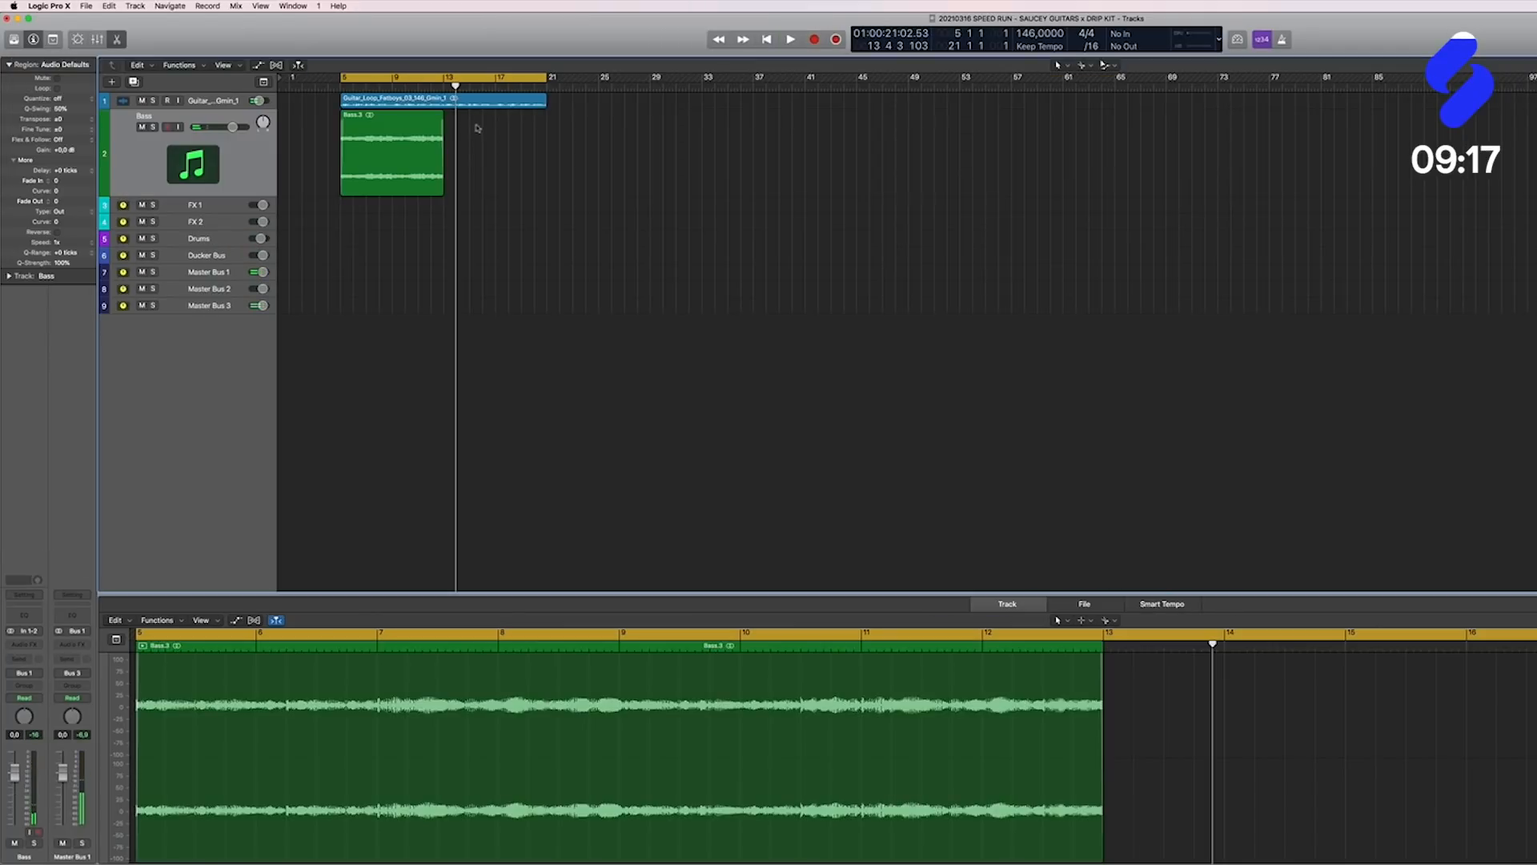
Step: Layer a copy of the guitar loop on track Audio 2, pitched down 12 semitones with ElastiquePitchV2
click(440, 102)
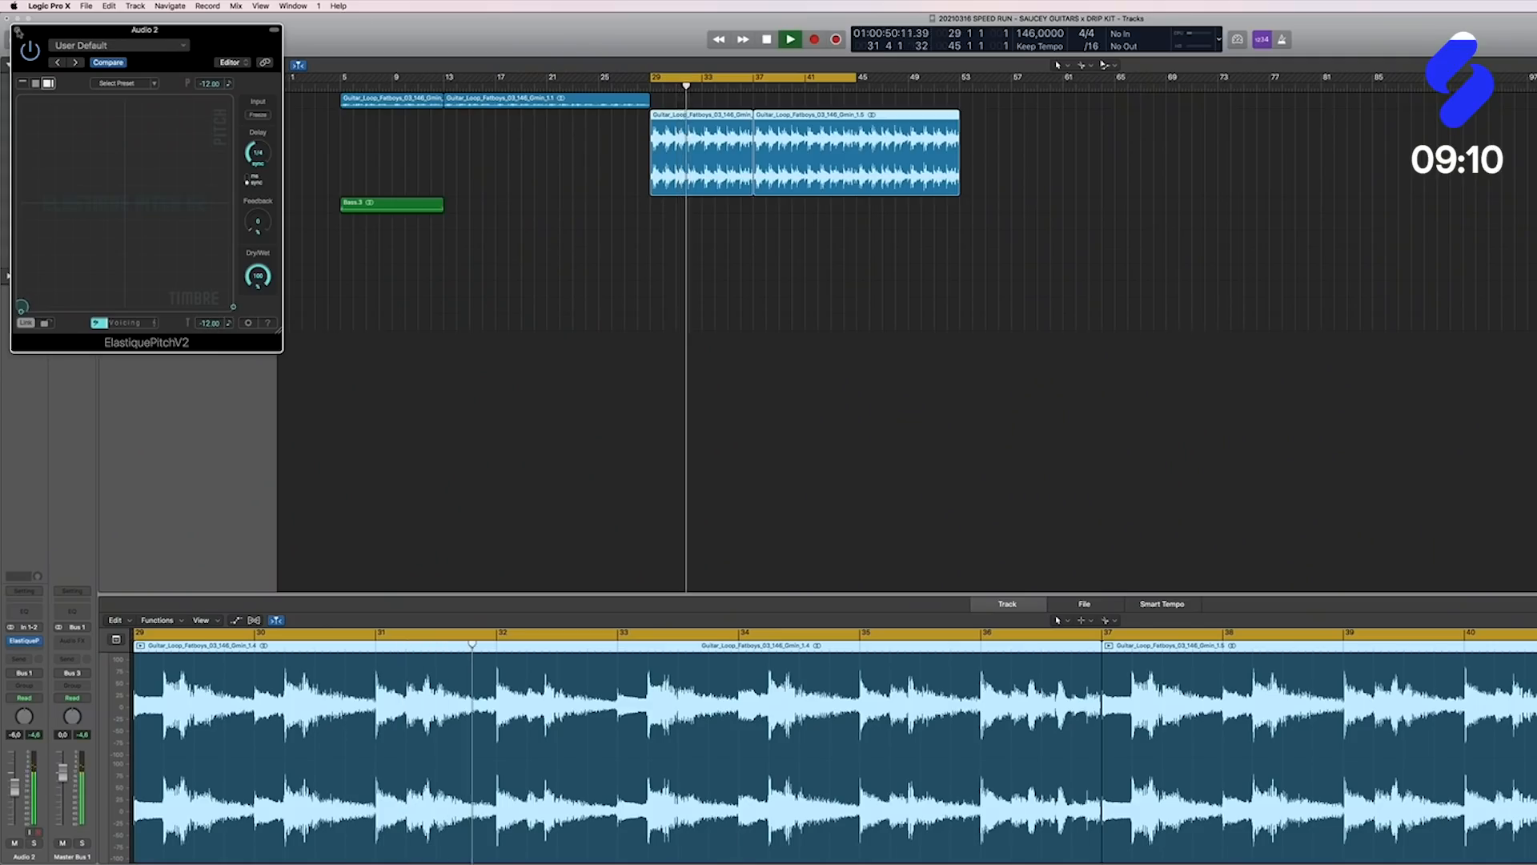
click(17, 31)
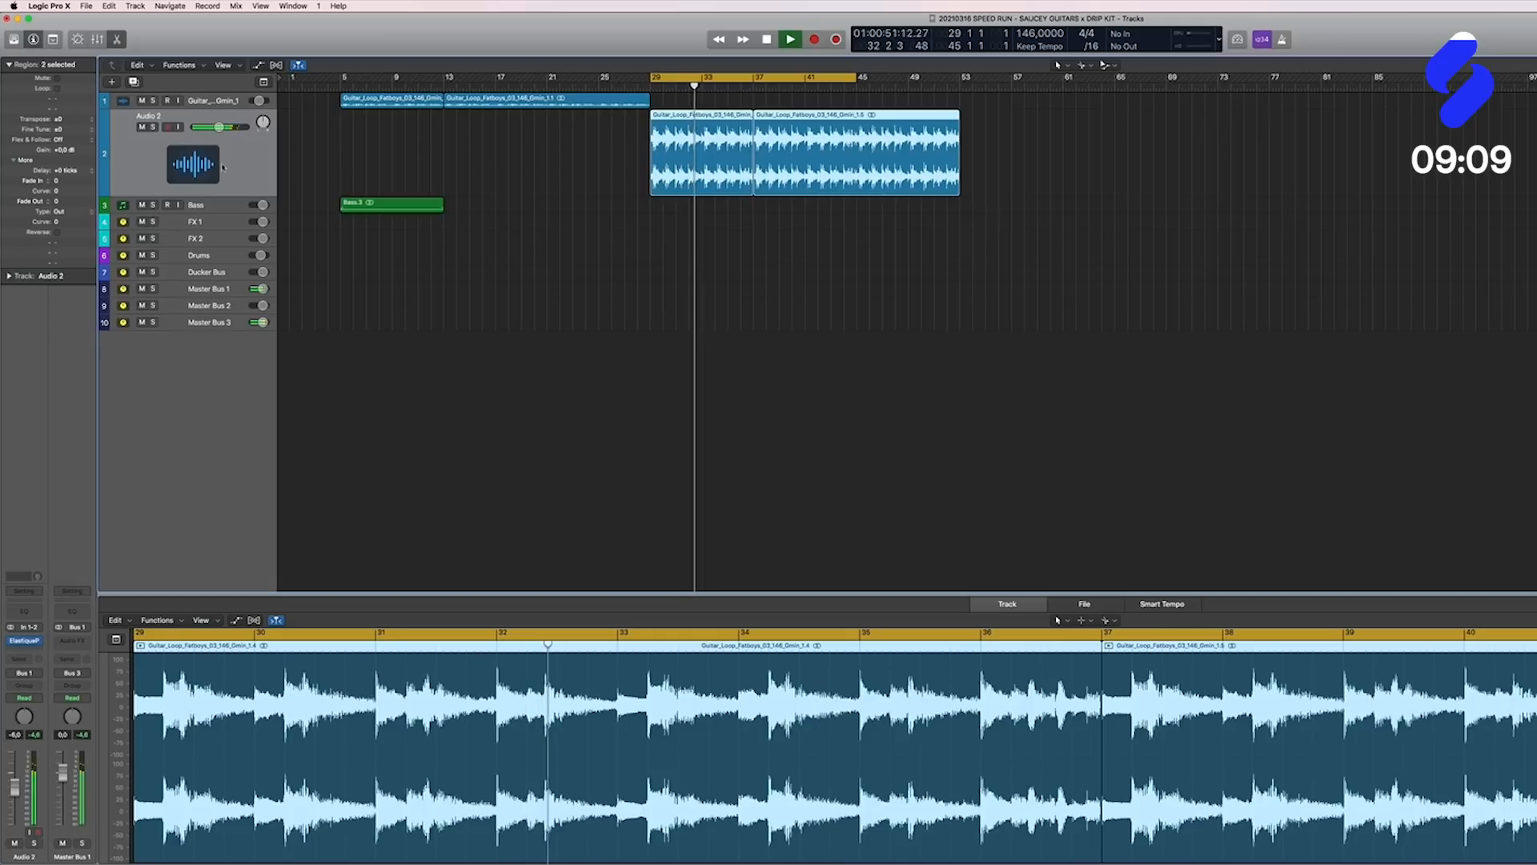
Step: Add a Channel EQ to Audio 2 after ElastiquePitchV2 and adjust its low cut
click(24, 641)
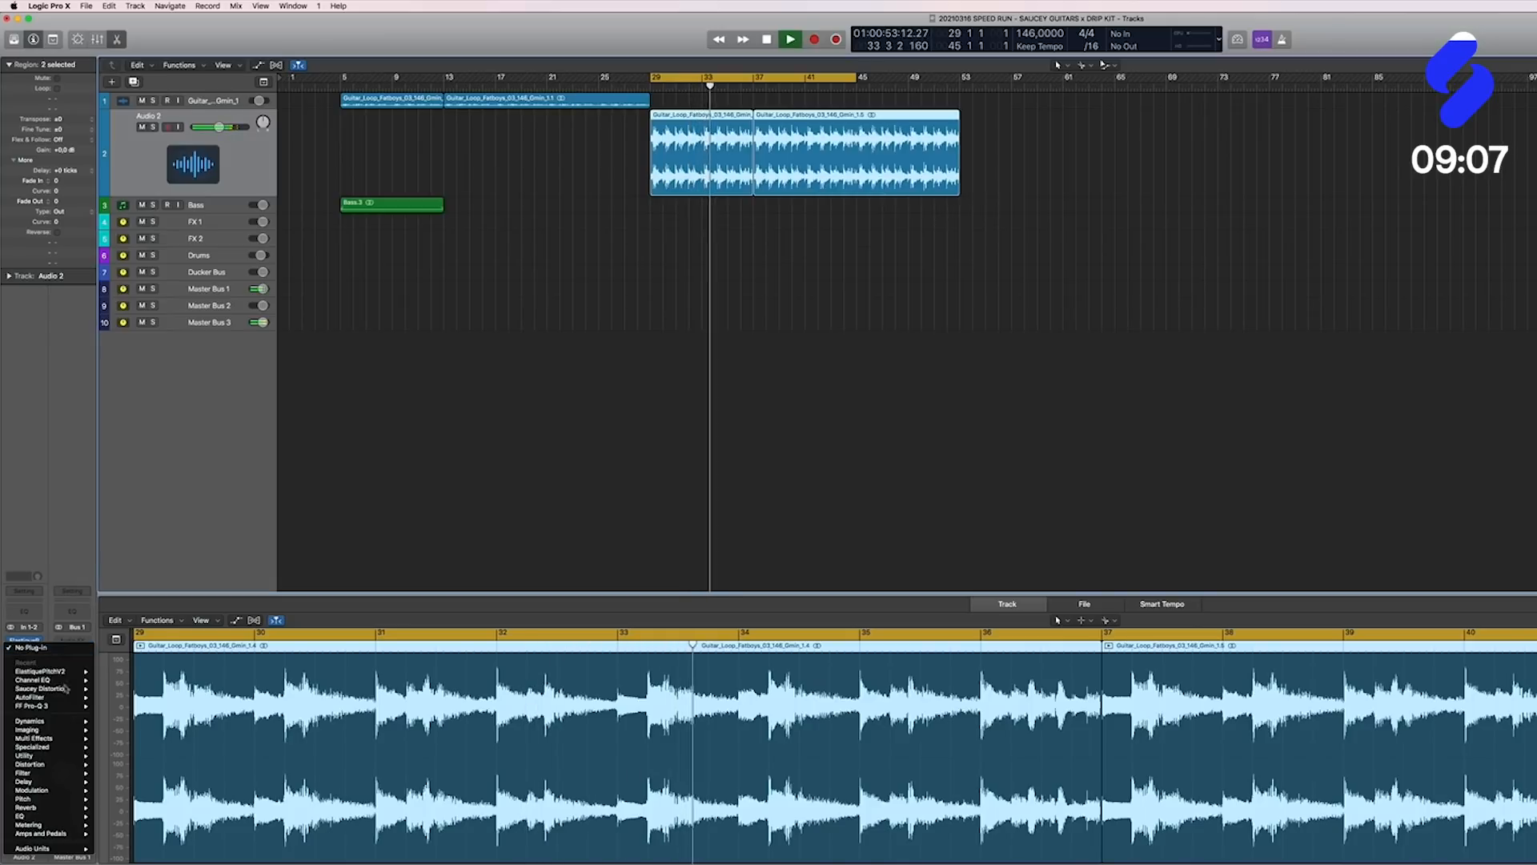
mouse_move(48, 679)
click(118, 680)
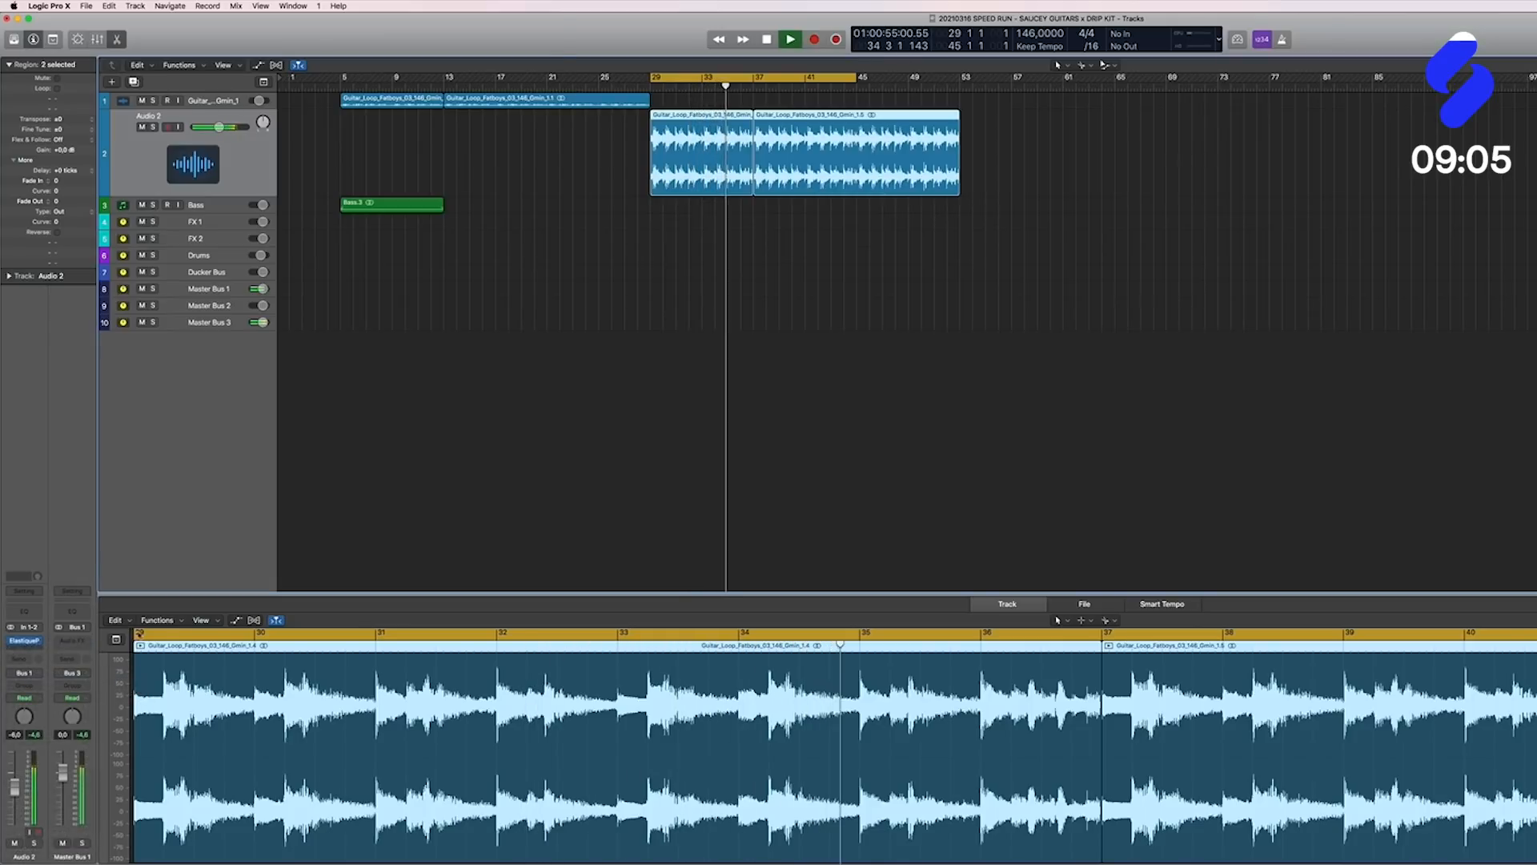
click(50, 83)
drag(49, 242, 50, 200)
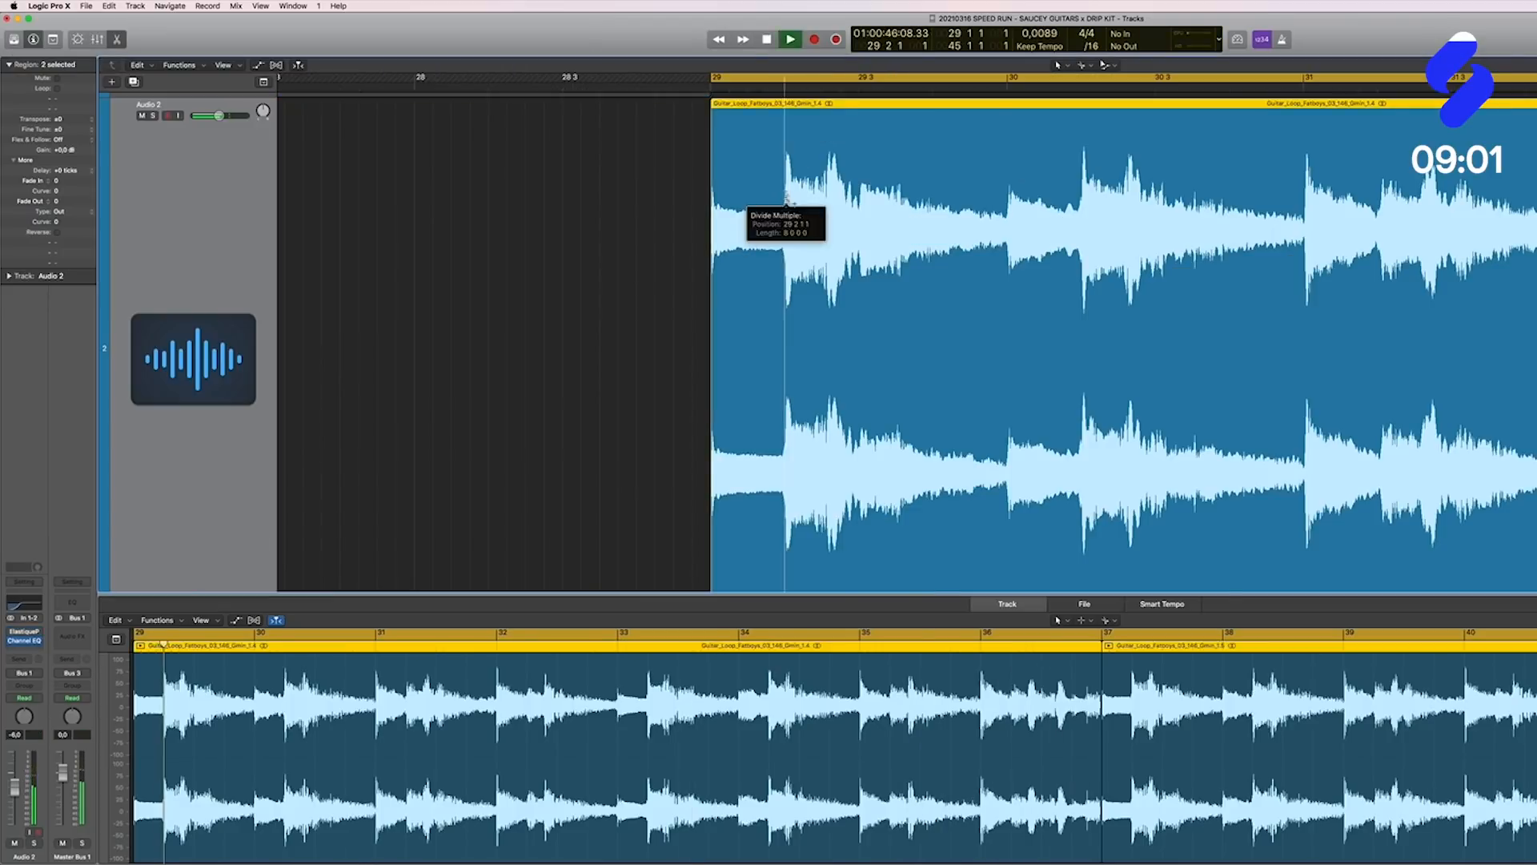
Step: Reverse the guitar slices on Audio 2 and finish setting up Spectral Gate with the Dark Super Energy preset
click(54, 232)
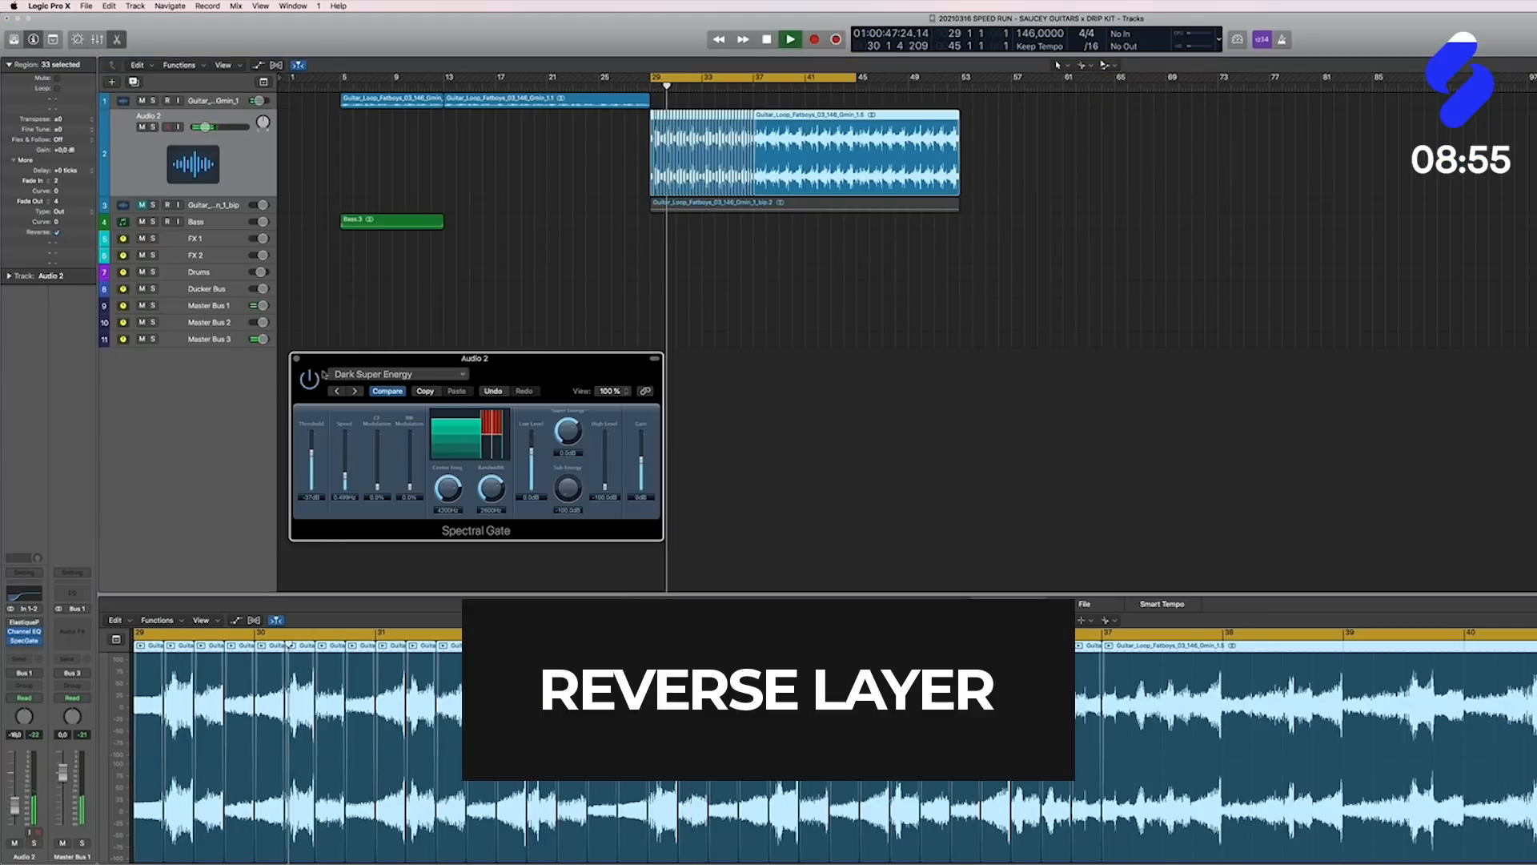
click(296, 360)
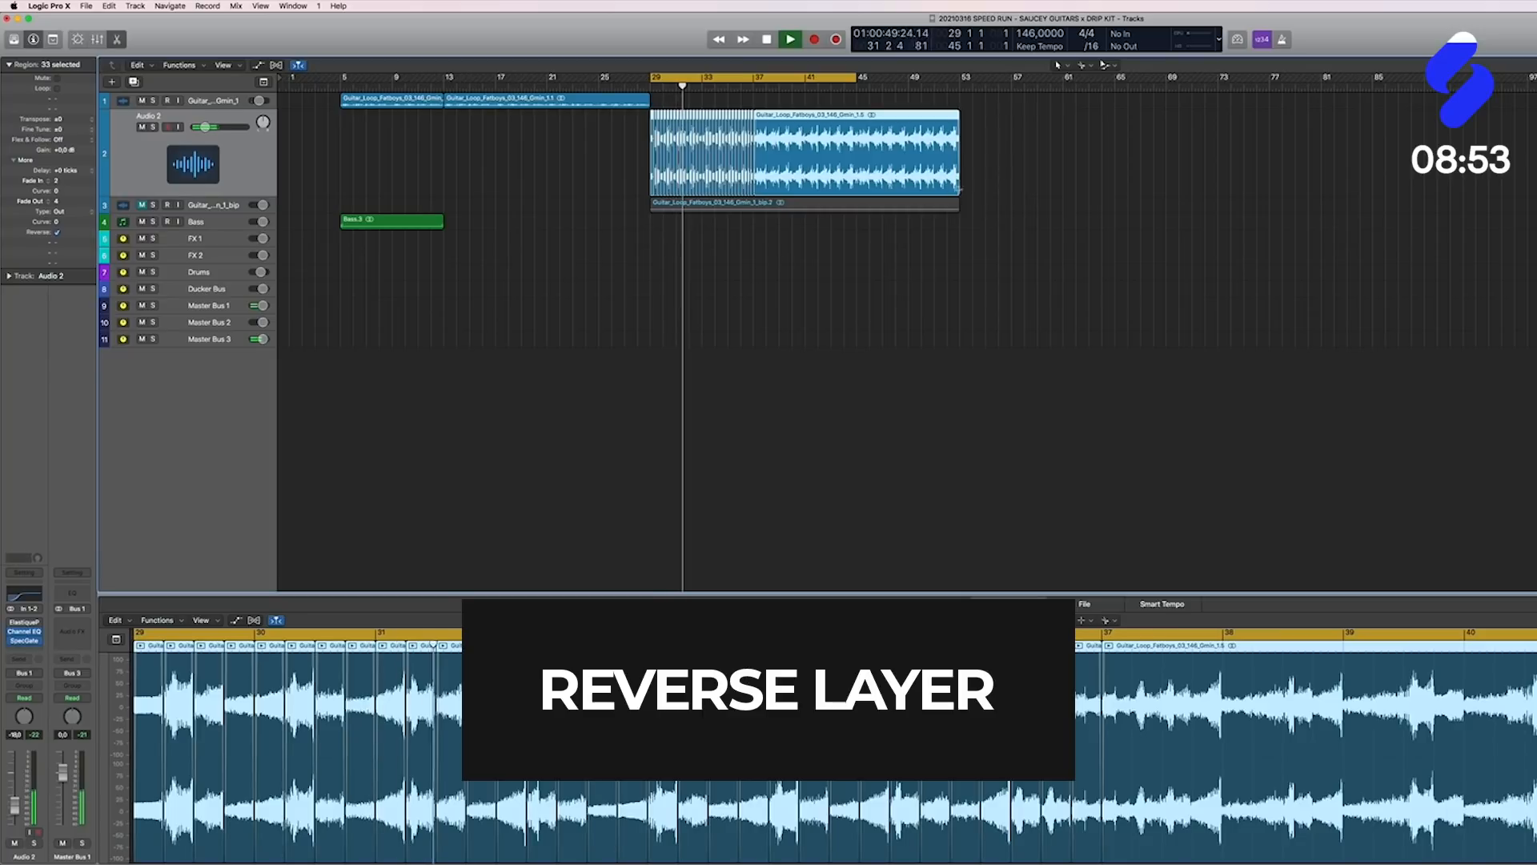
Step: Delete the uncut guitar region on Audio 2 and move the reversed slices to bar 5
key(Delete)
drag(838, 138, 345, 156)
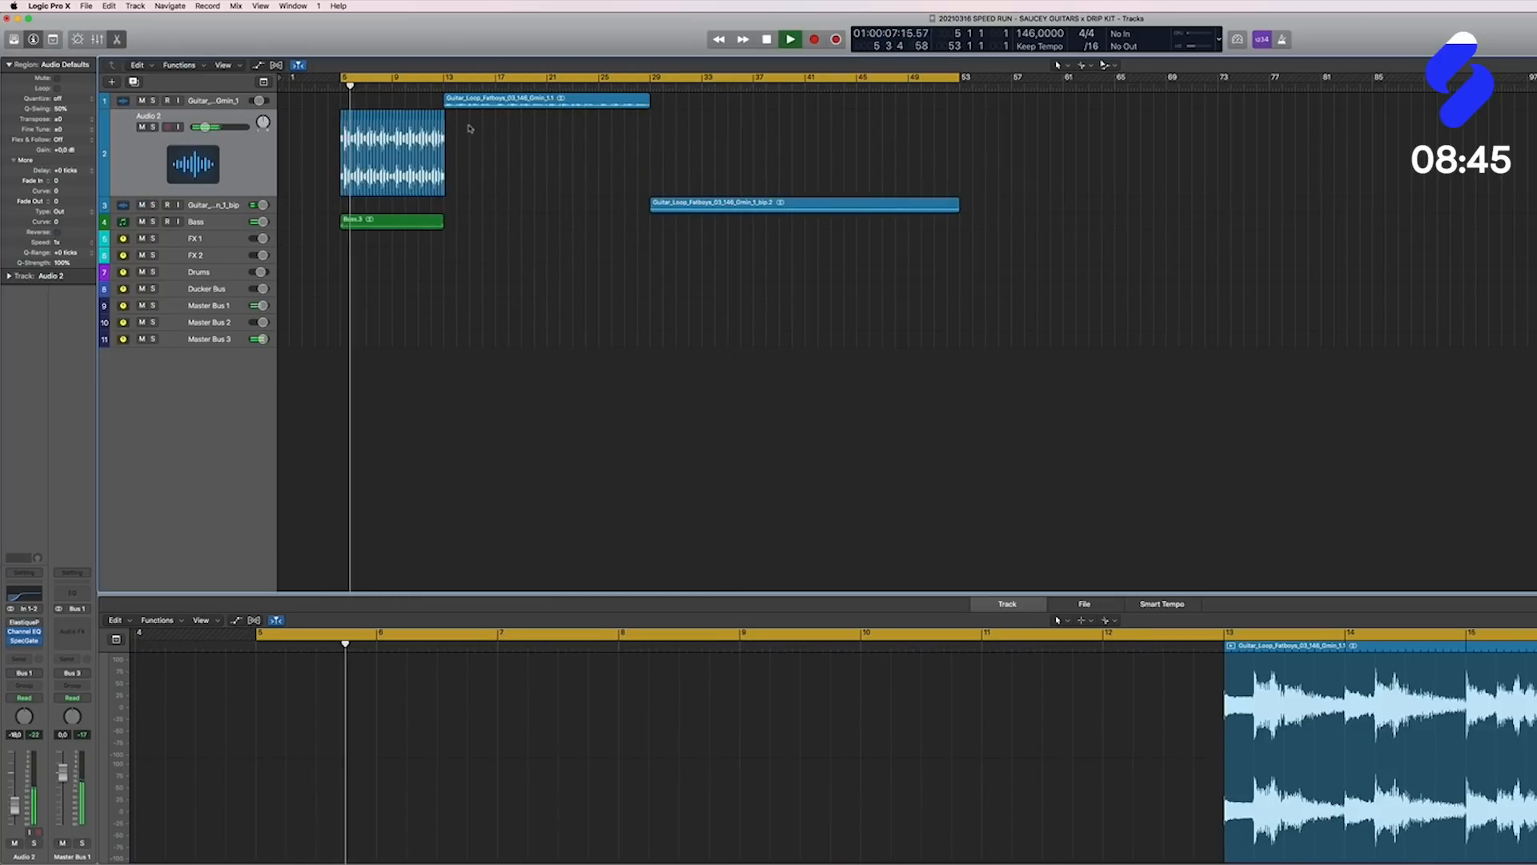
Step: Select the reversed slices, remove ElastiquePitchV2 from Audio 2 and browse Audio Units for its next free insert
drag(470, 128, 207, 128)
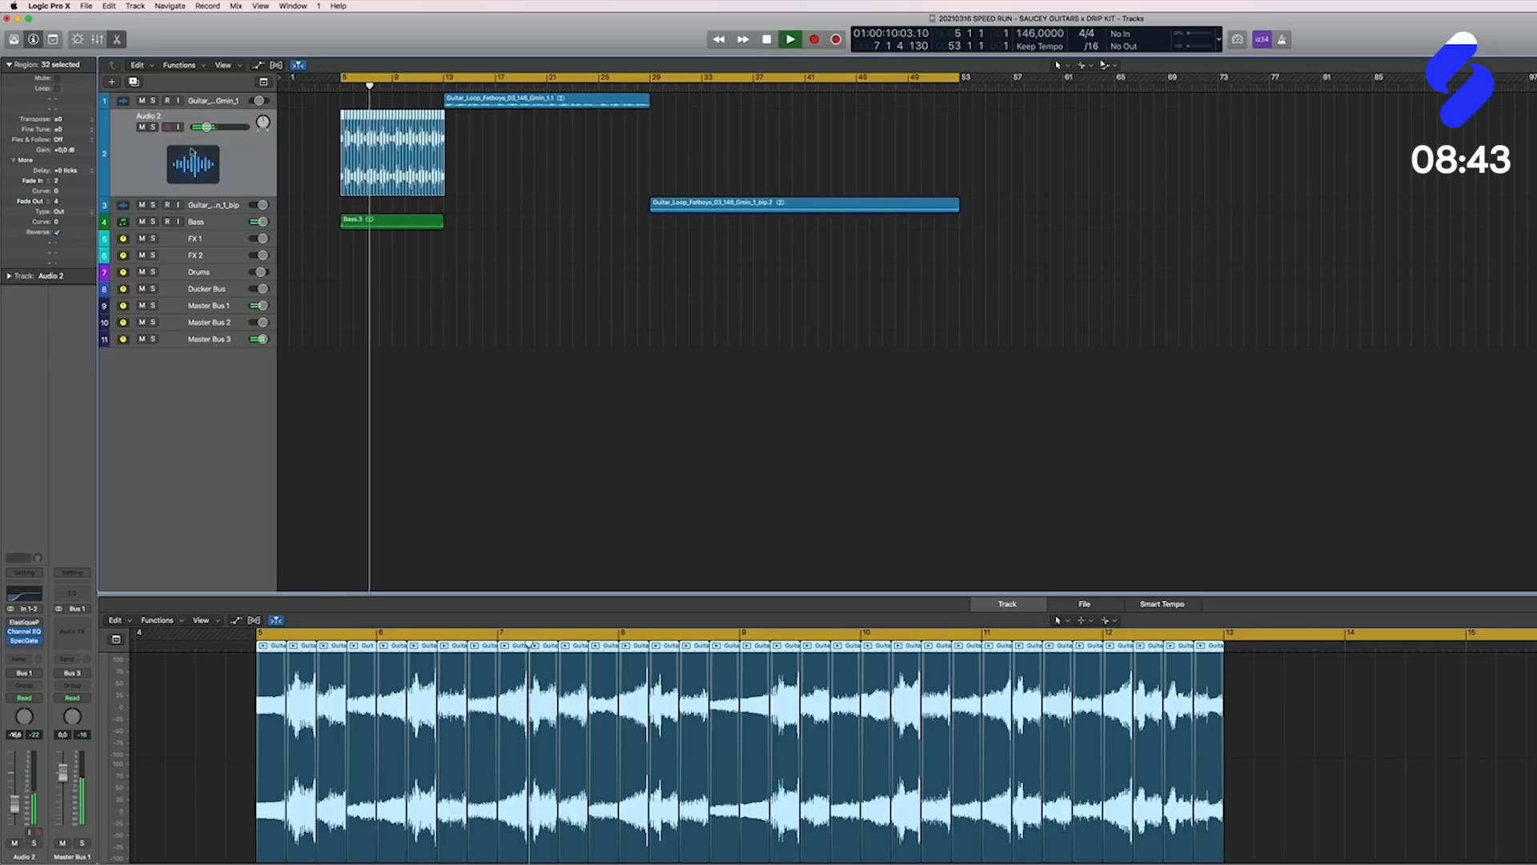
click(37, 622)
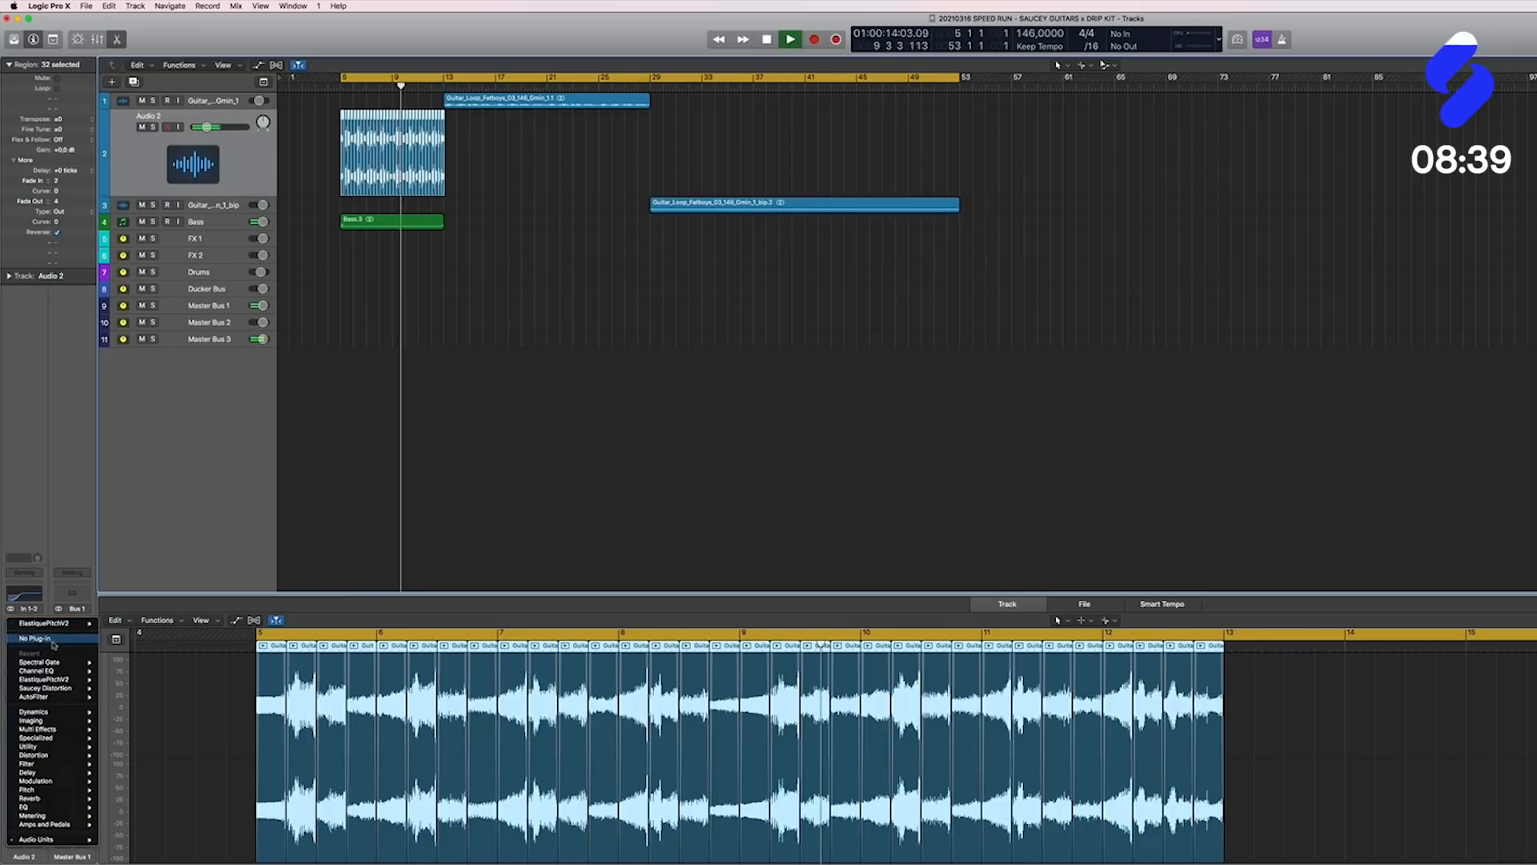
click(58, 644)
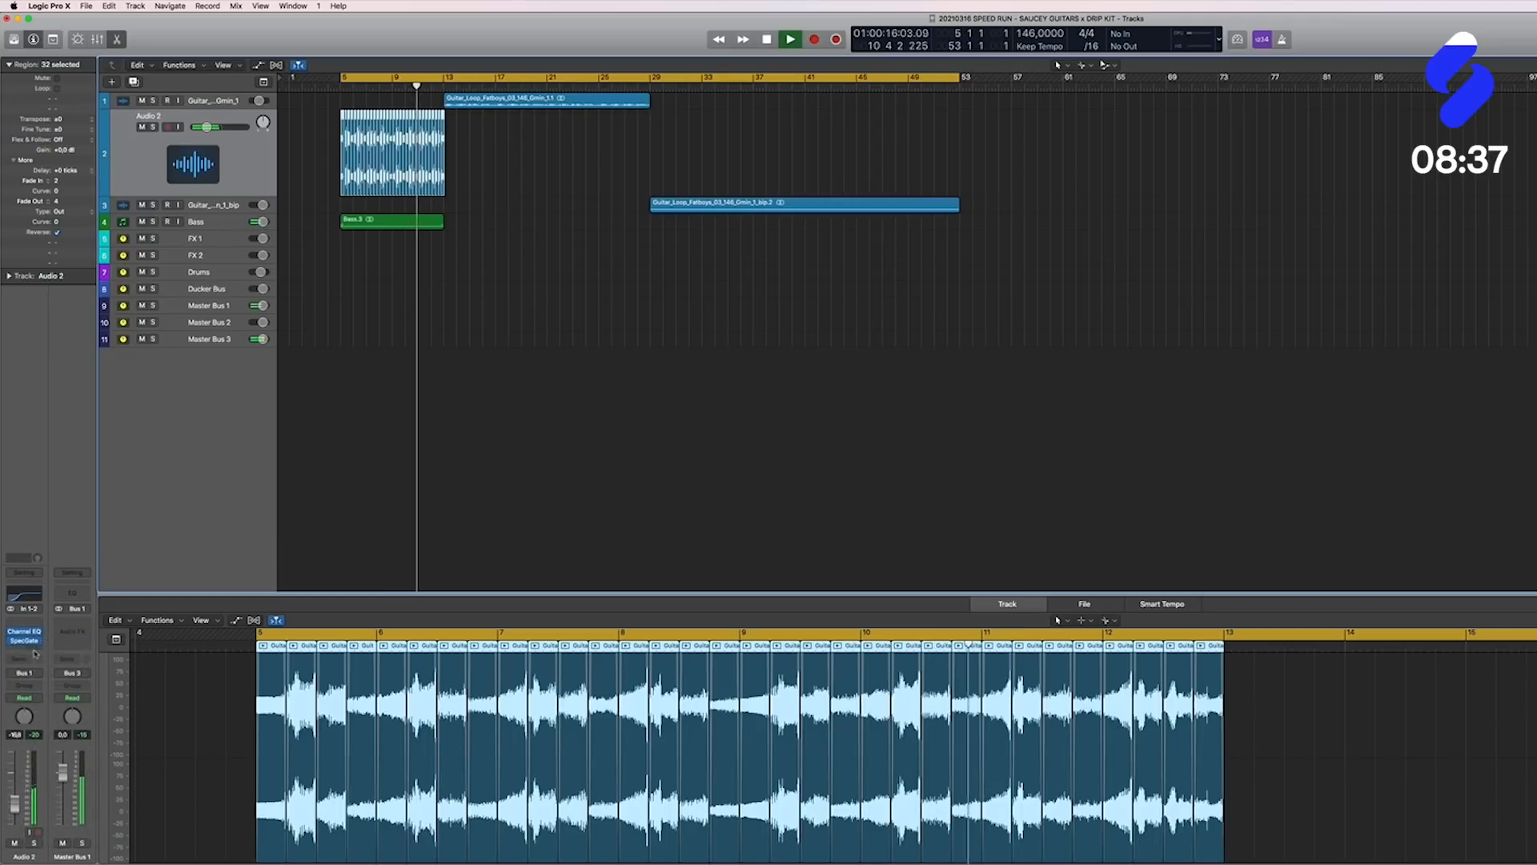
click(35, 650)
mouse_move(48, 848)
mouse_move(128, 854)
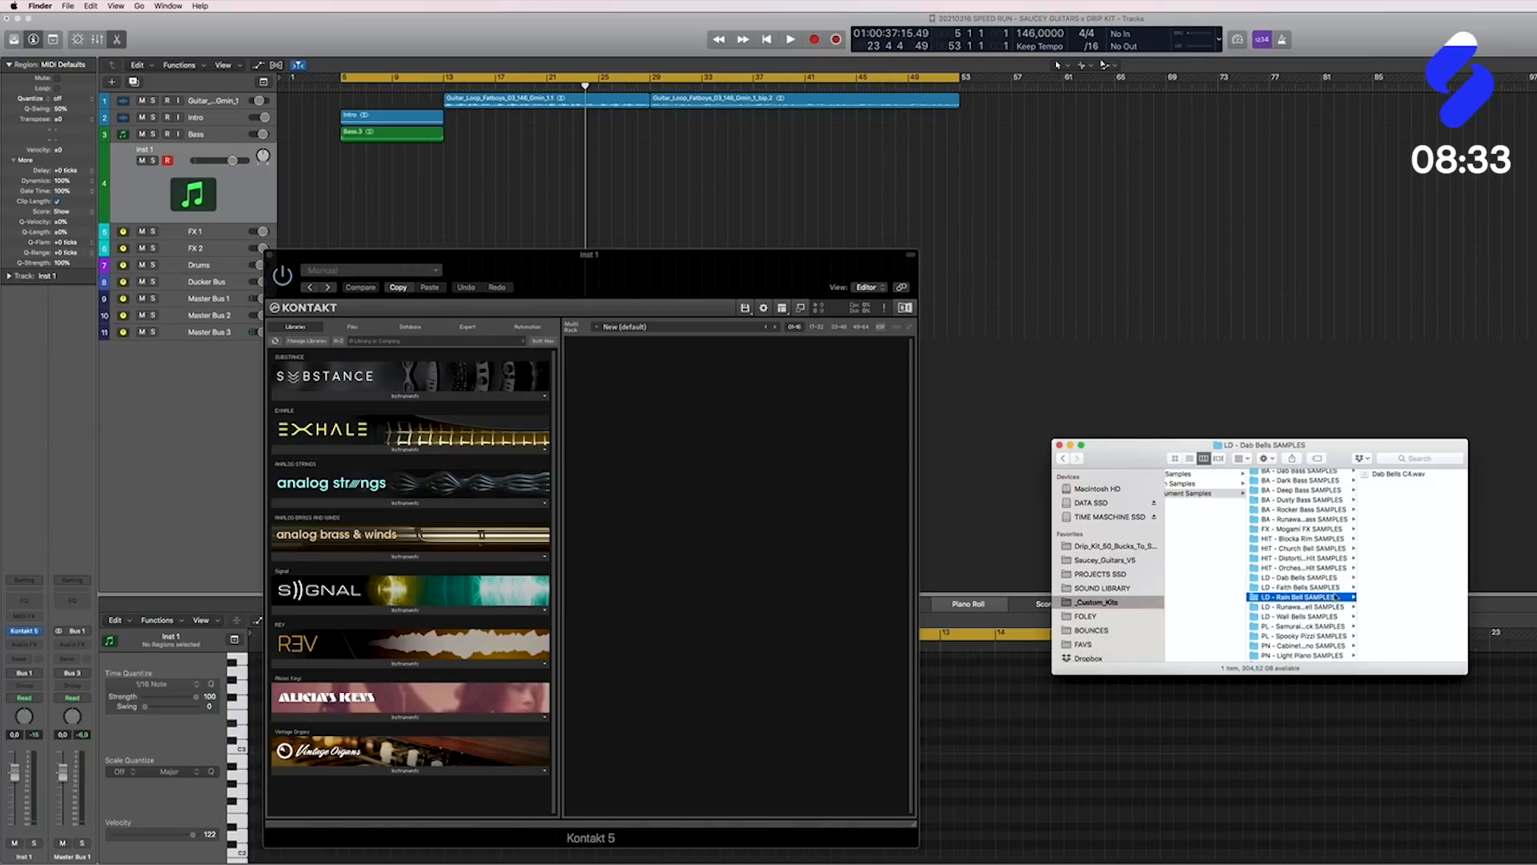
Step: Lengthen the Space decay in RC-20 Retro Color on the Inst 1 bell track and slightly lower the track's volume
drag(735, 451, 737, 452)
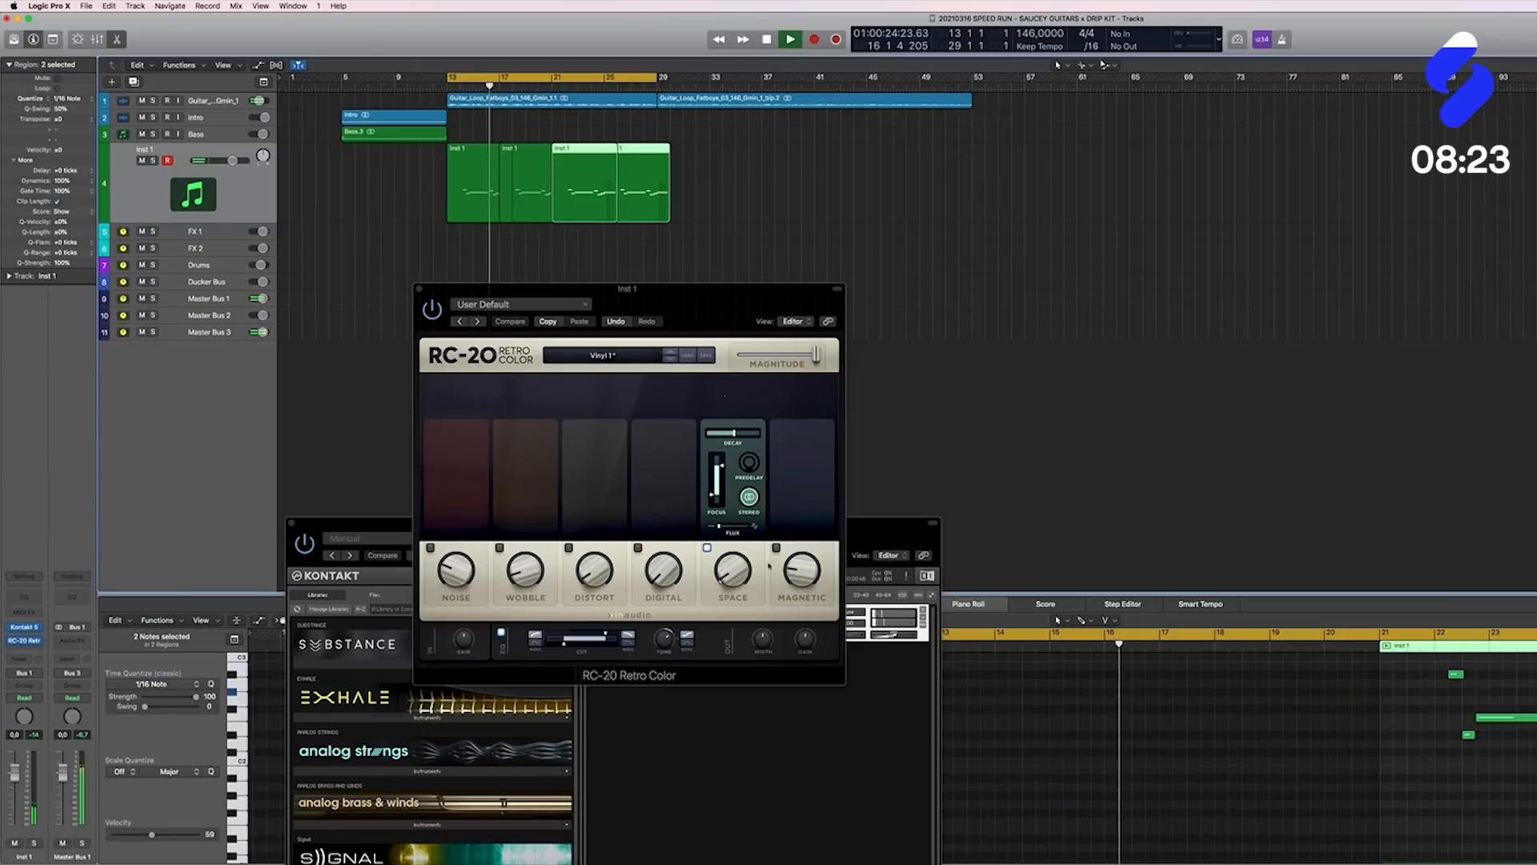
drag(733, 433, 758, 438)
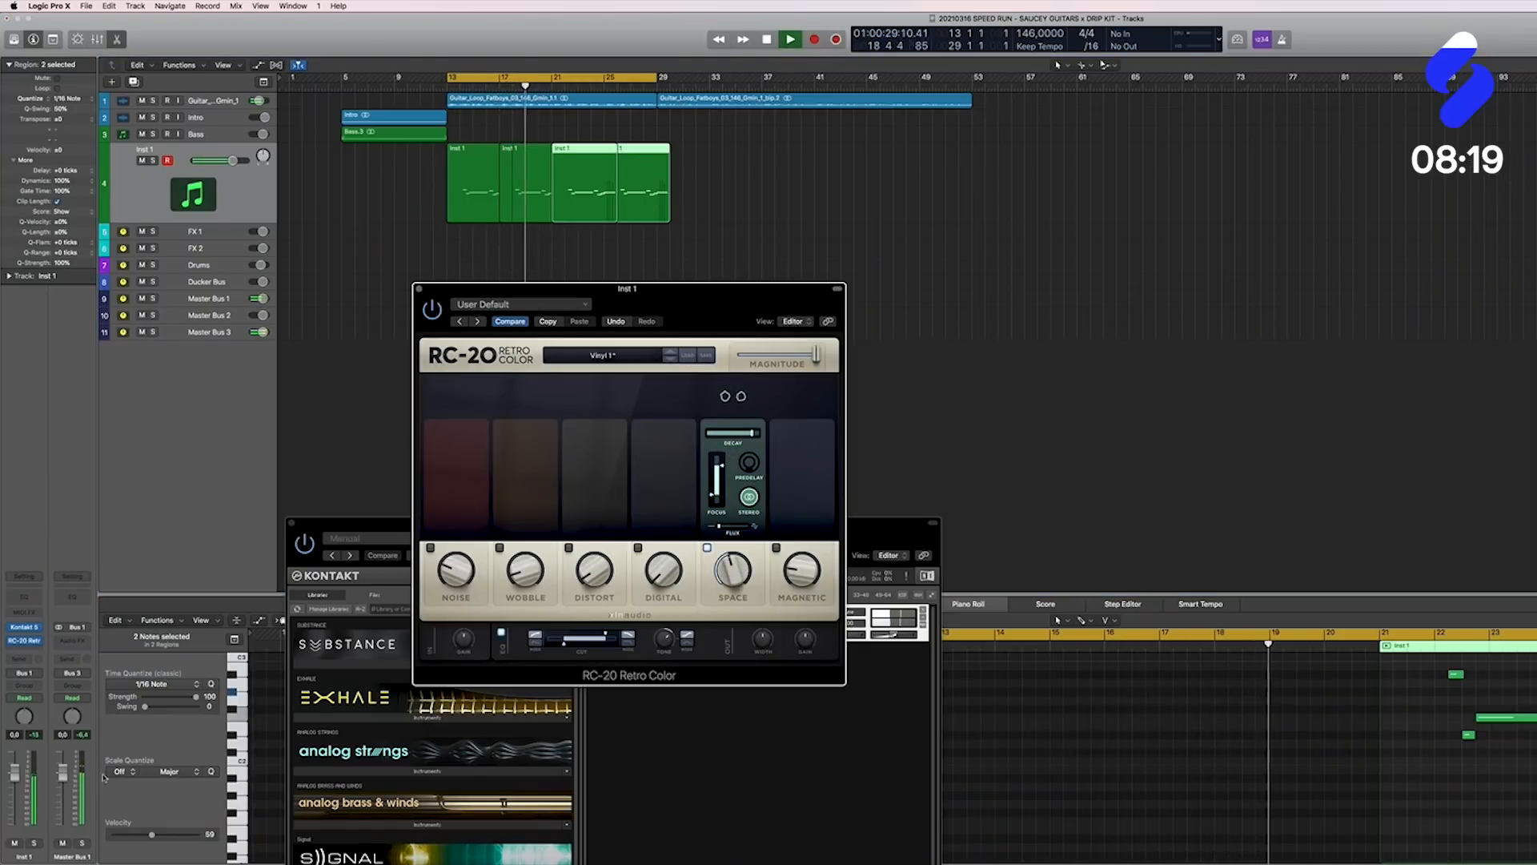
drag(14, 773, 13, 779)
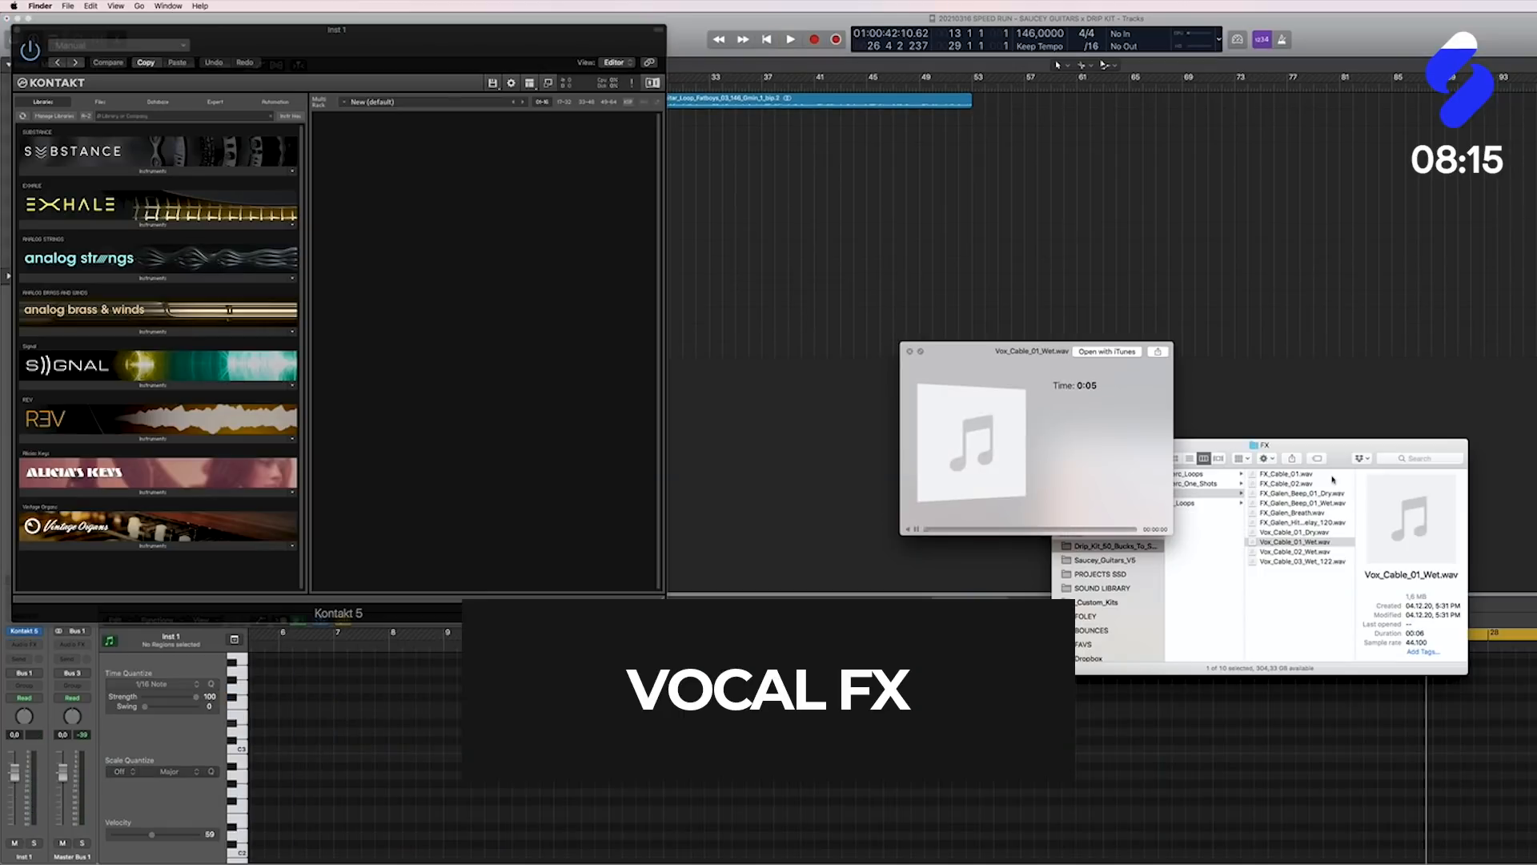
Step: Audition the Vox_Cable vocal samples in the kit's FX folder, including Vox_Cable_03_Wet_122.wav and Vox_Cable_02_Wet.wav
key(Down)
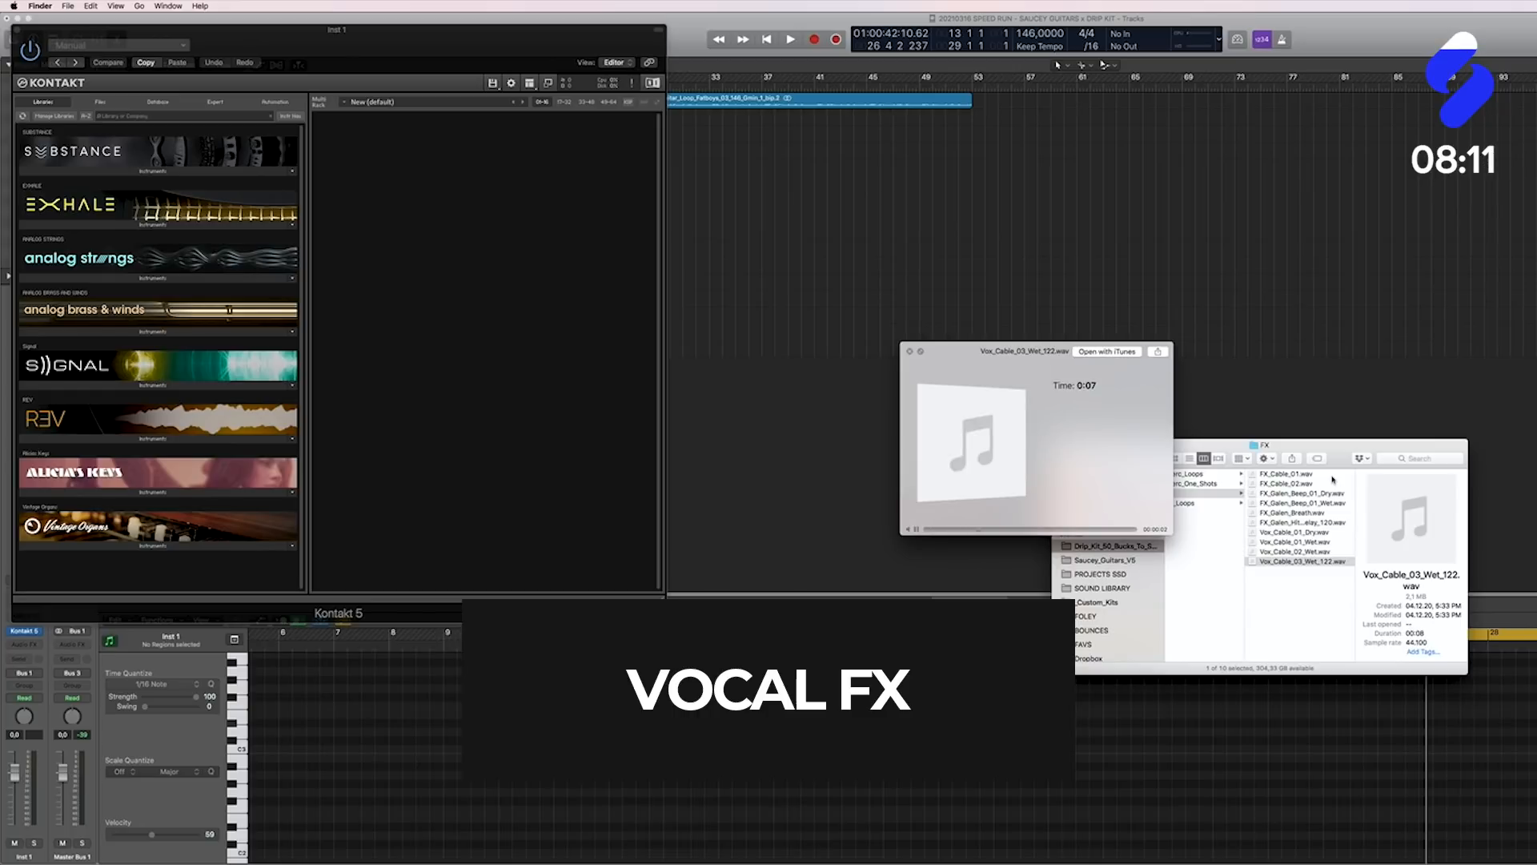
key(Up)
key(space)
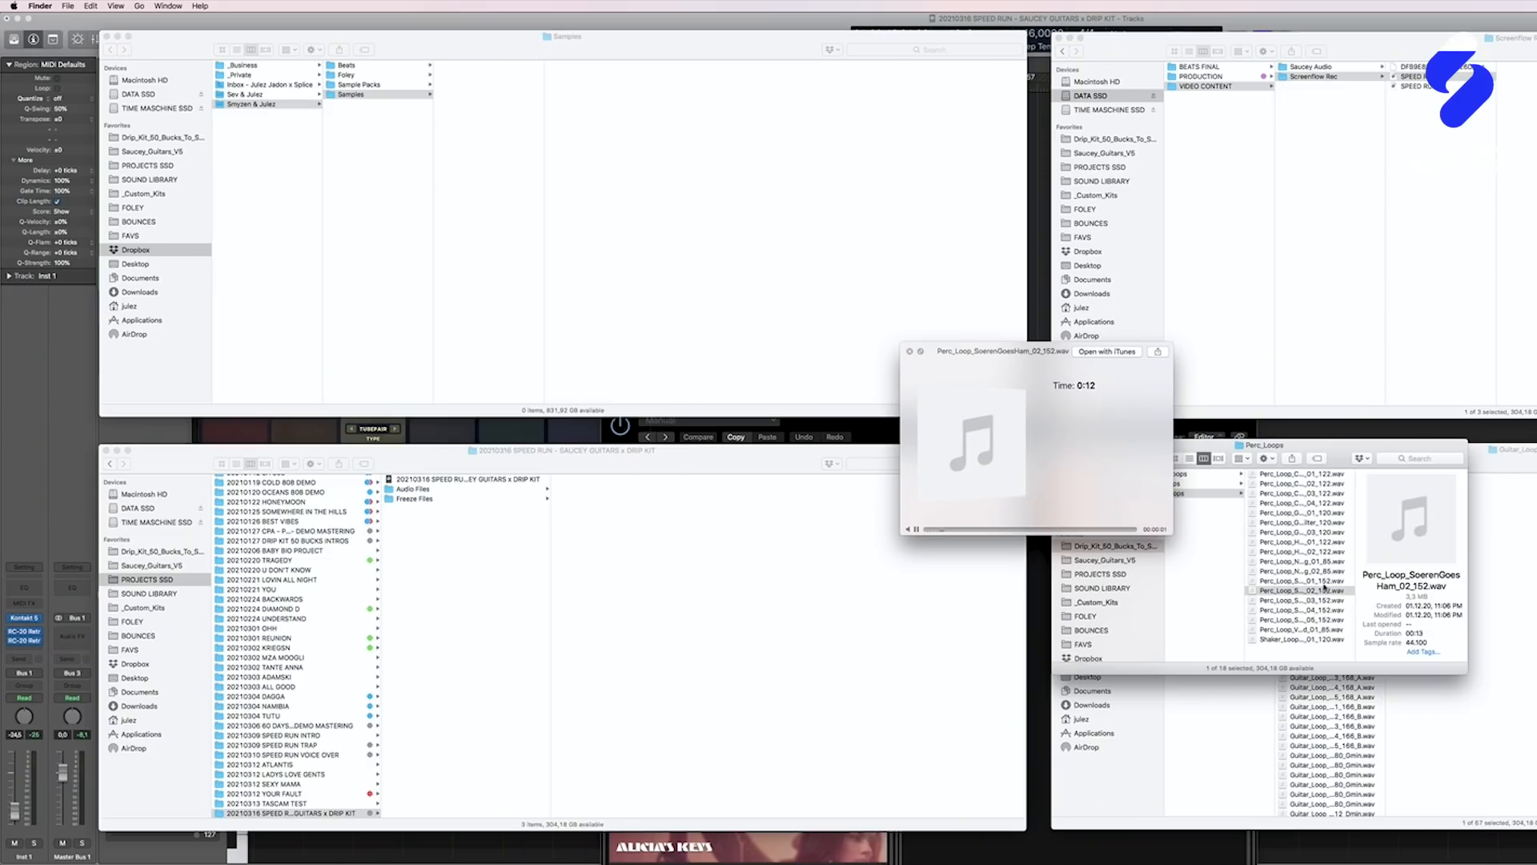
Step: Audition the Perc_Loop_SoerenGoesHam percussion loops 02 to 04 in the Perc_Loops folder
key(Down)
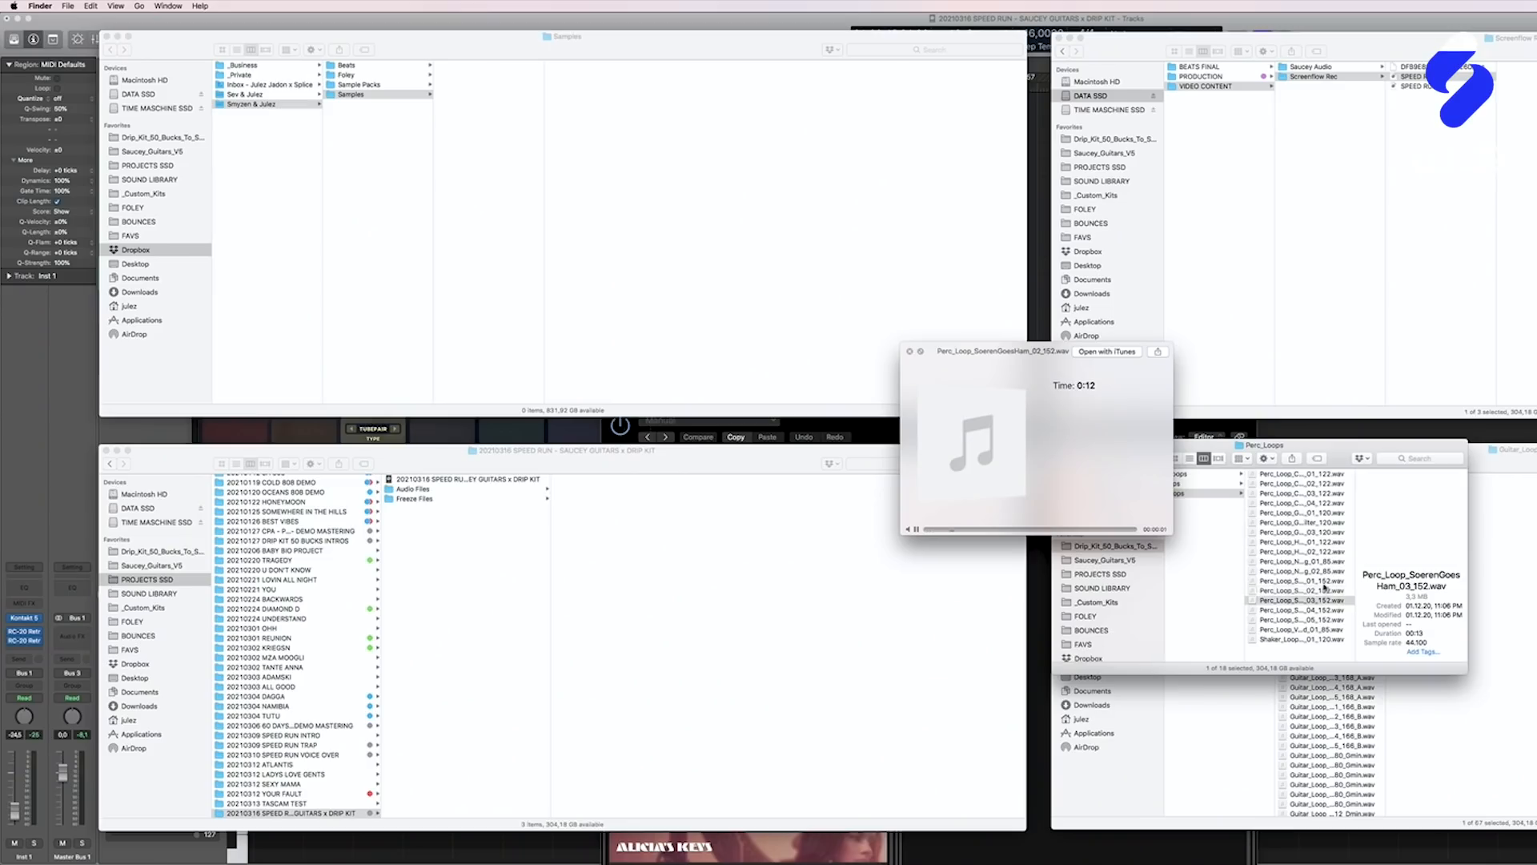
key(Down)
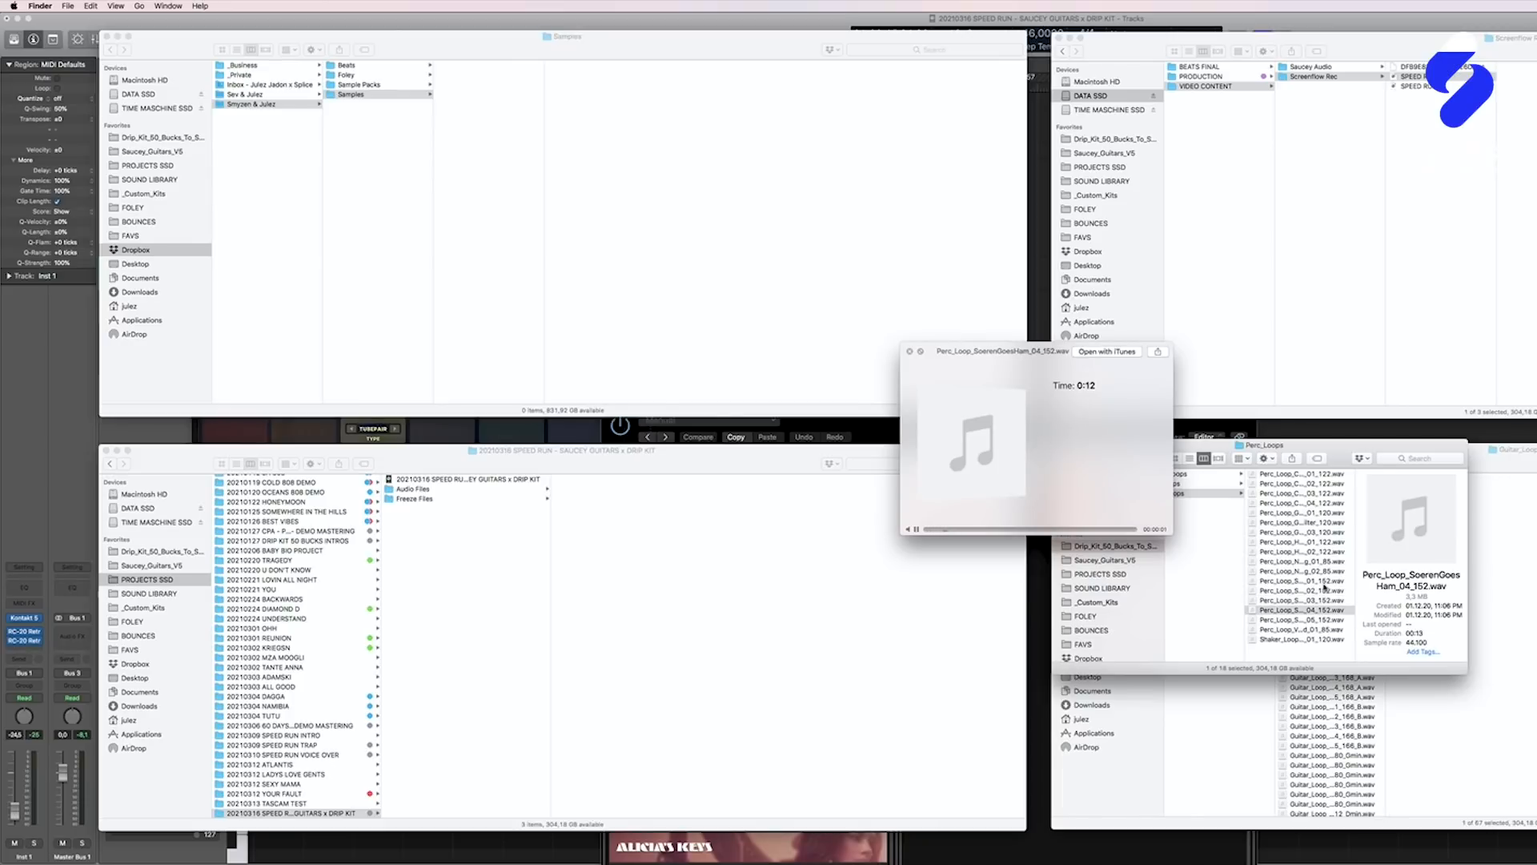
key(space)
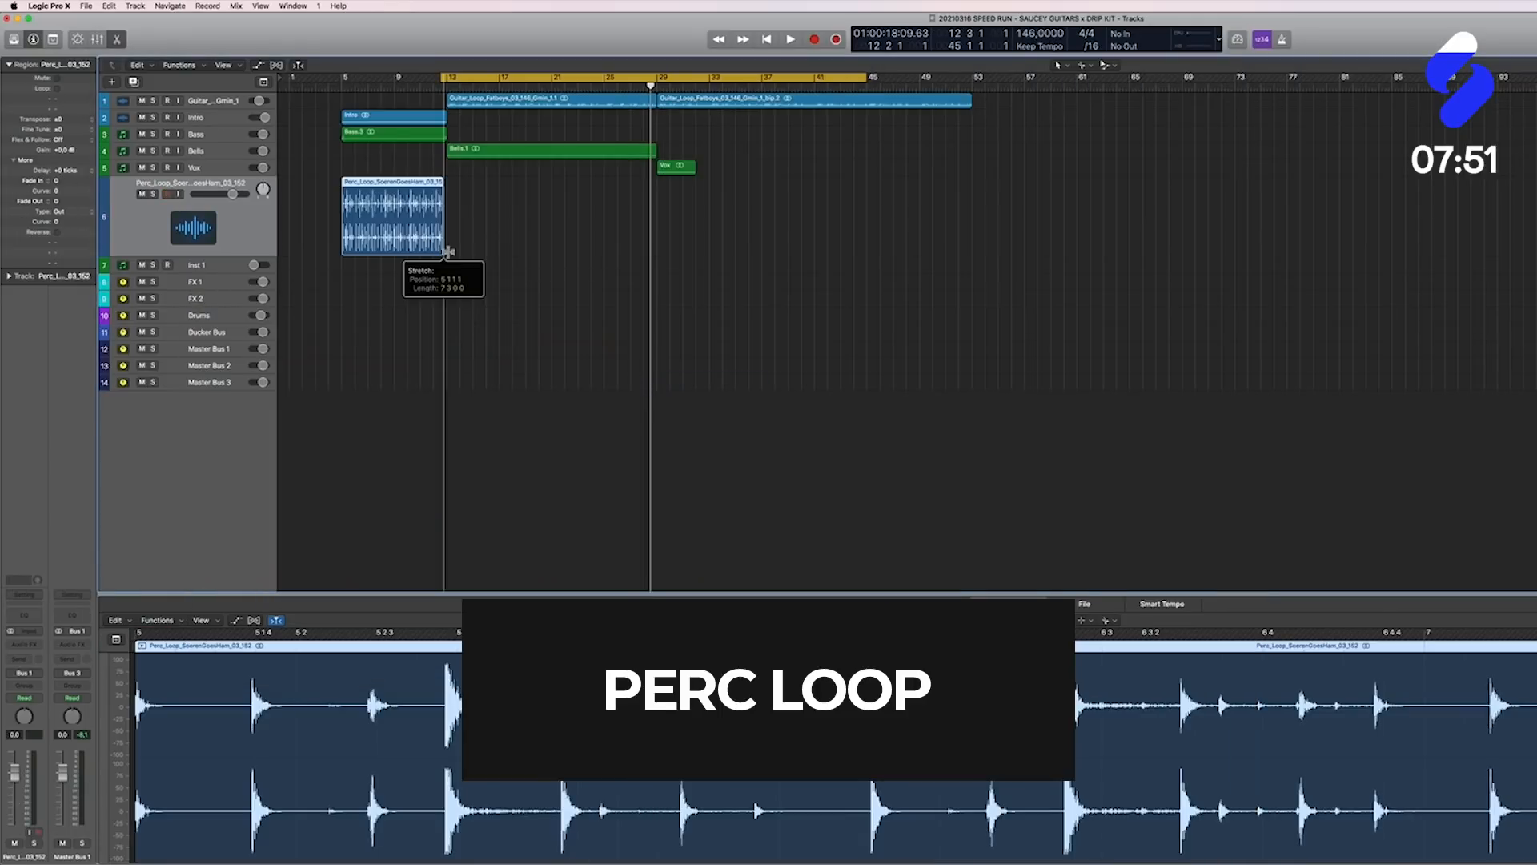
Step: Stretch the percussion loop at bar 5 to 8 bars and set the cycle range to bars 5–15
drag(450, 251, 448, 253)
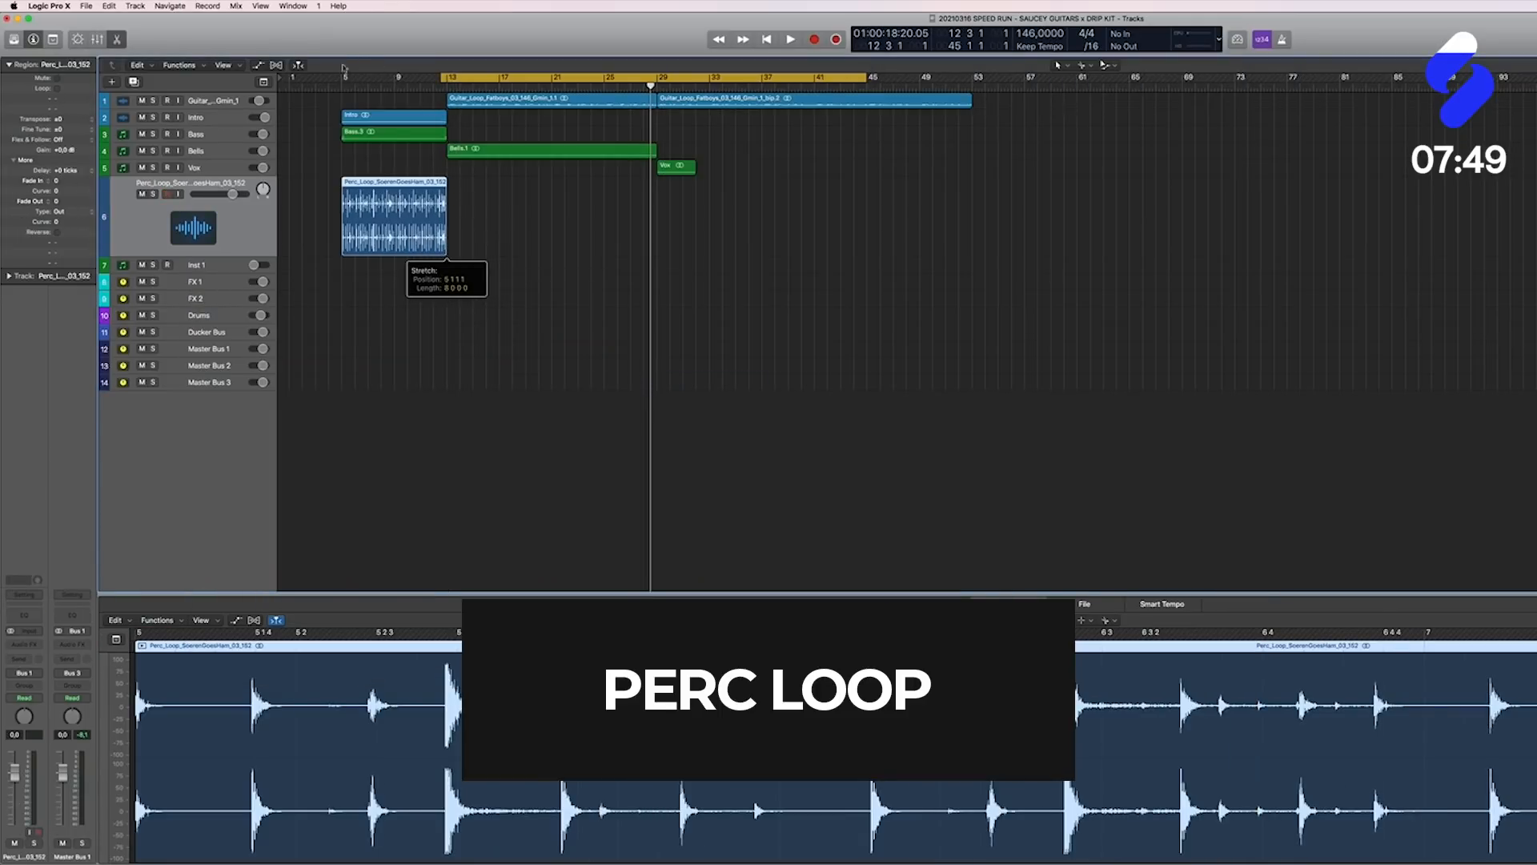
drag(344, 77, 472, 79)
Step: Play the cycled section and lower the percussion loop track's volume
key(space)
drag(218, 195, 213, 193)
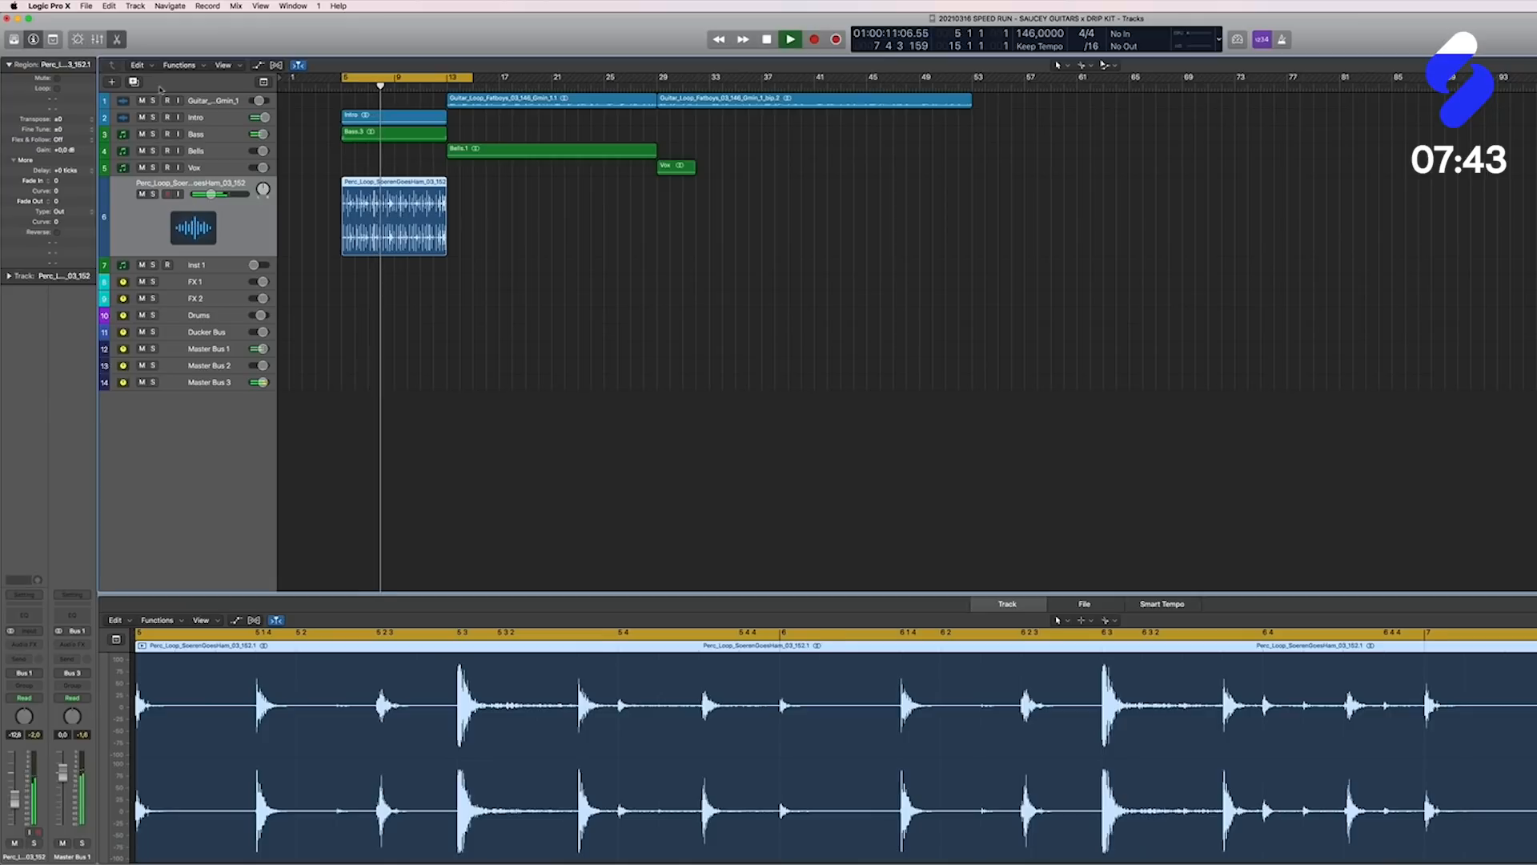
Step: Duplicate the percussion loop track and copy the 8-bar loop onto the new track at bar 13
click(133, 81)
drag(407, 192, 509, 231)
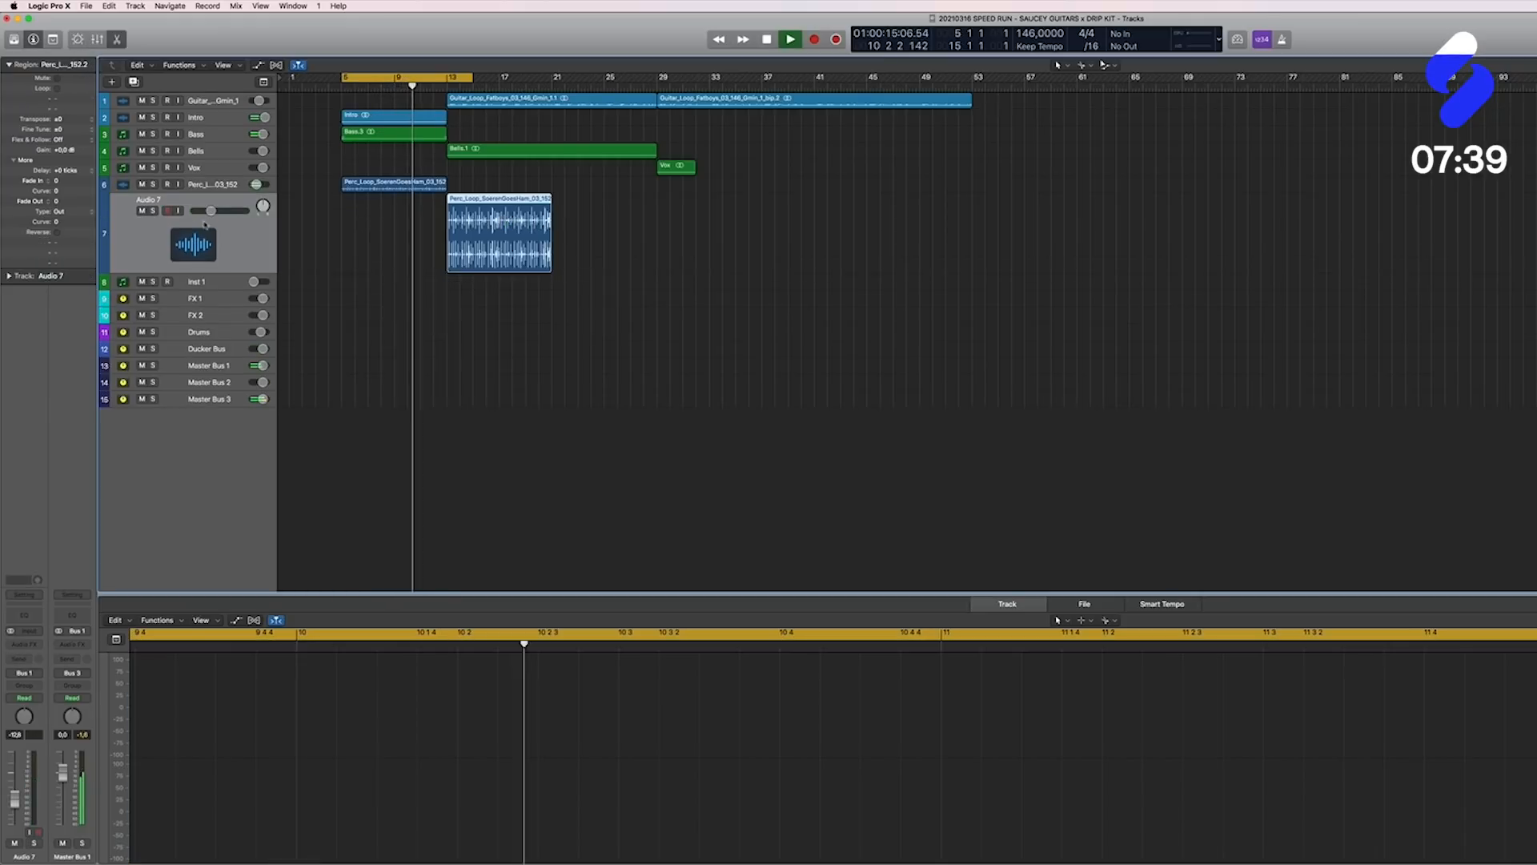
Step: Insert the Cableguys HalfTime effect on the duplicated percussion track Audio 7
click(24, 643)
mouse_move(86, 700)
mouse_move(69, 843)
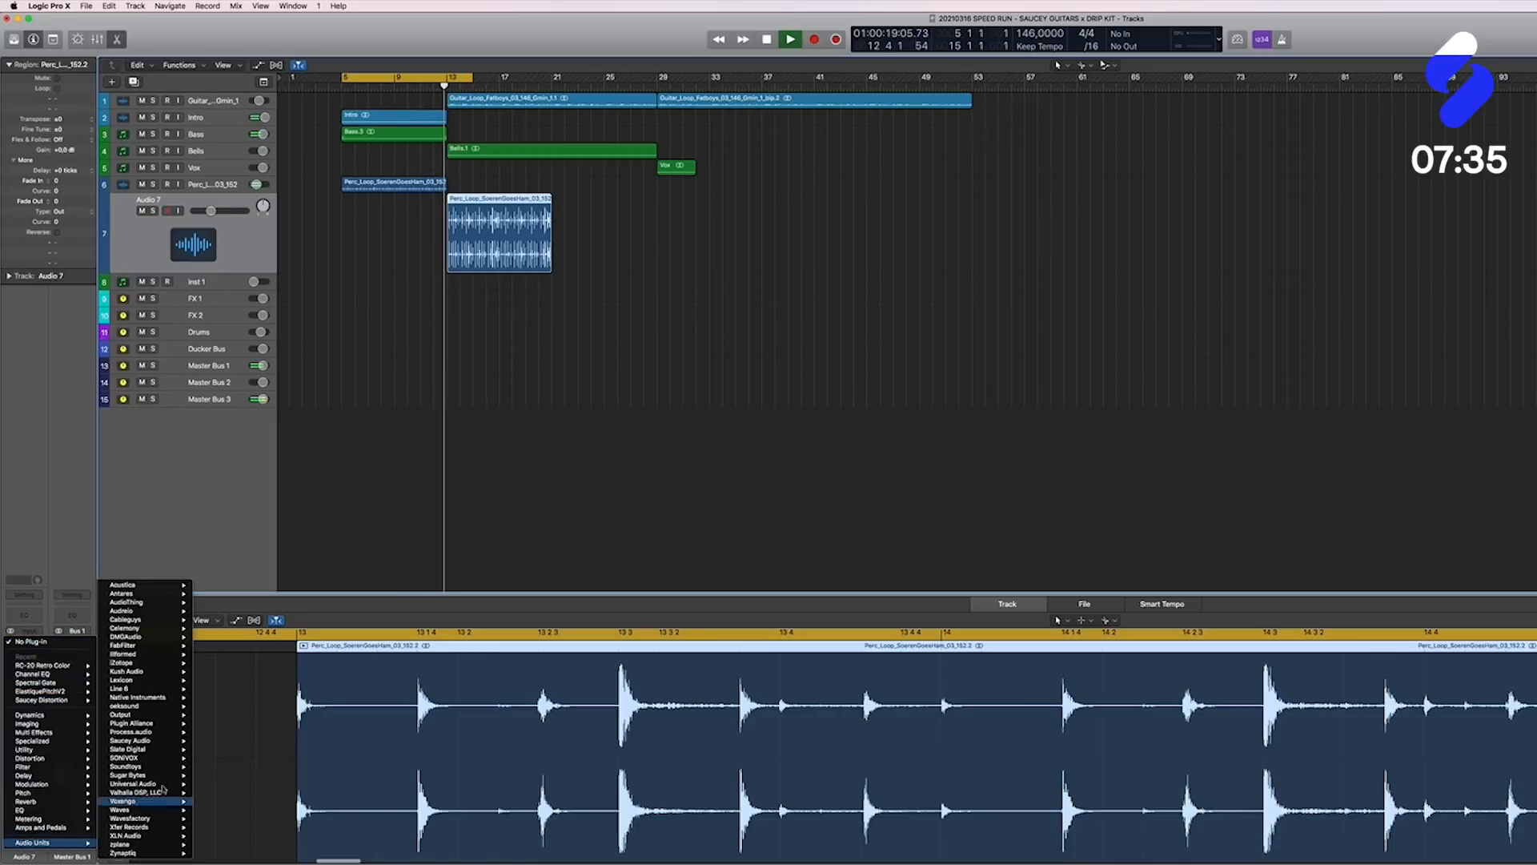
mouse_move(150, 622)
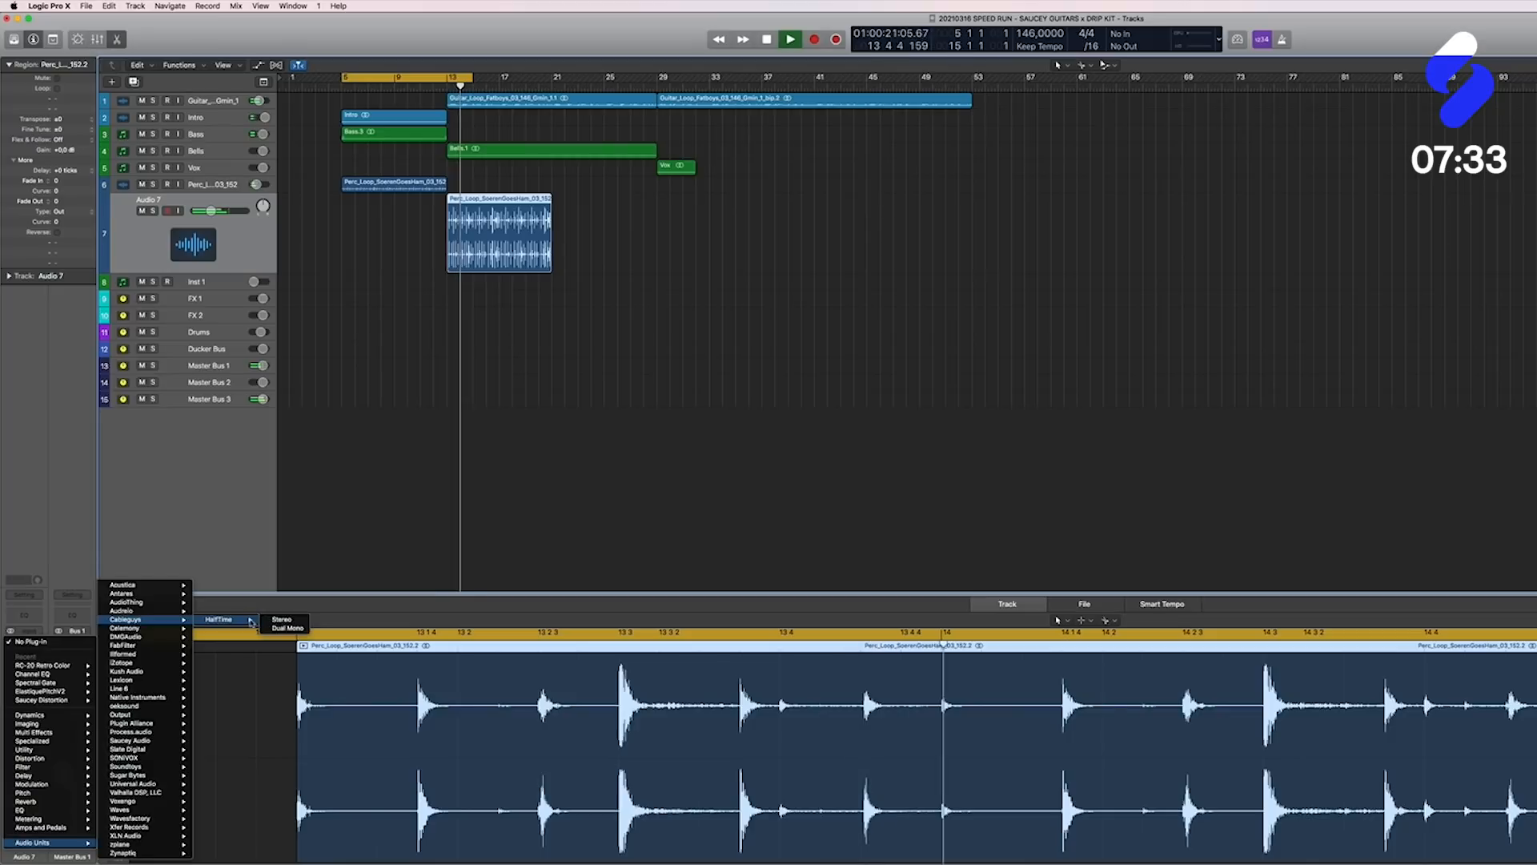
click(240, 622)
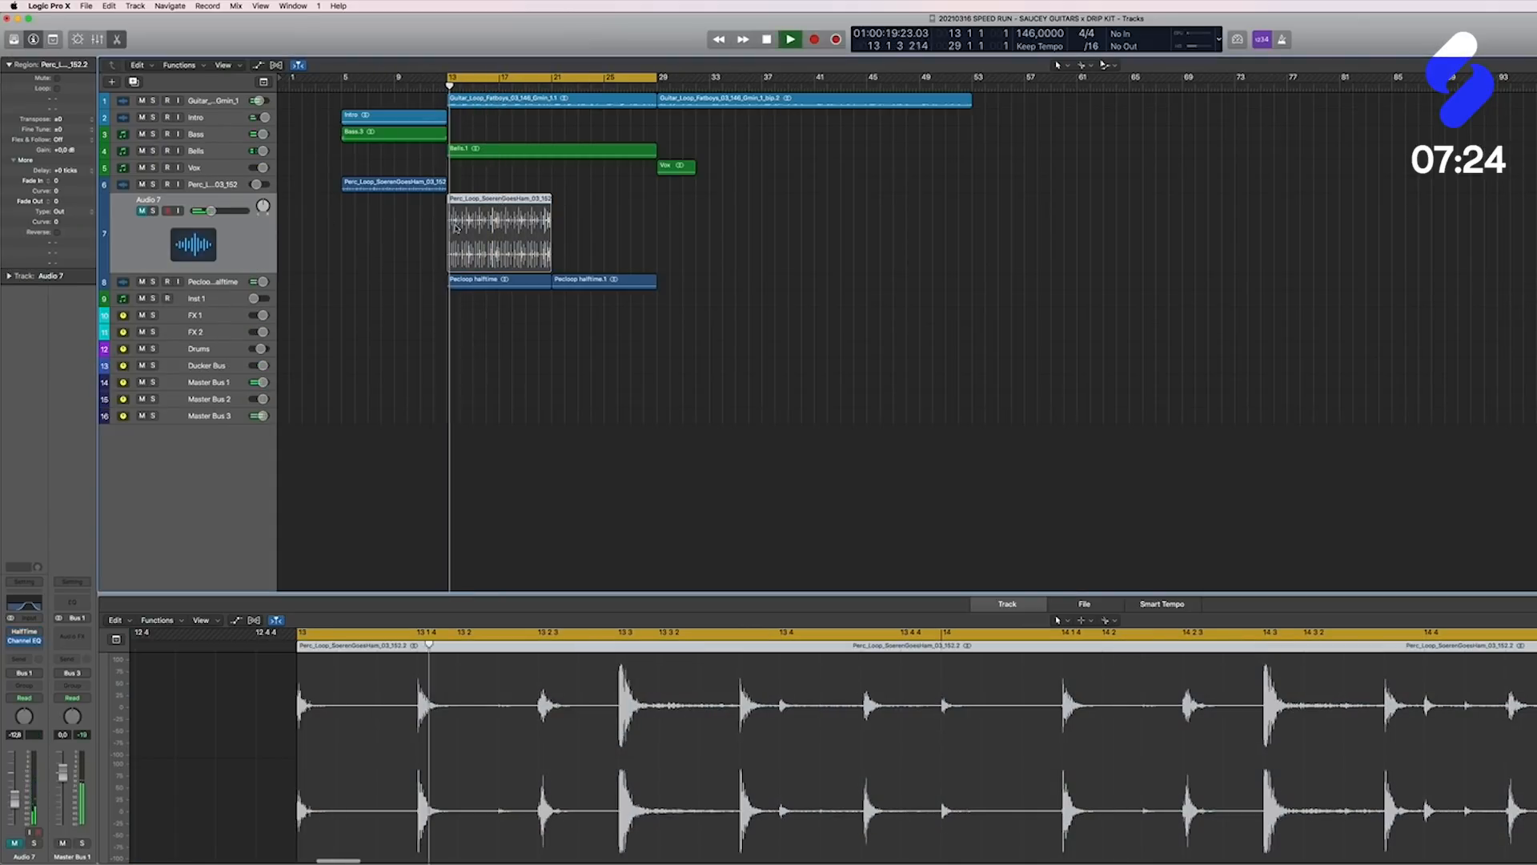
Step: Cut the percussion loop on Audio 7 down to half-bar slices, one every two bars
key(z)
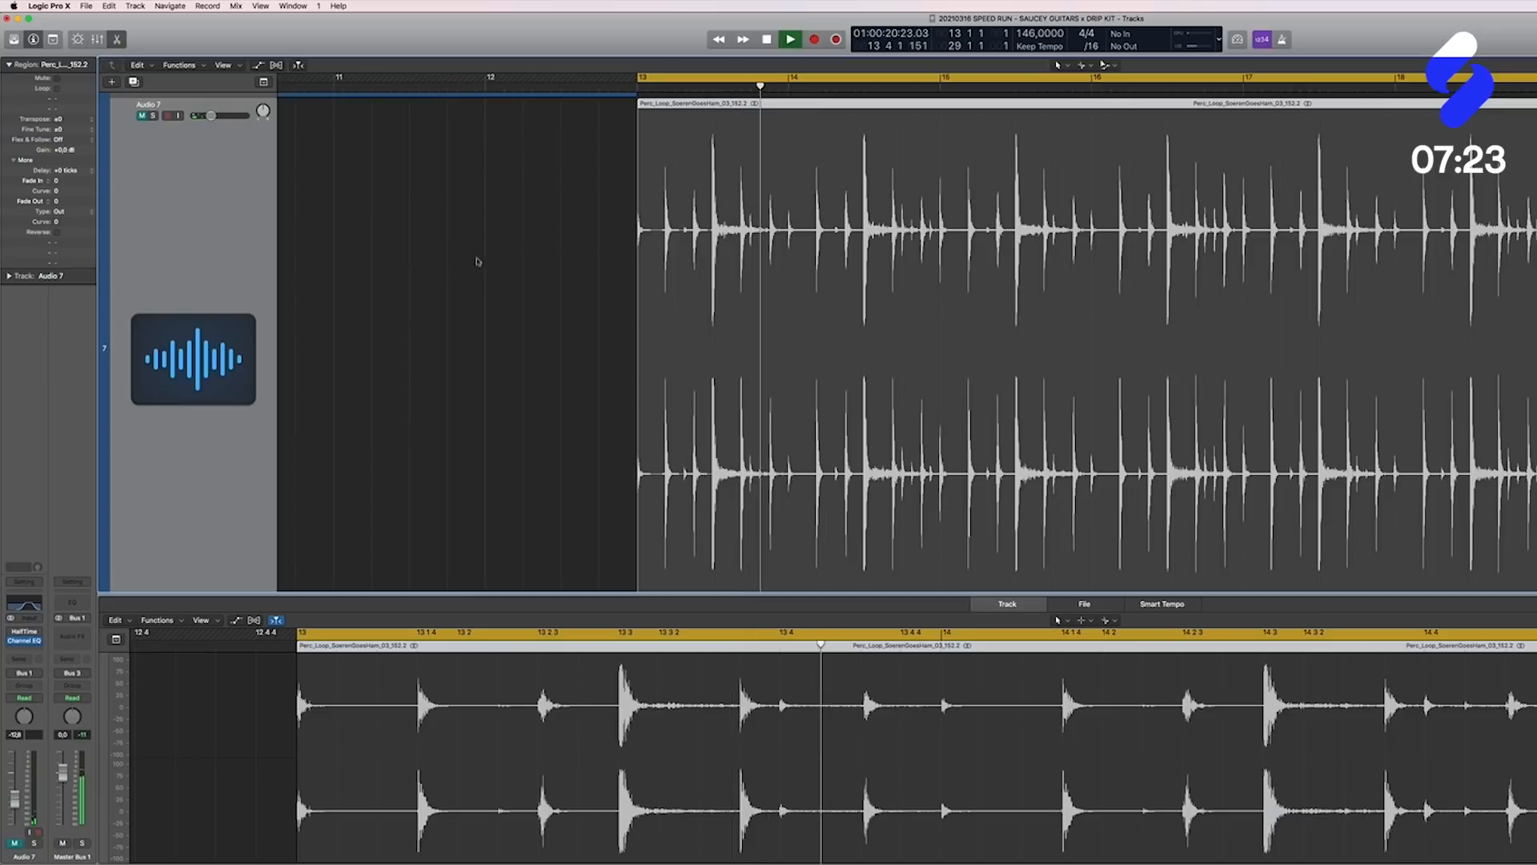
drag(889, 232, 866, 248)
click(942, 243)
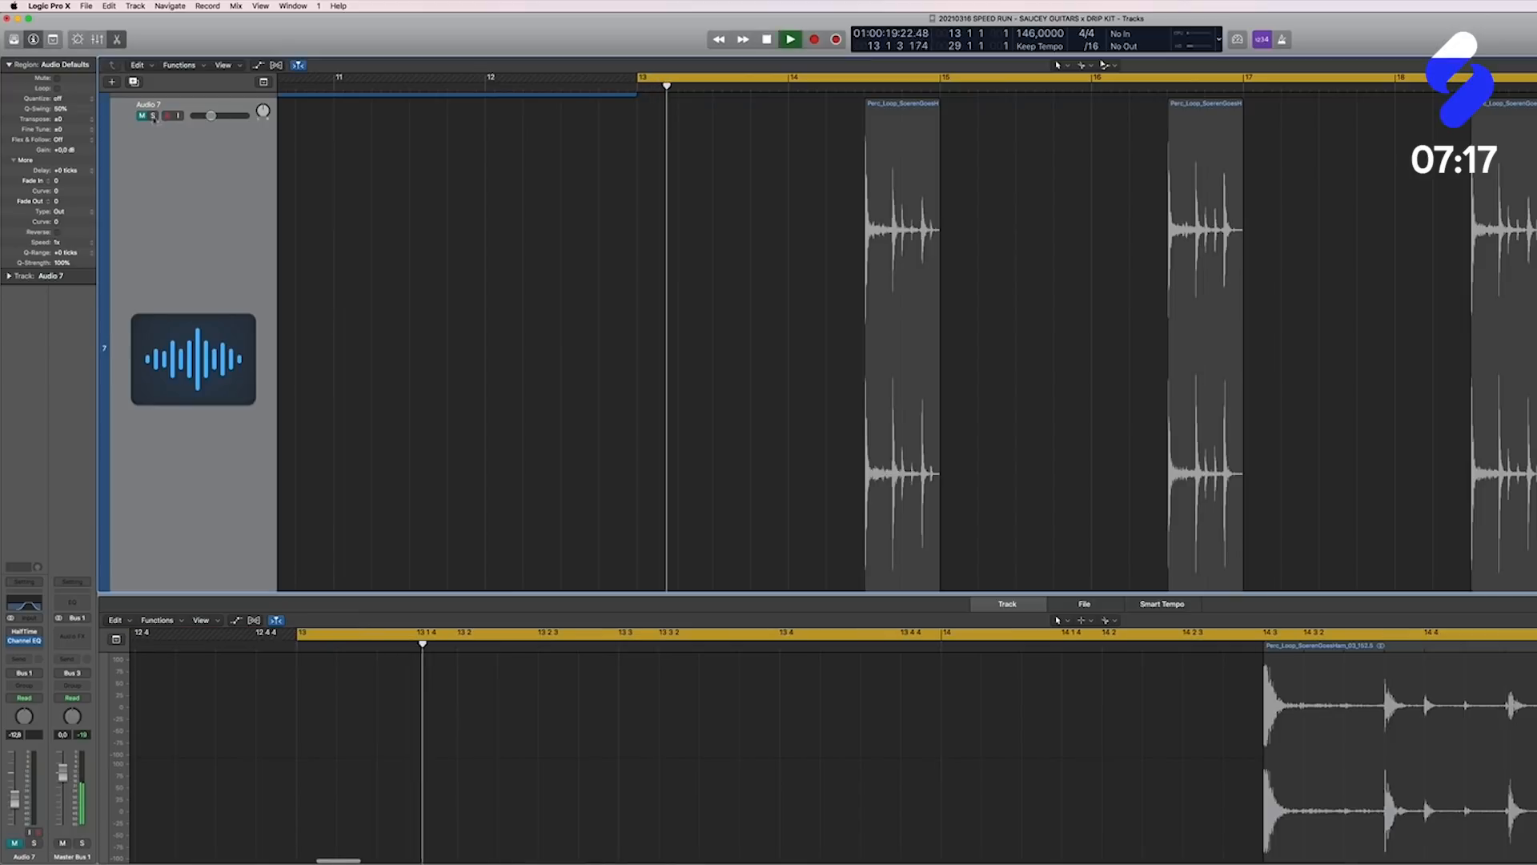
Step: Unmute Audio 7 and repeat its percussion slices through to bar 29
click(142, 117)
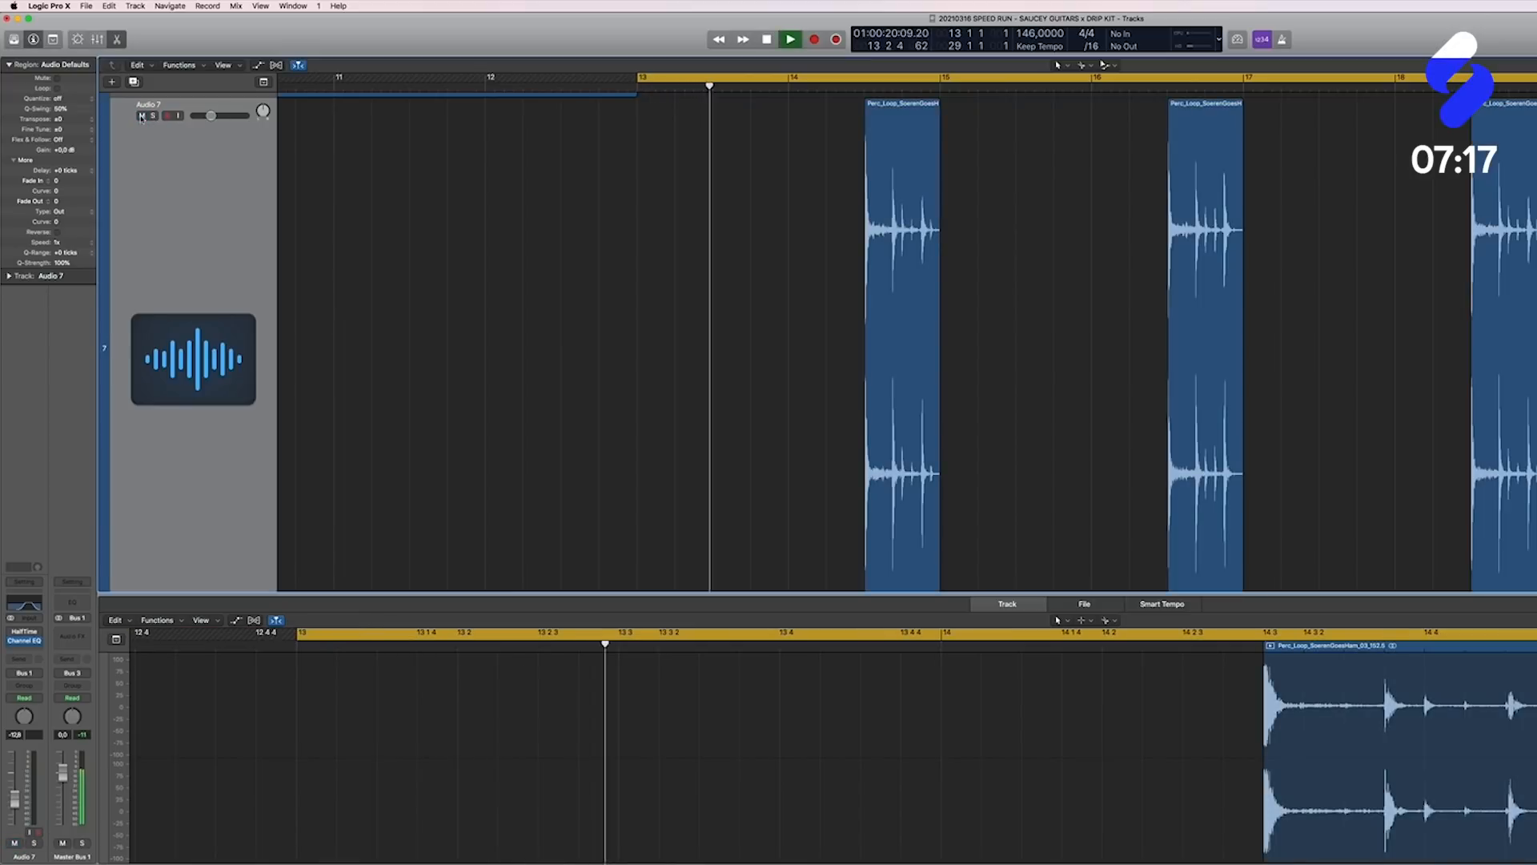
key(z)
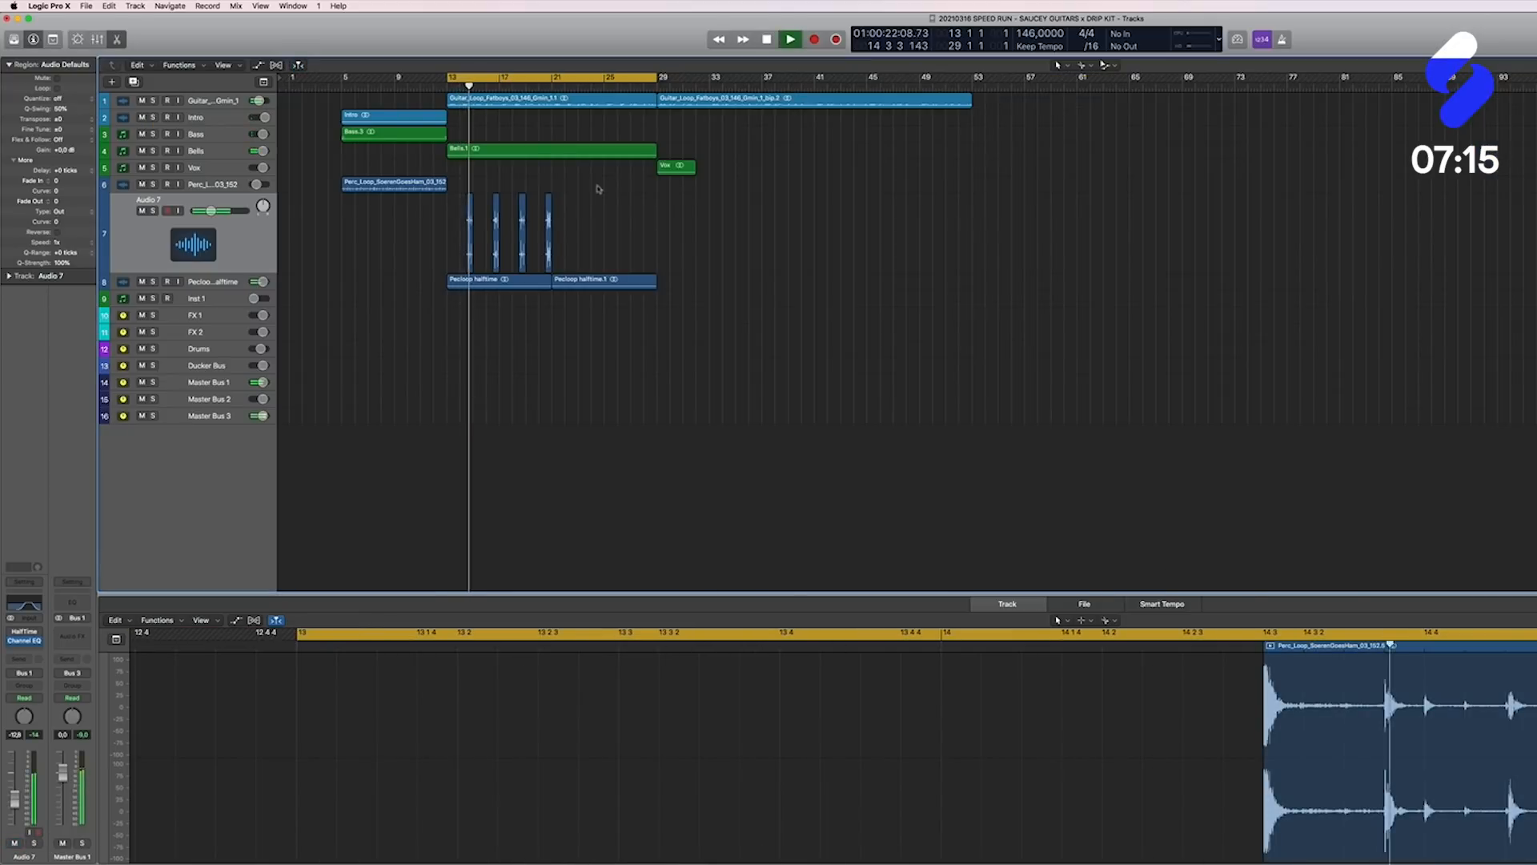
mouse_move(594, 216)
mouse_down()
mouse_move(416, 218)
mouse_move(571, 237)
mouse_up()
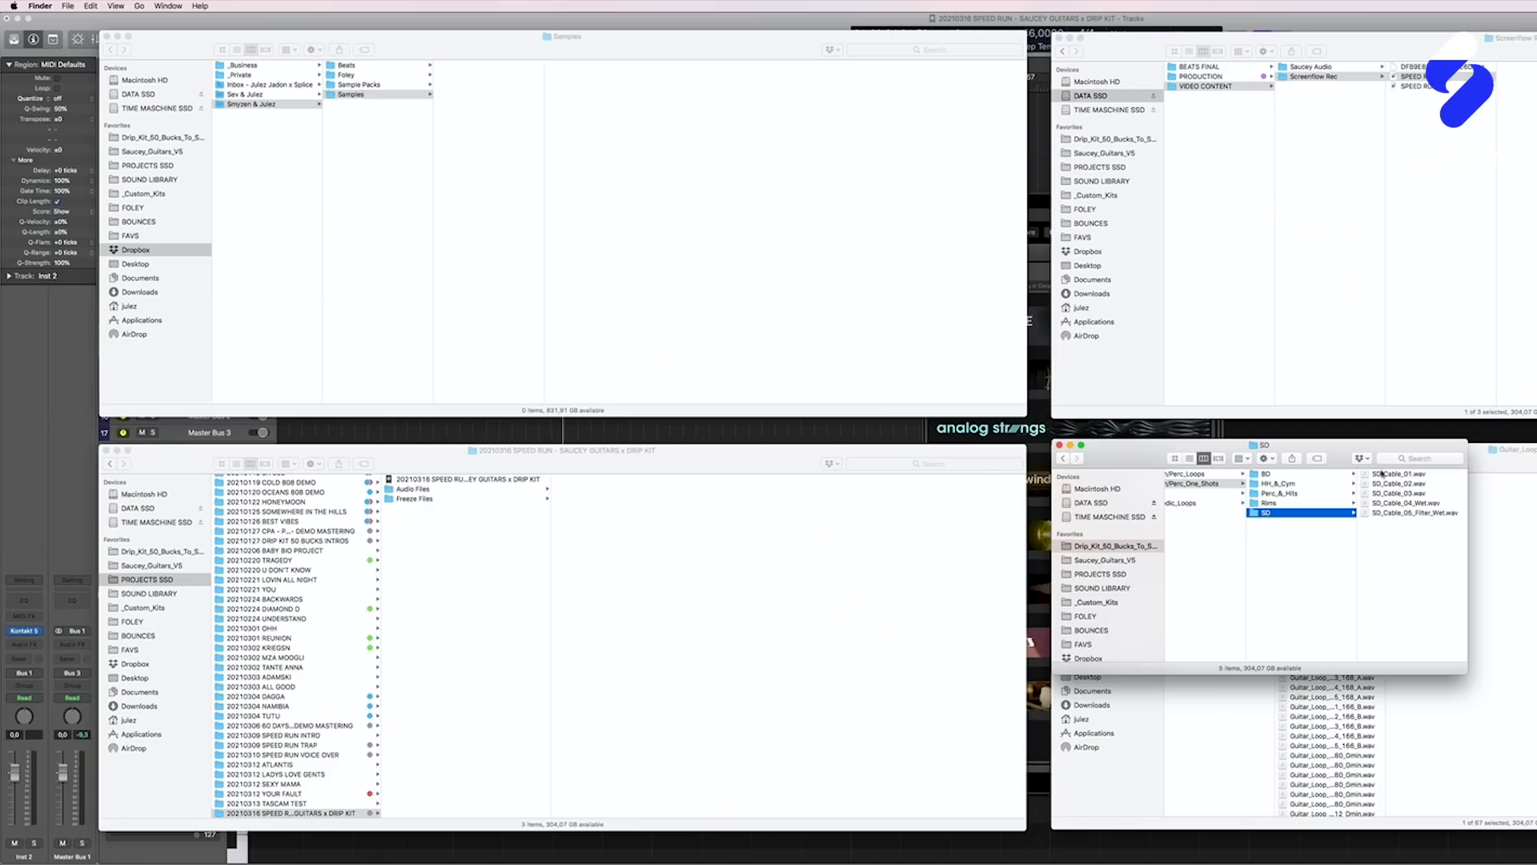
Step: Audition the SD_Cable snare one-shots in the SD folder and load SD_Cable_03.wav into Kontakt
click(1385, 476)
key(Down)
key(Down)
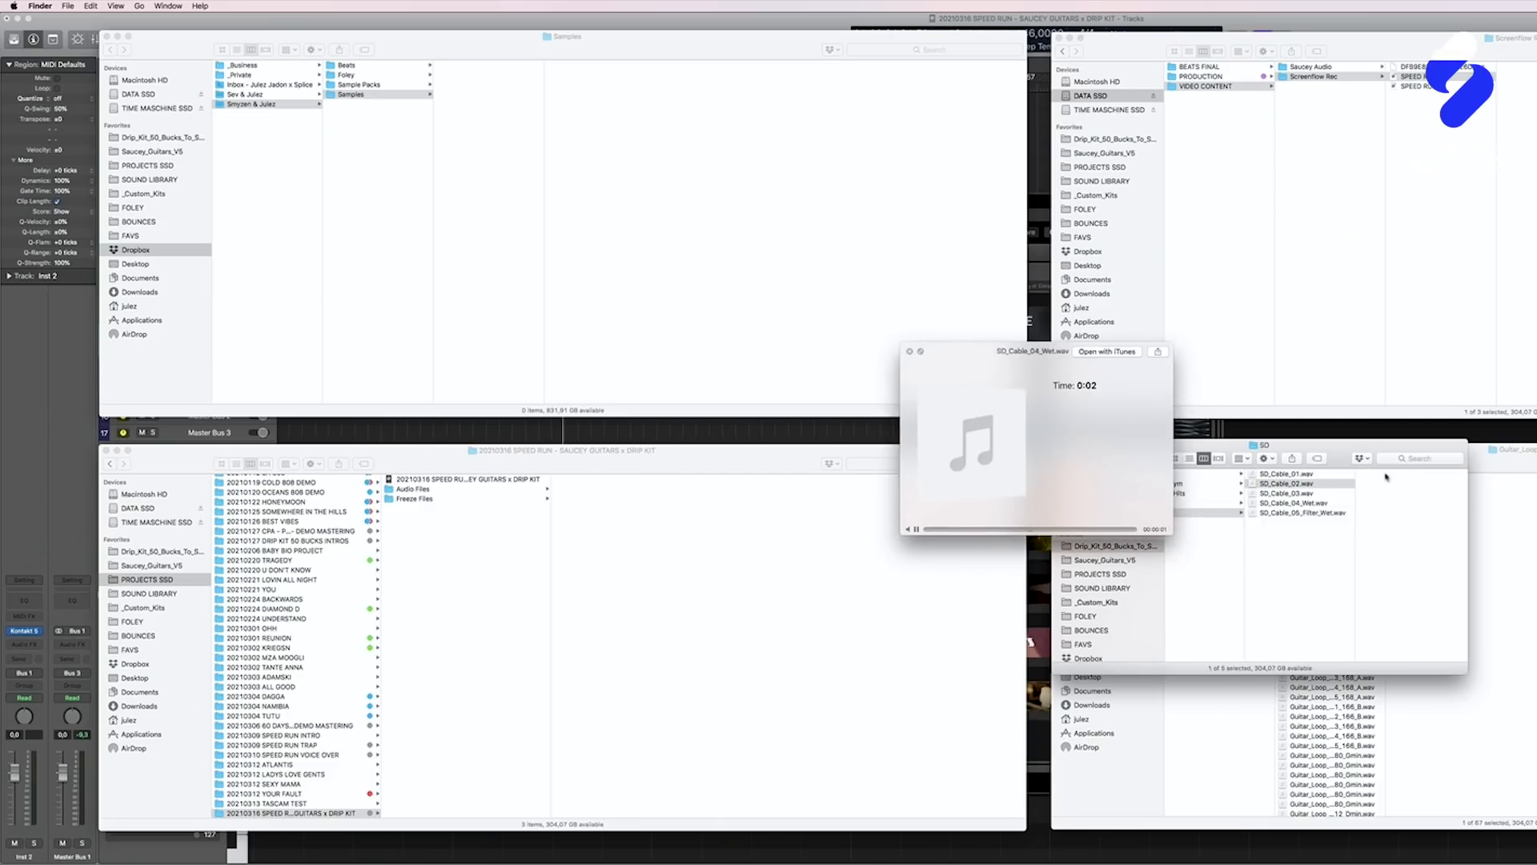
key(space)
key(super+Tab)
drag(1329, 491, 1444, 487)
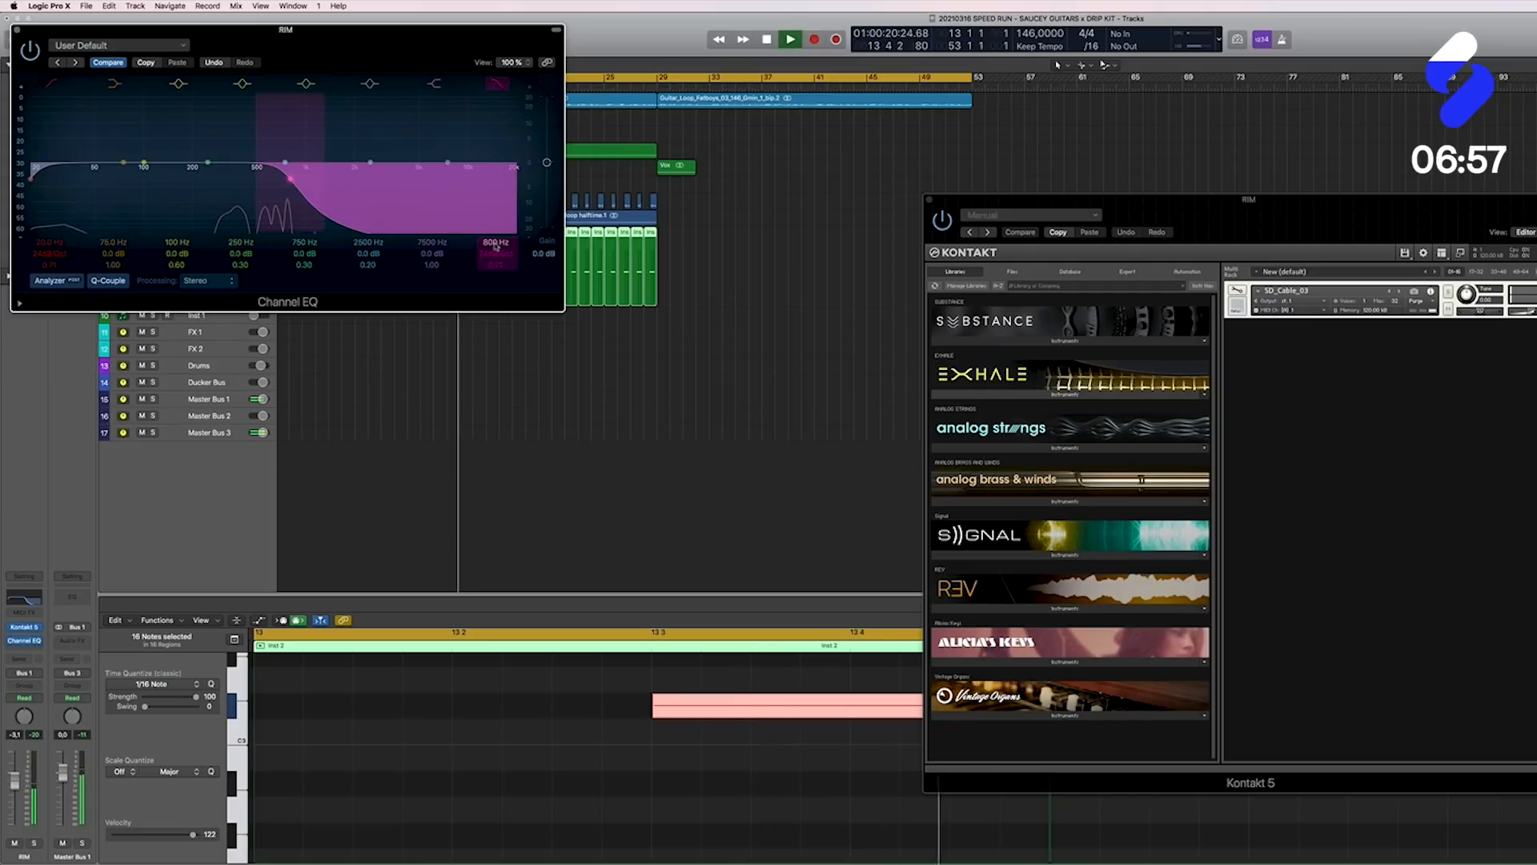
Step: Raise both the high-cut and low-cut frequencies in the RIM track's Channel EQ
drag(496, 243, 496, 236)
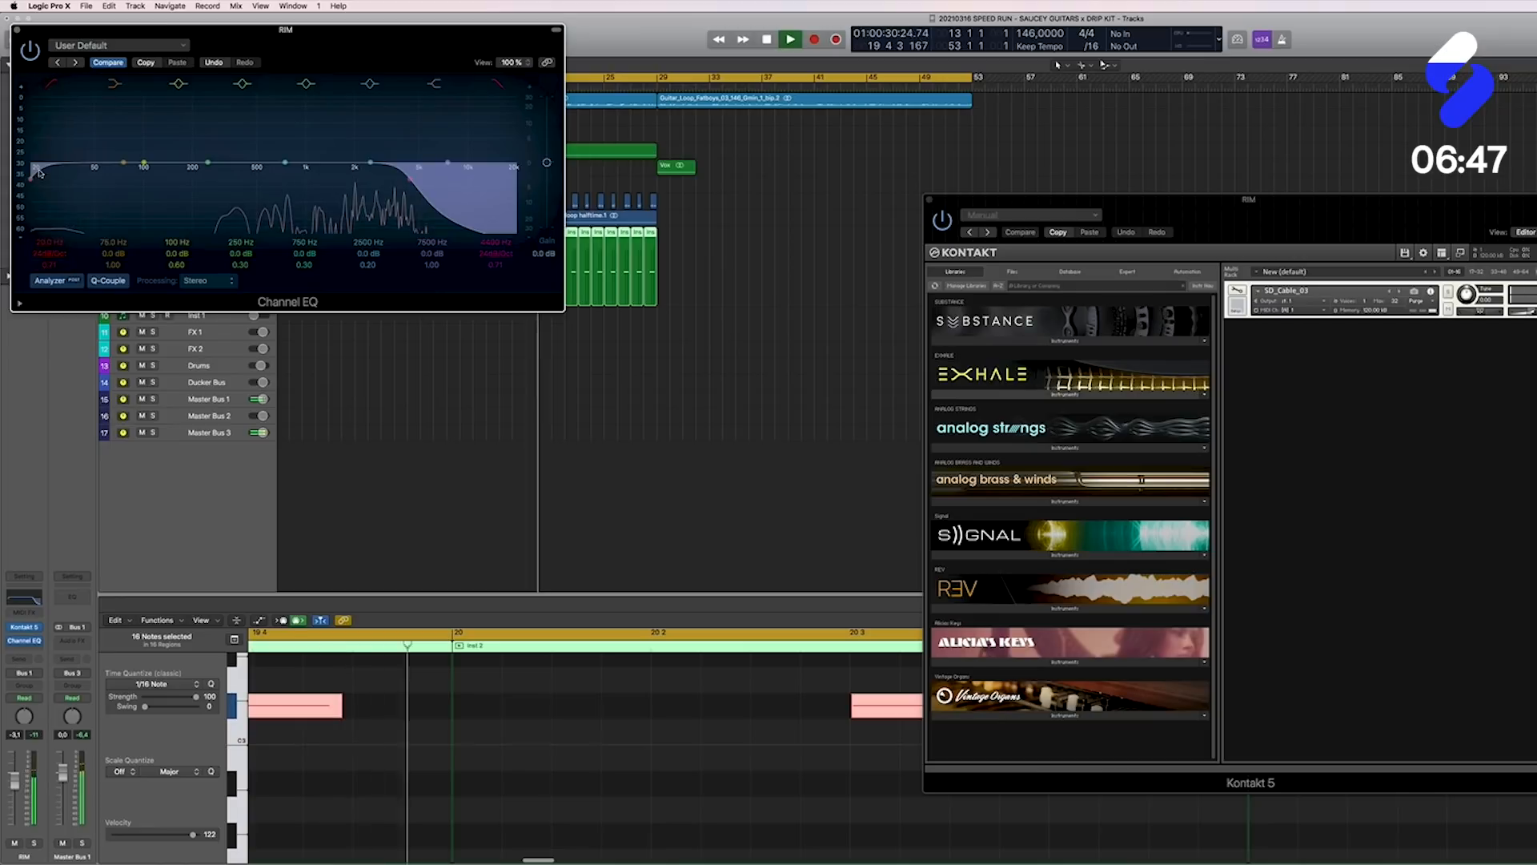
drag(33, 179, 203, 177)
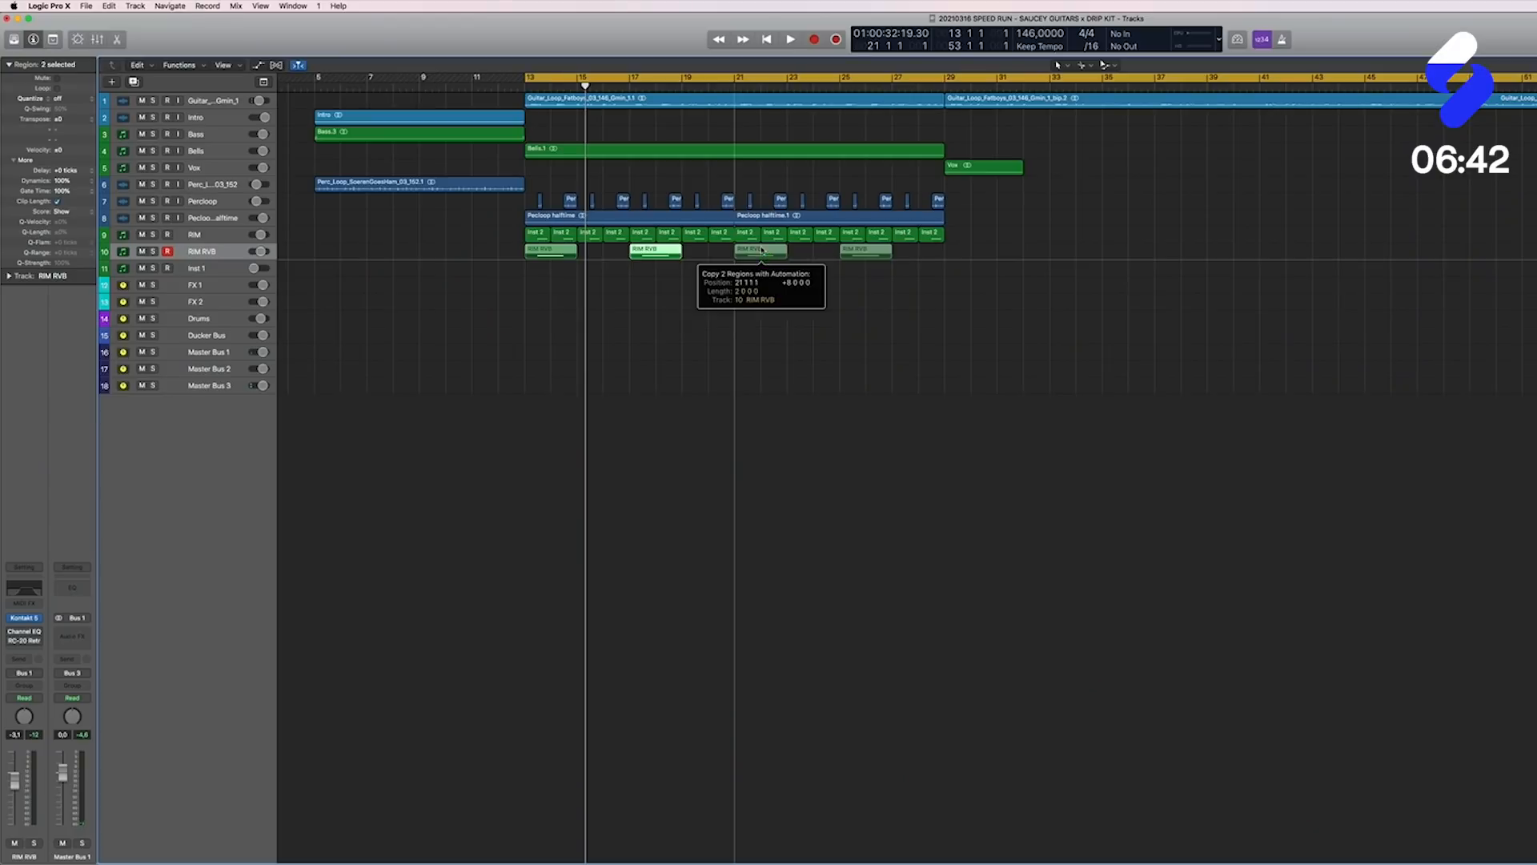
Step: Copy the two RIM RVB regions to bar 21 and rename all regions on the RIM track RIM
drag(720, 265, 880, 244)
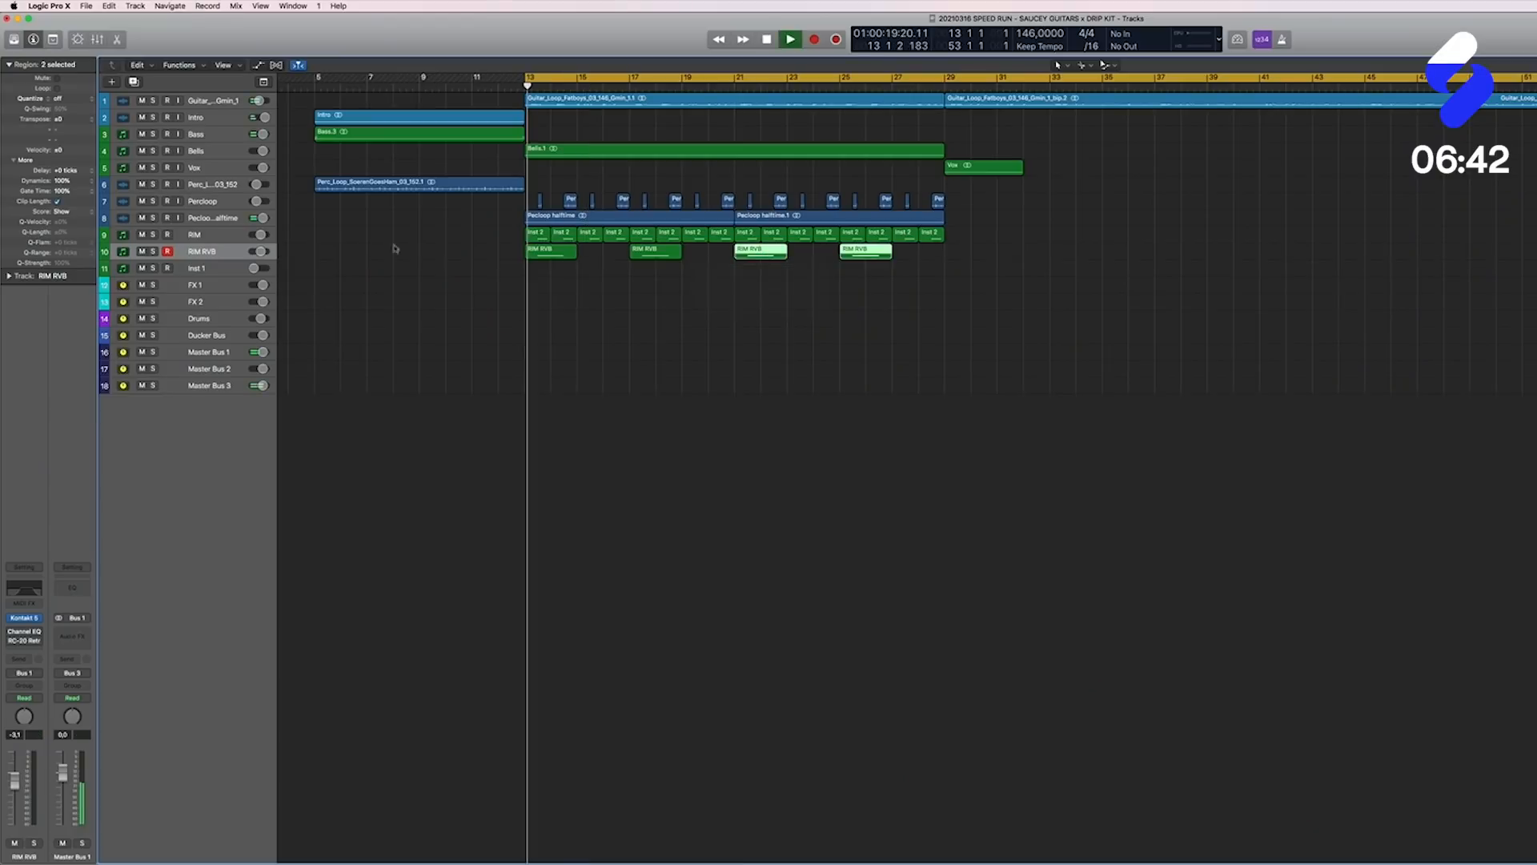
double_click(196, 235)
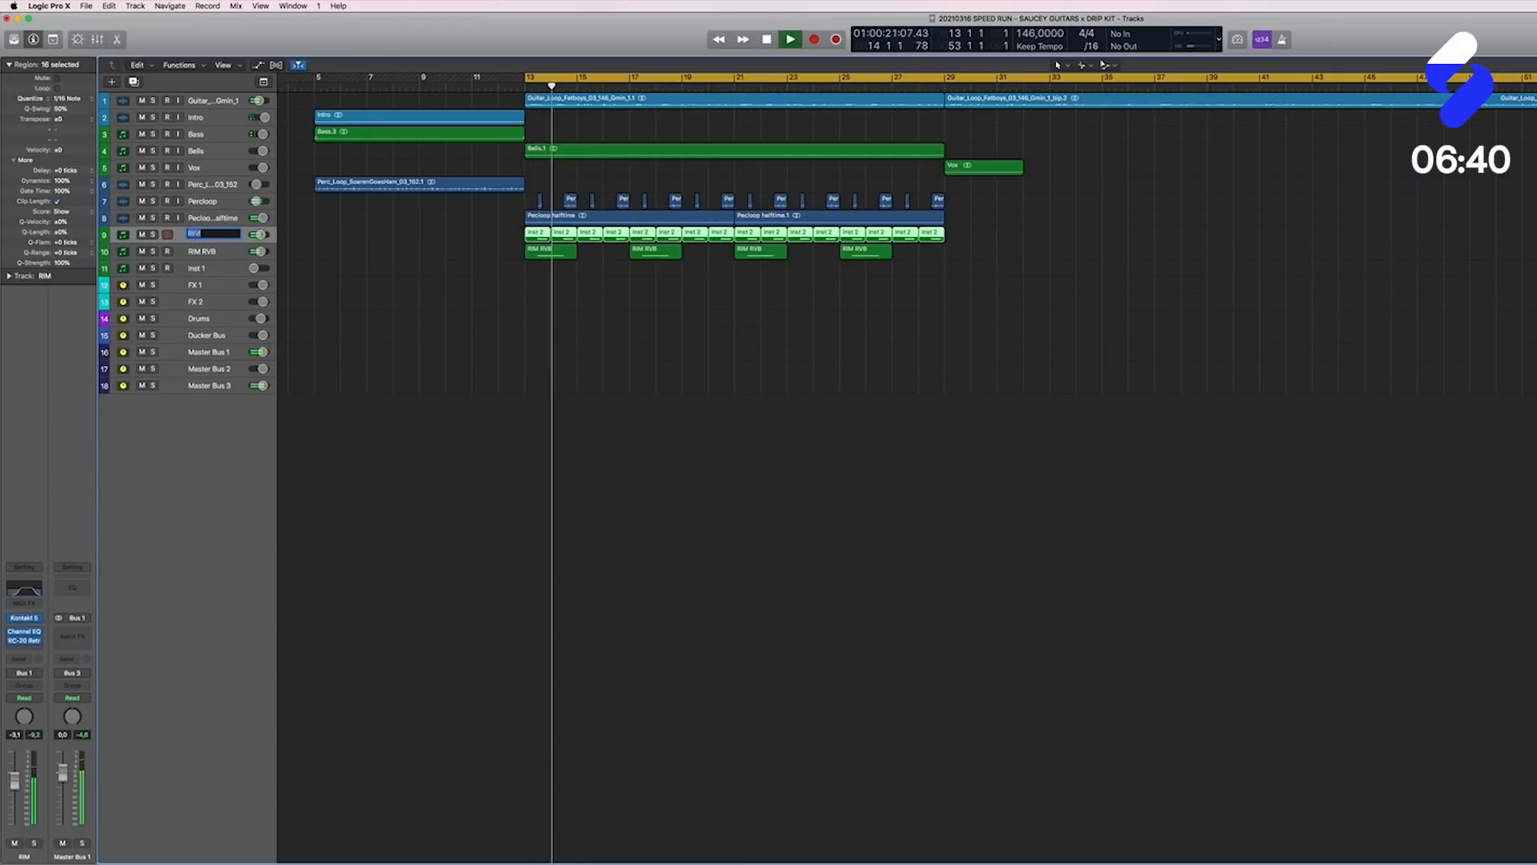
double_click(66, 64)
text(RIM)
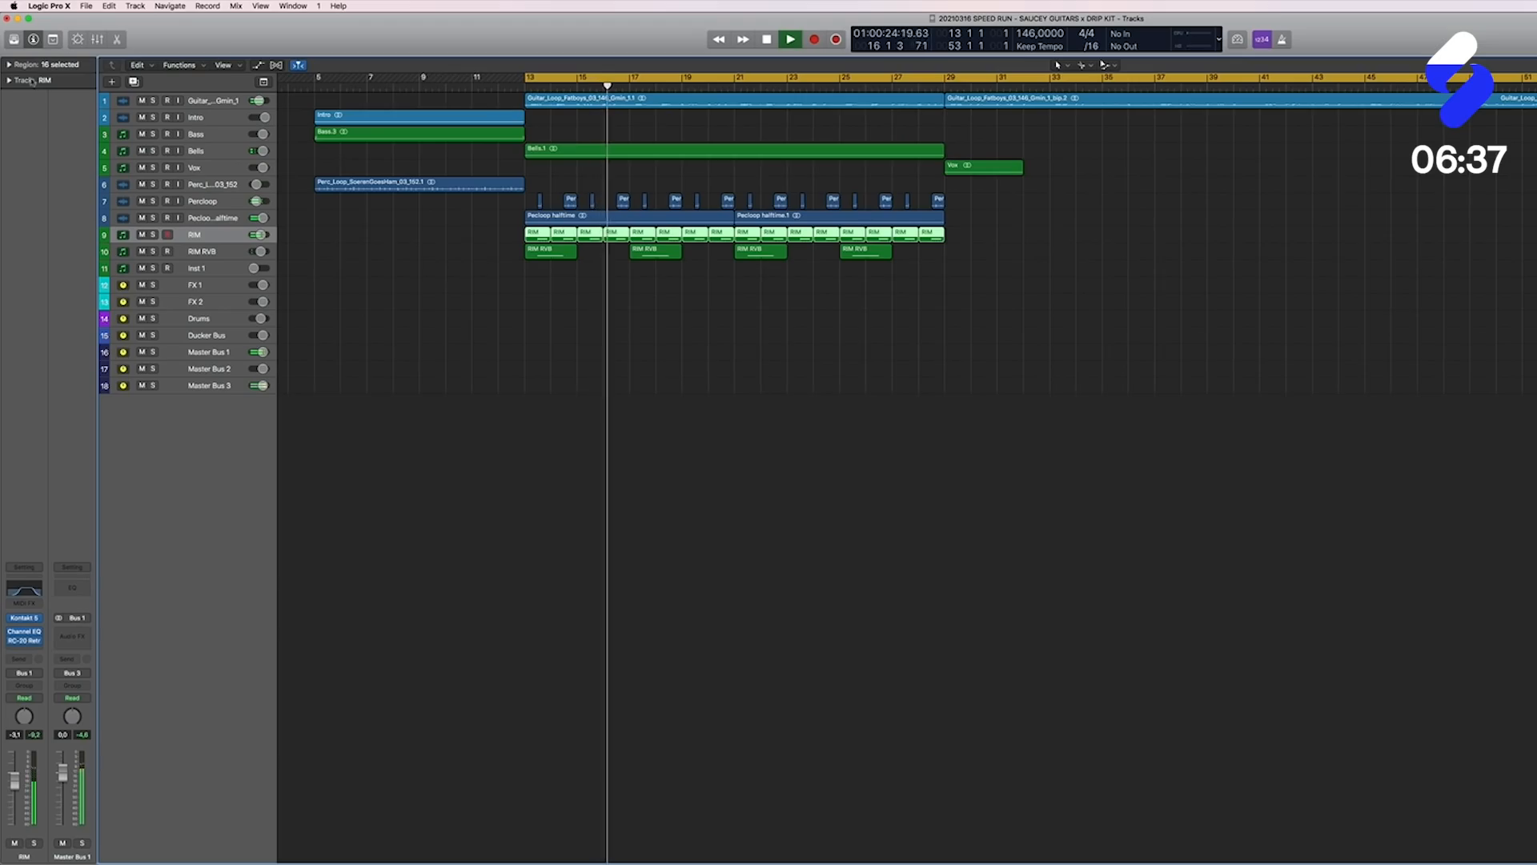
key(Return)
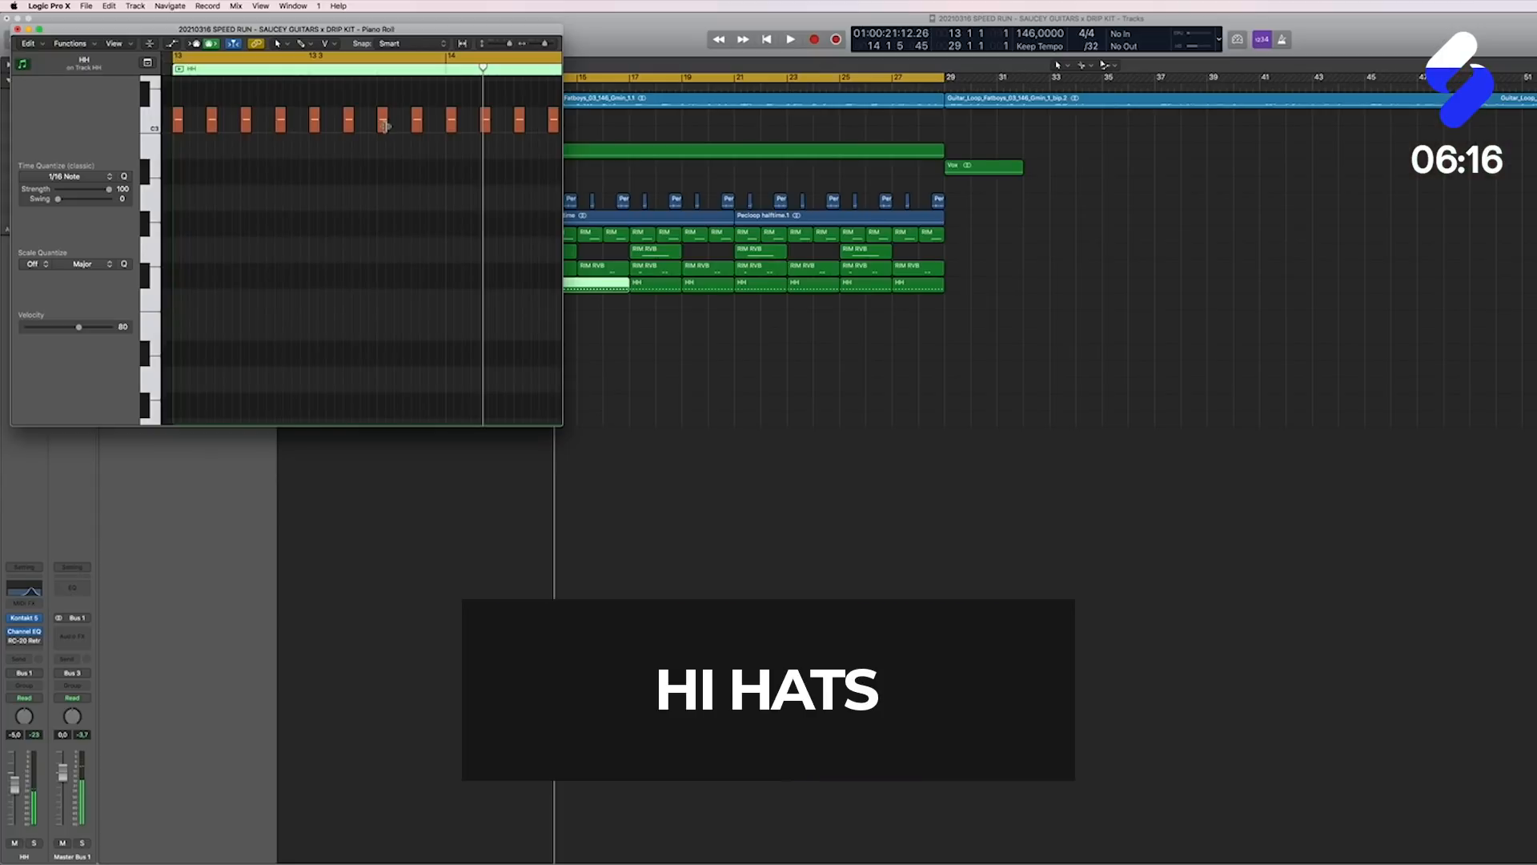
Step: Lengthen the HH note on beat 4 of bar 13 up to the following note and split it into four equal notes
drag(385, 126, 399, 126)
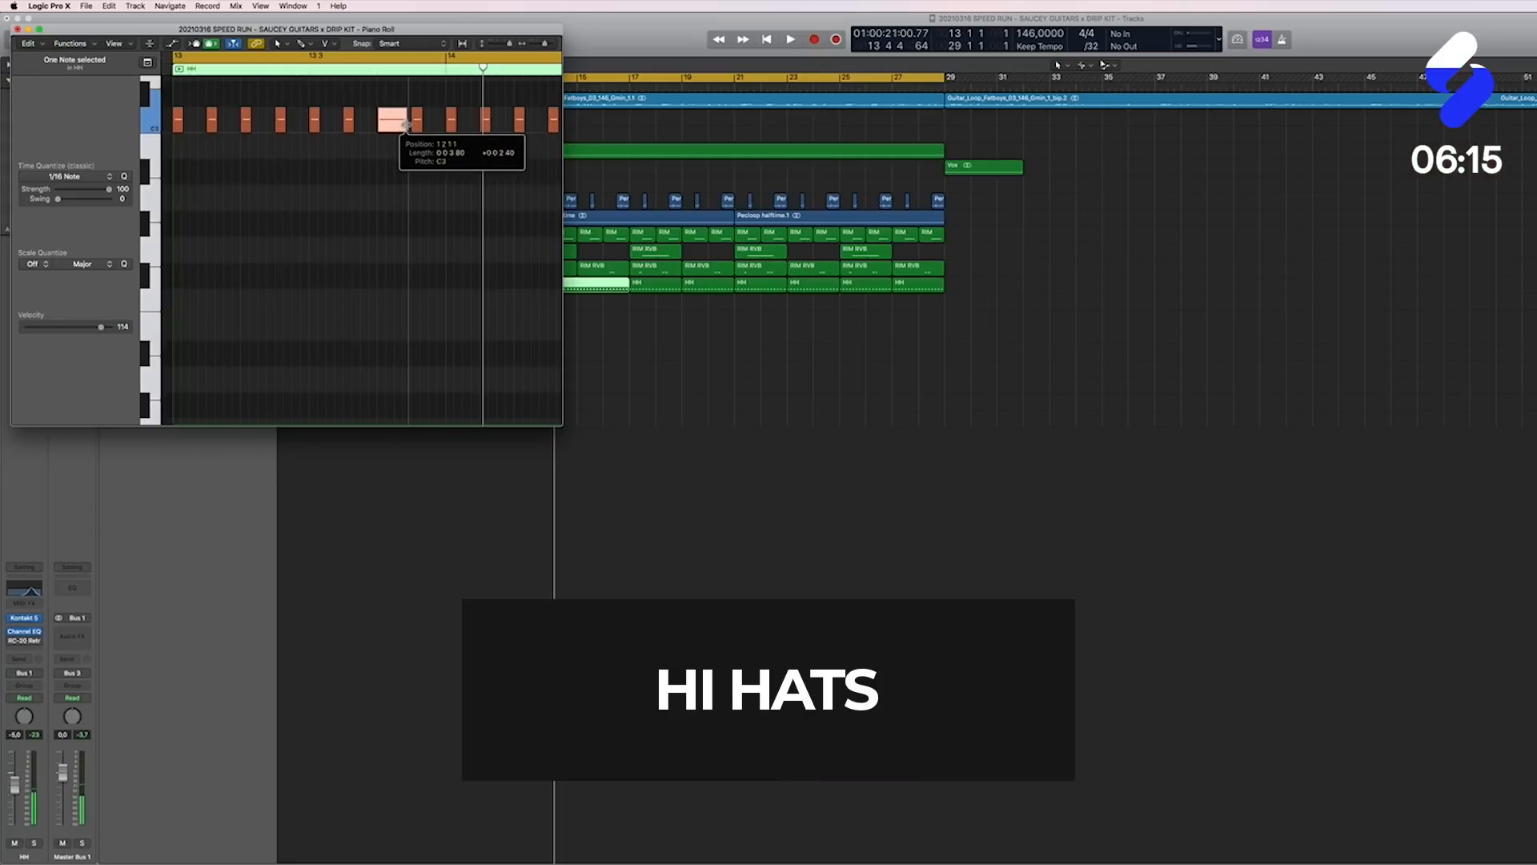
key(t)
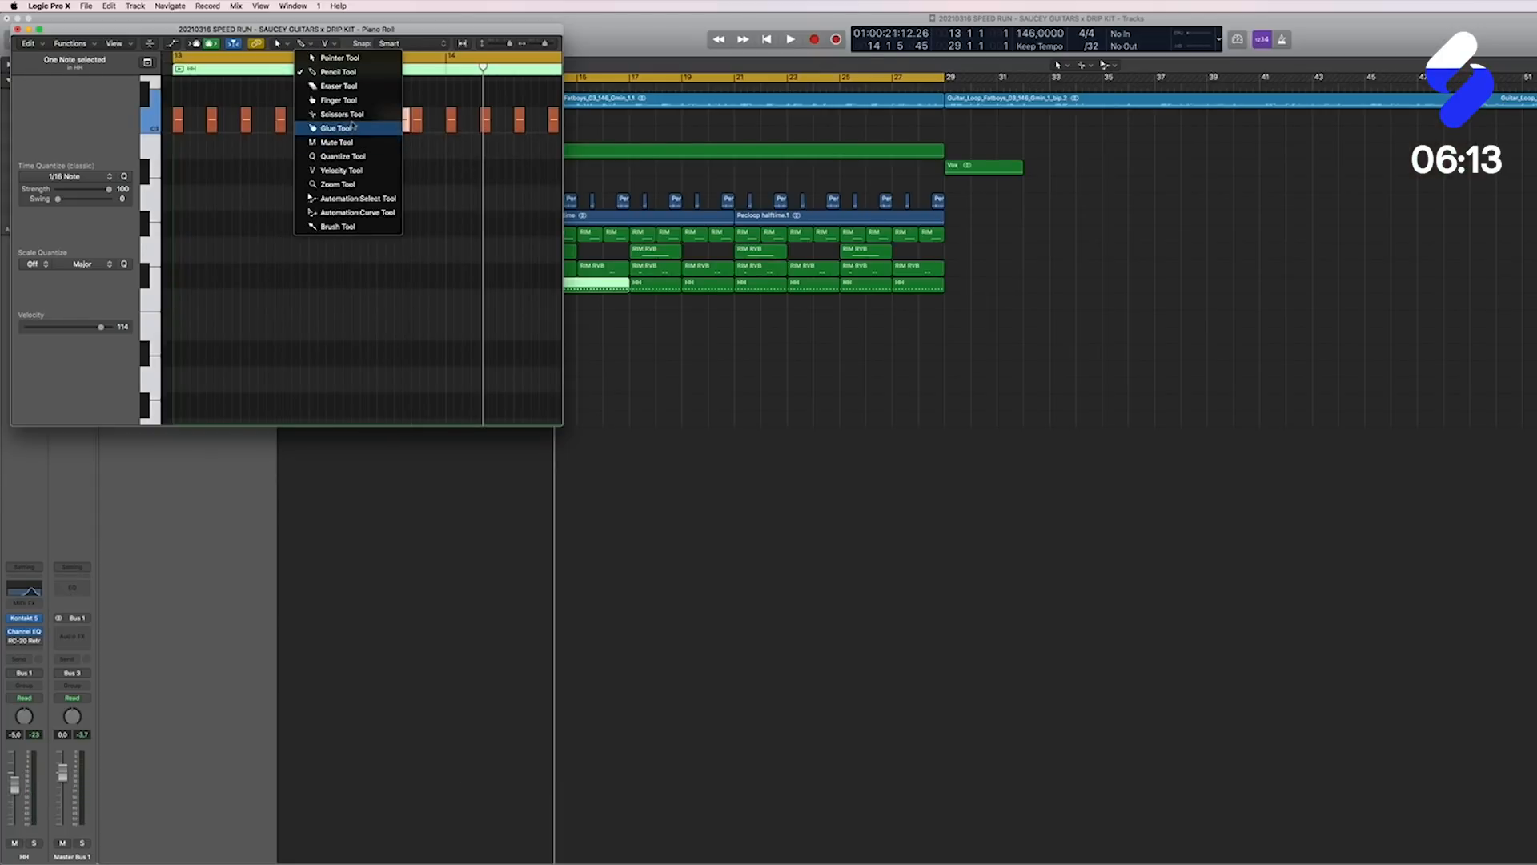
click(399, 117)
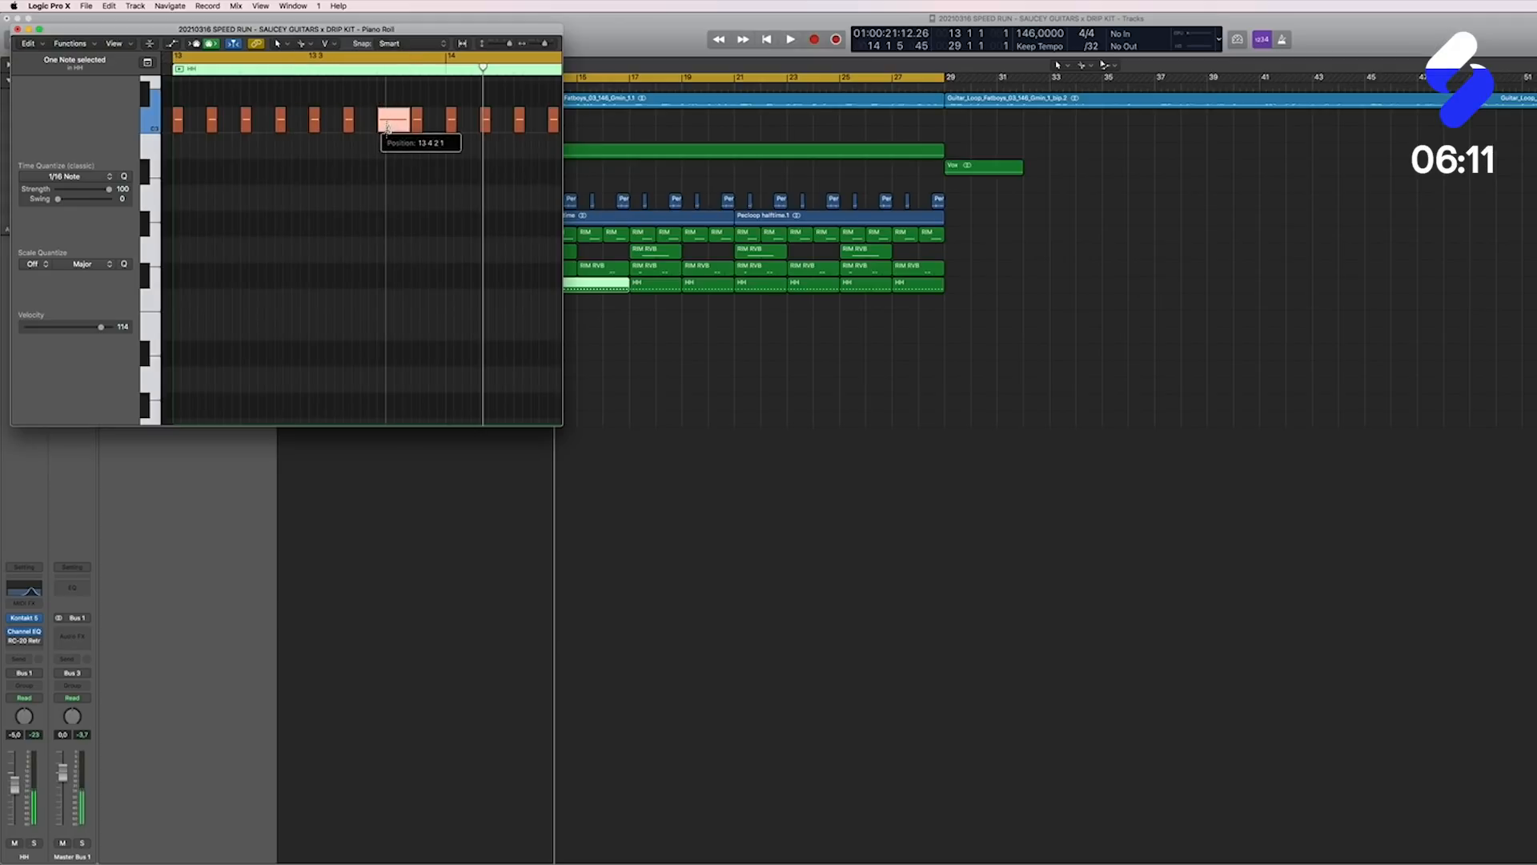
click(387, 125)
key(space)
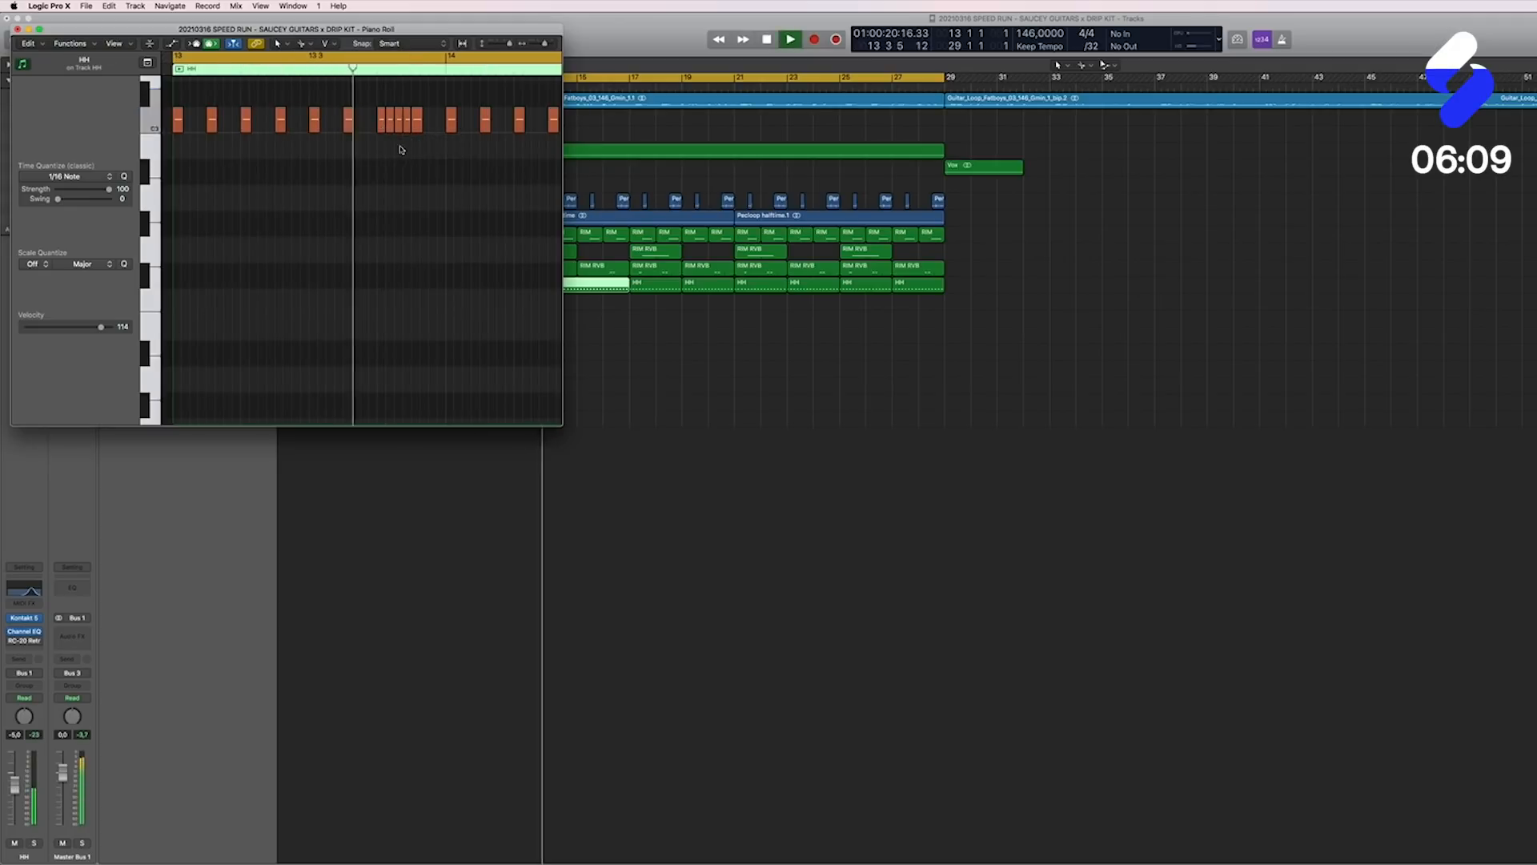
Step: Move the extra notes of the hi-hat roll half a beat earlier in bar 13 and play the result
key(space)
drag(383, 121, 347, 124)
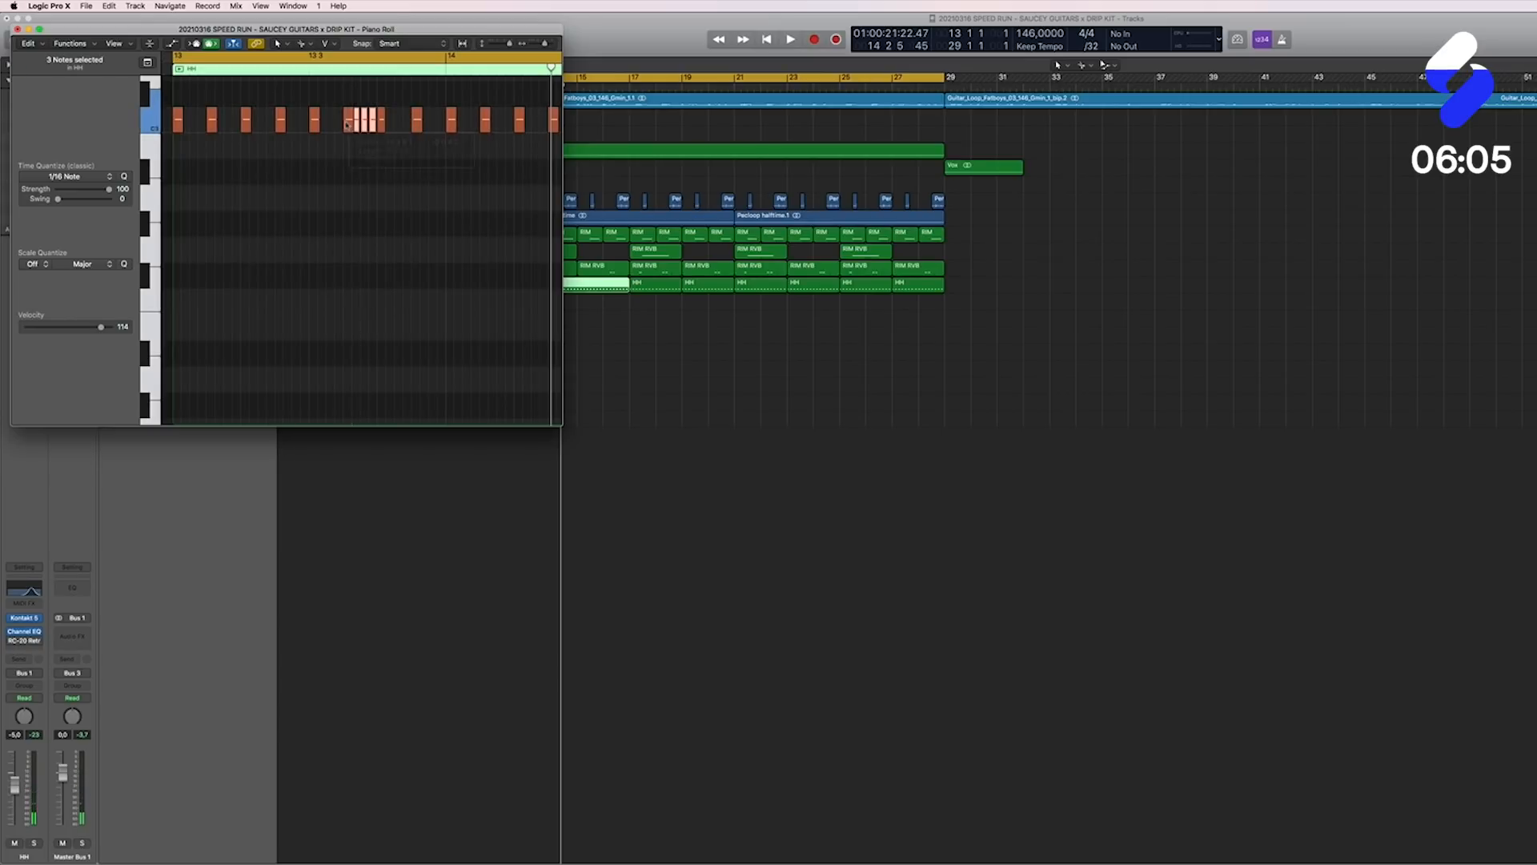
key(space)
click(376, 162)
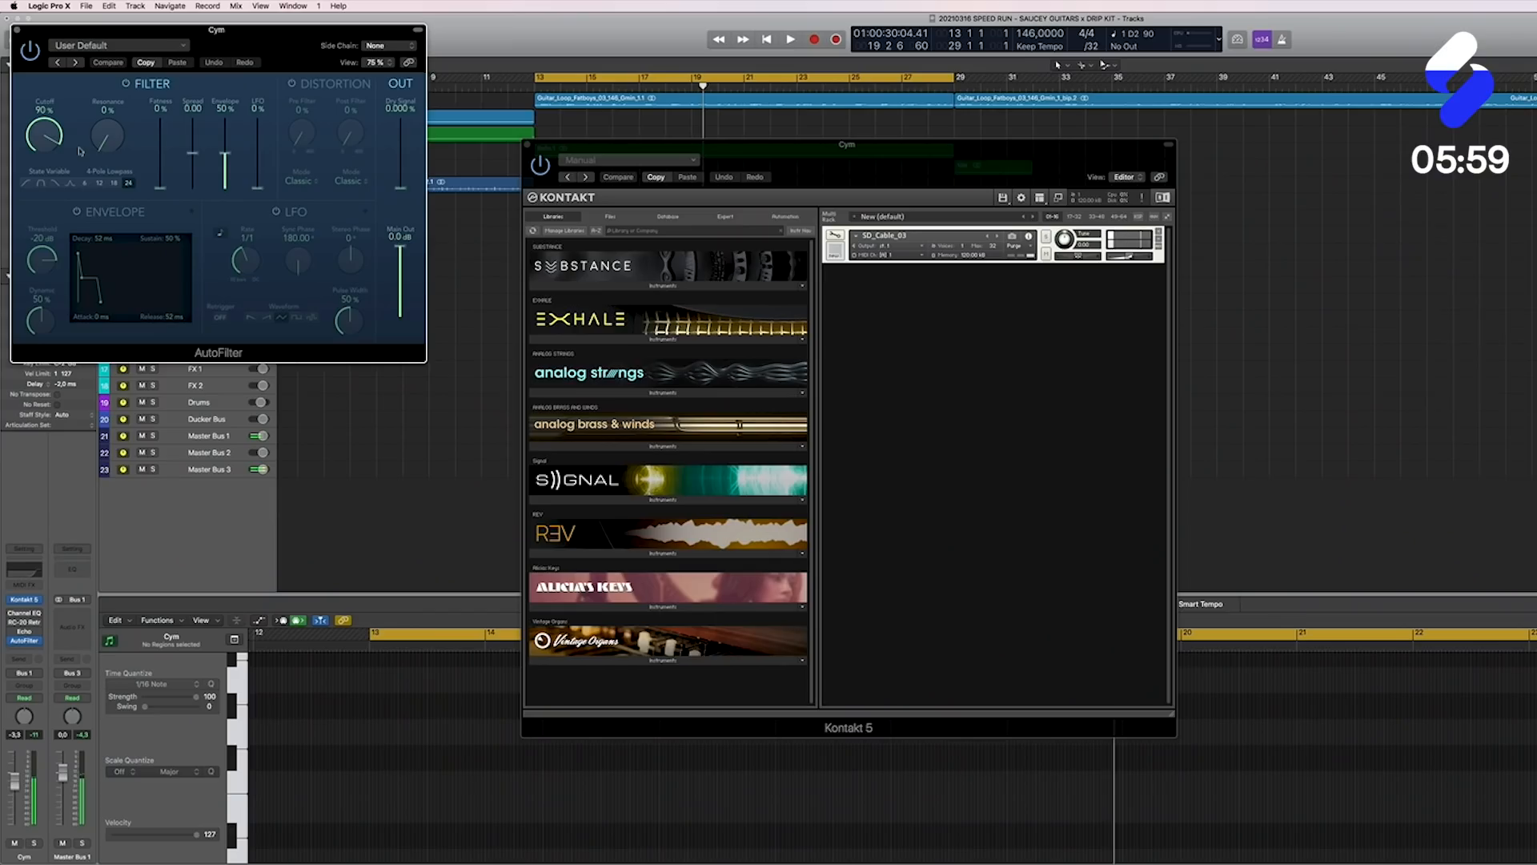
Step: Raise the low-cut frequency in the Cym track's added Channel EQ and insert the stereo Waves SSLEQ (s) after it
drag(170, 190, 227, 190)
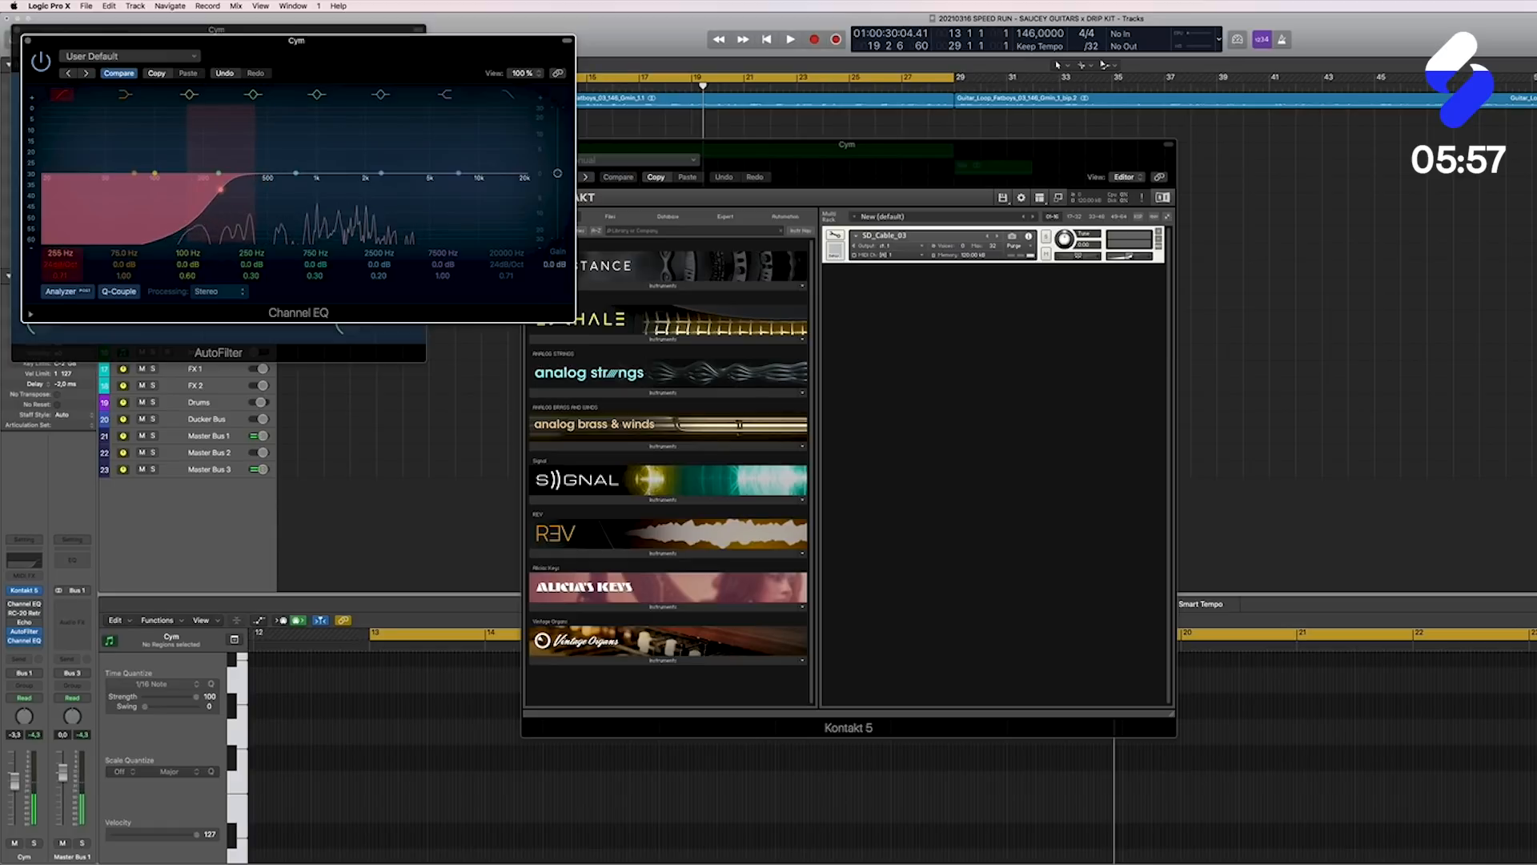
click(24, 649)
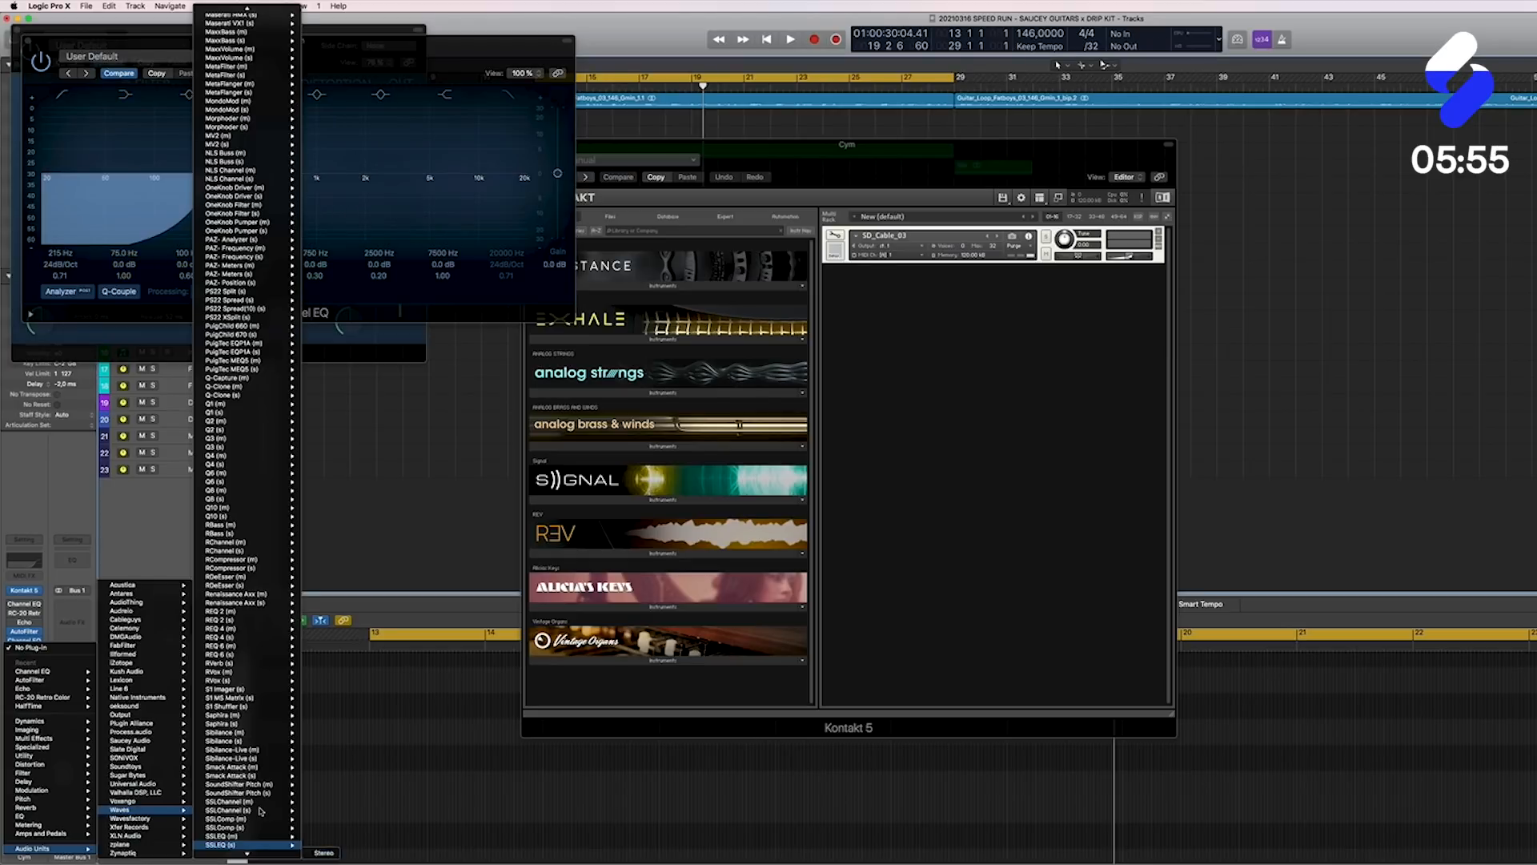
click(240, 845)
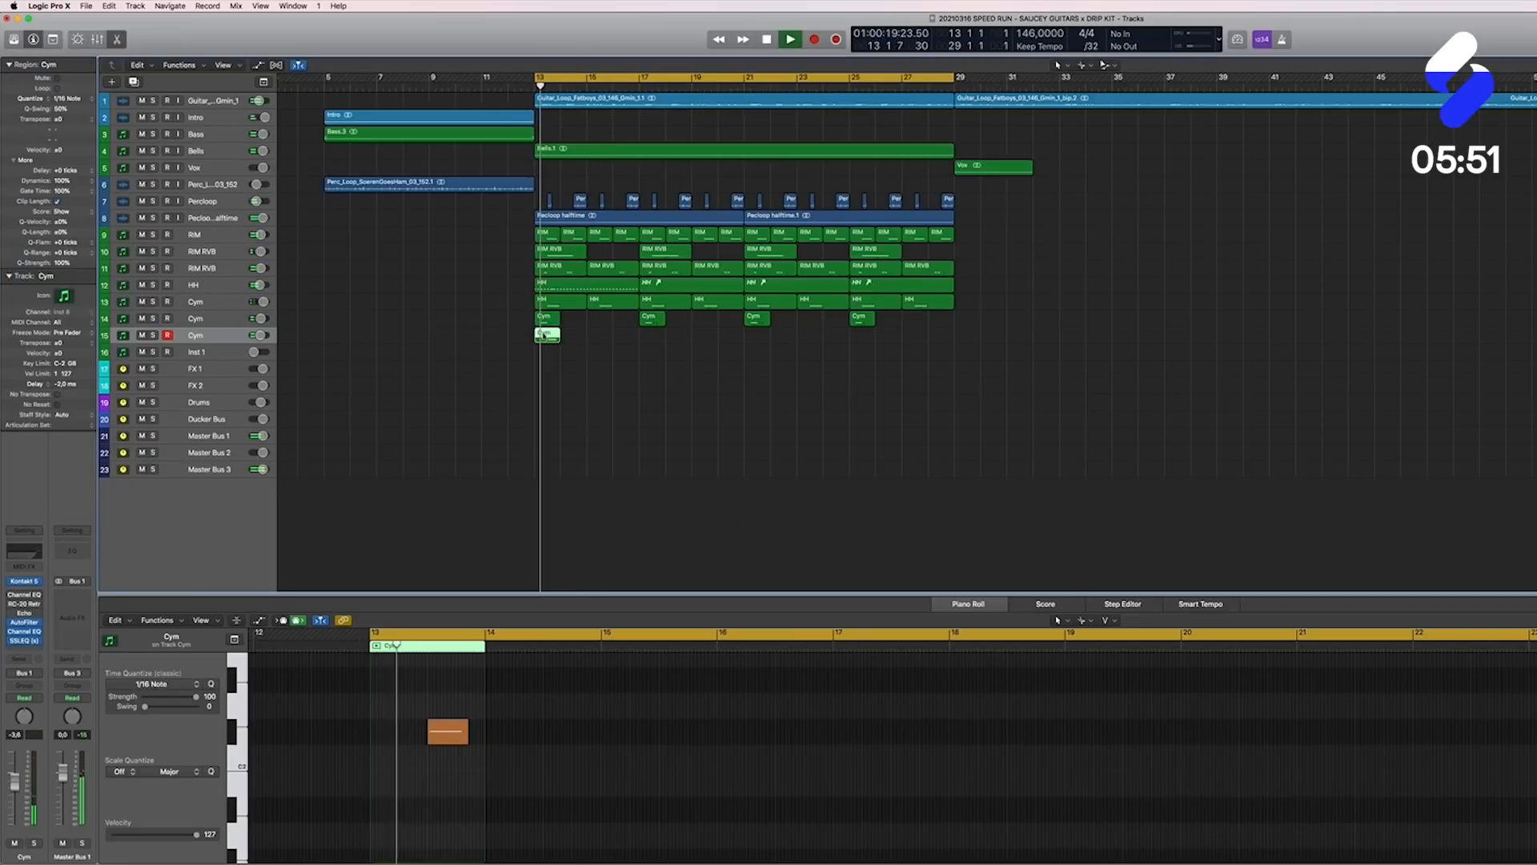
Step: Copy the one-bar Cym region on track 15 onward from bar 13 and rename the track SD
drag(544, 335, 604, 336)
click(215, 333)
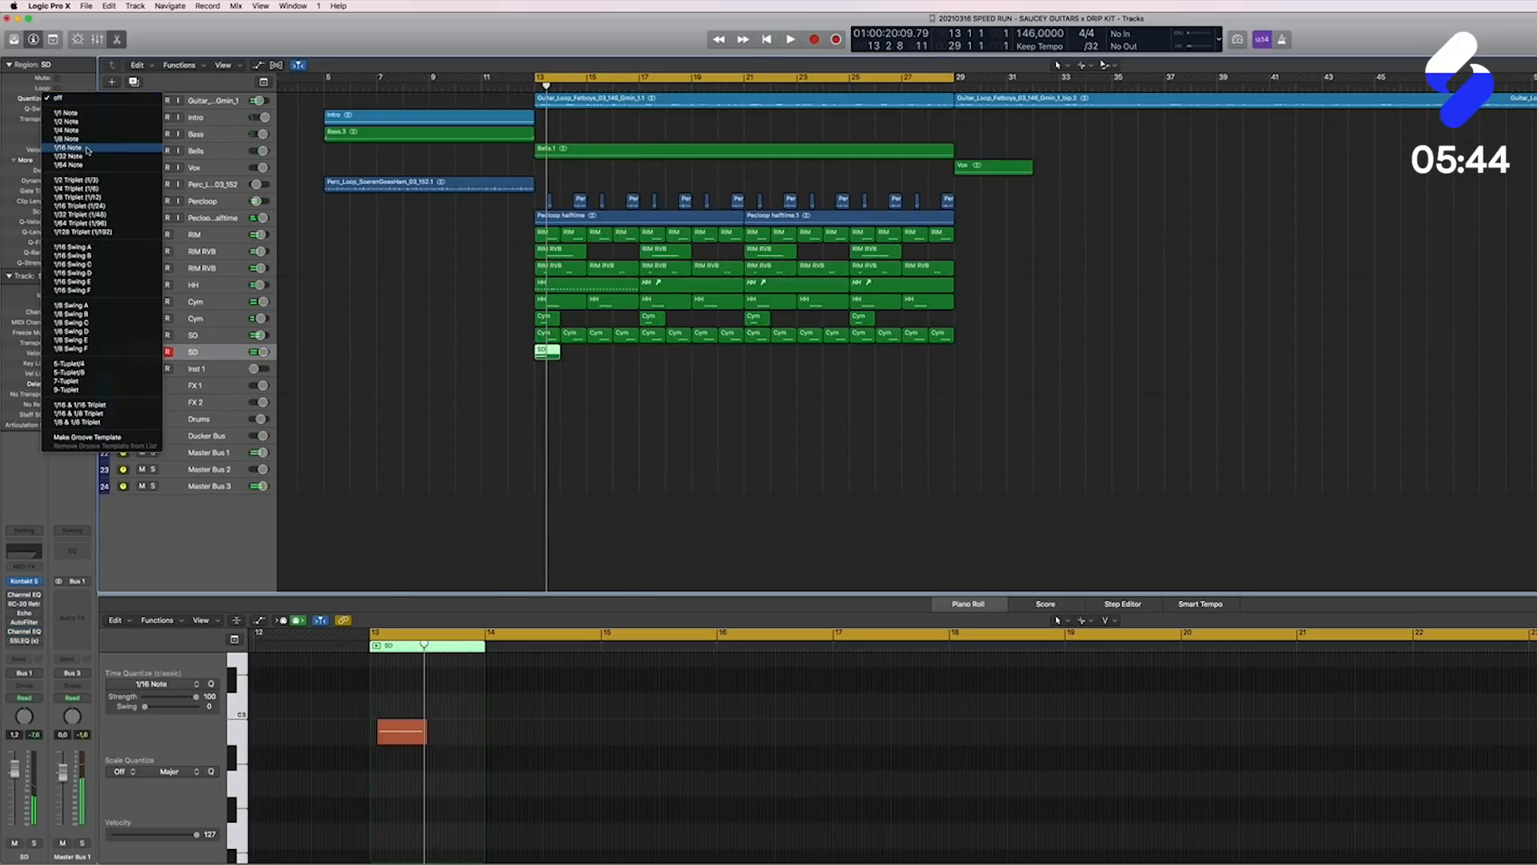
Step: Quantize the kick region on track 16 to 1/16 Note and extend the region's end to the second half of bar 22
click(86, 148)
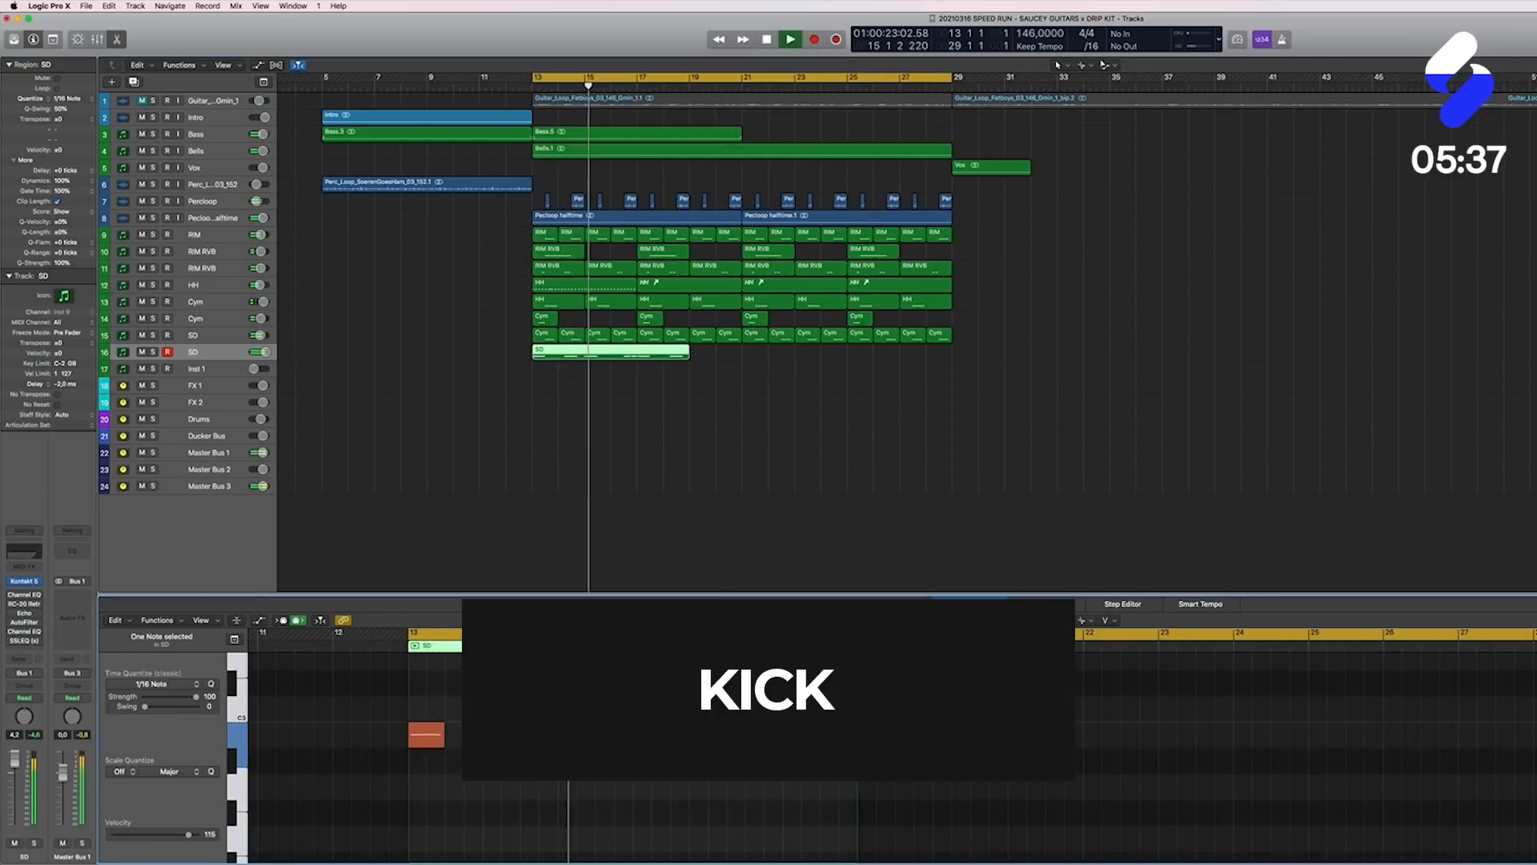
drag(1129, 715, 1133, 715)
click(883, 710)
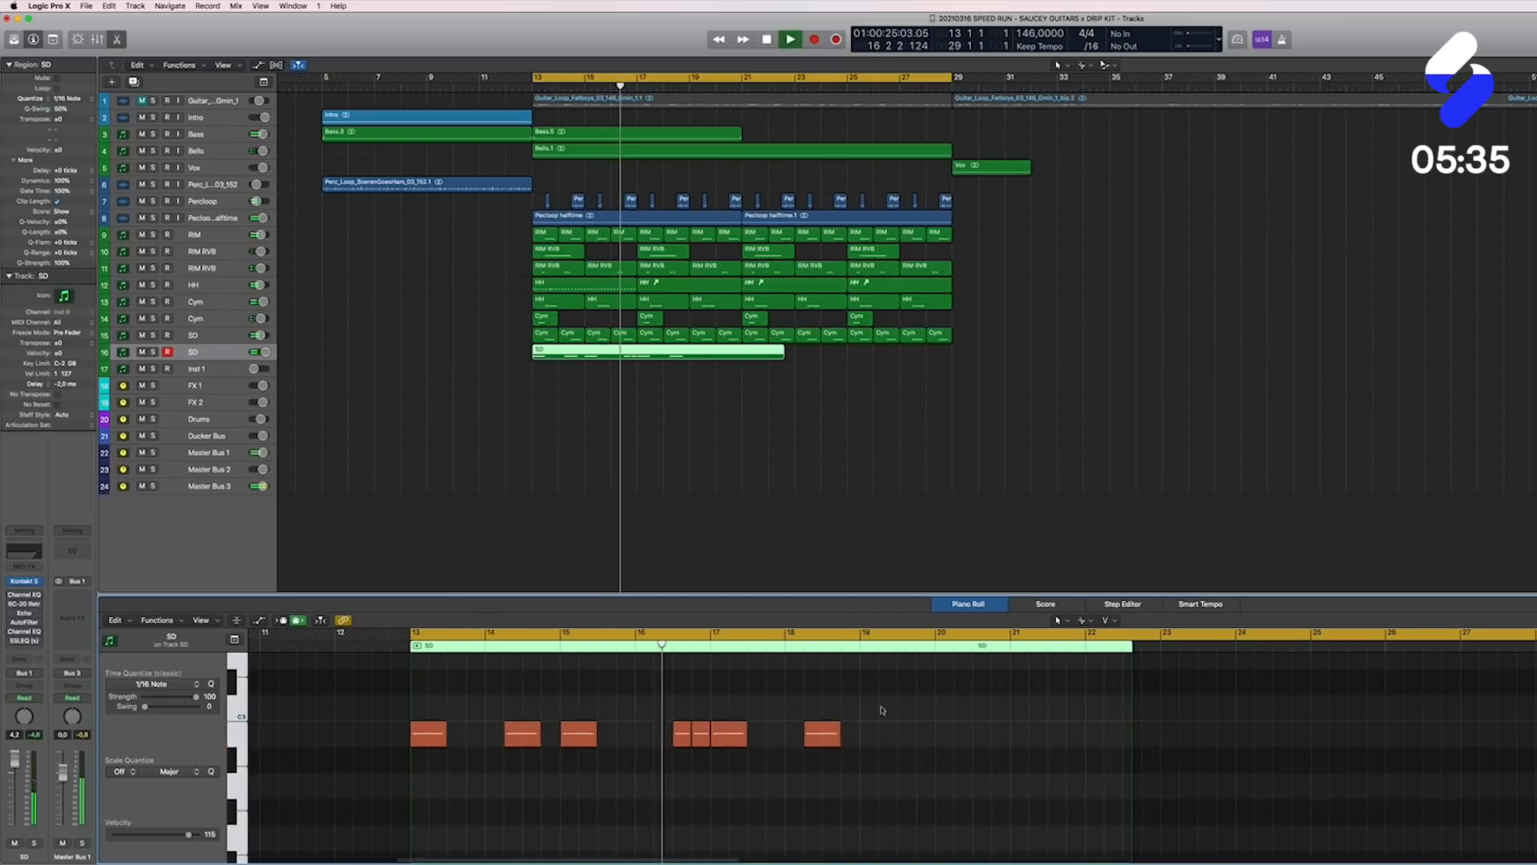
Step: Shift the kick note in bar 18 about one beat later
scroll(823, 729, down, 1)
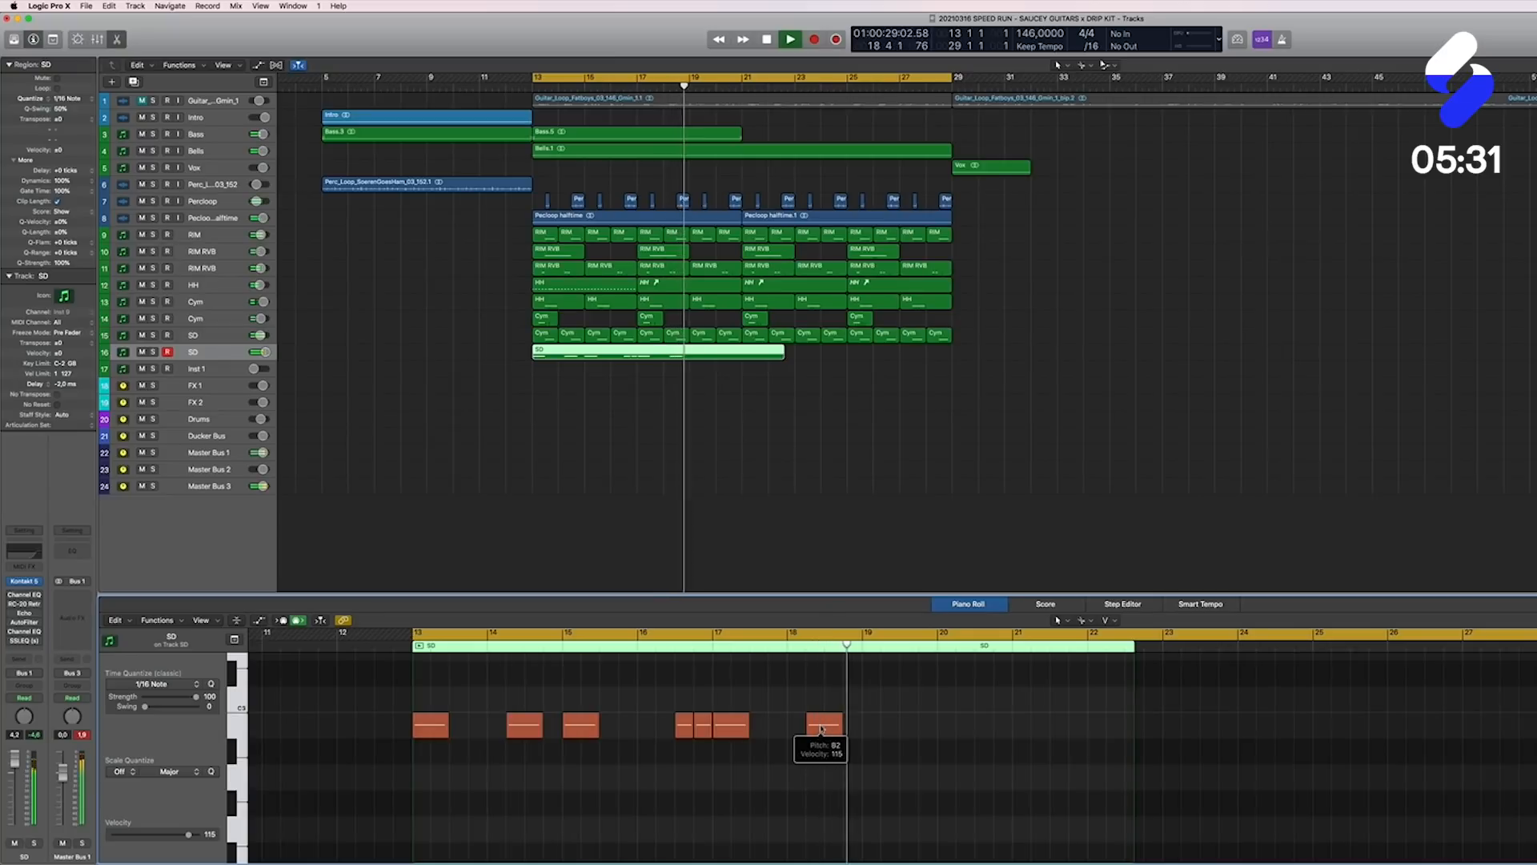
drag(820, 730, 838, 729)
drag(837, 737, 837, 737)
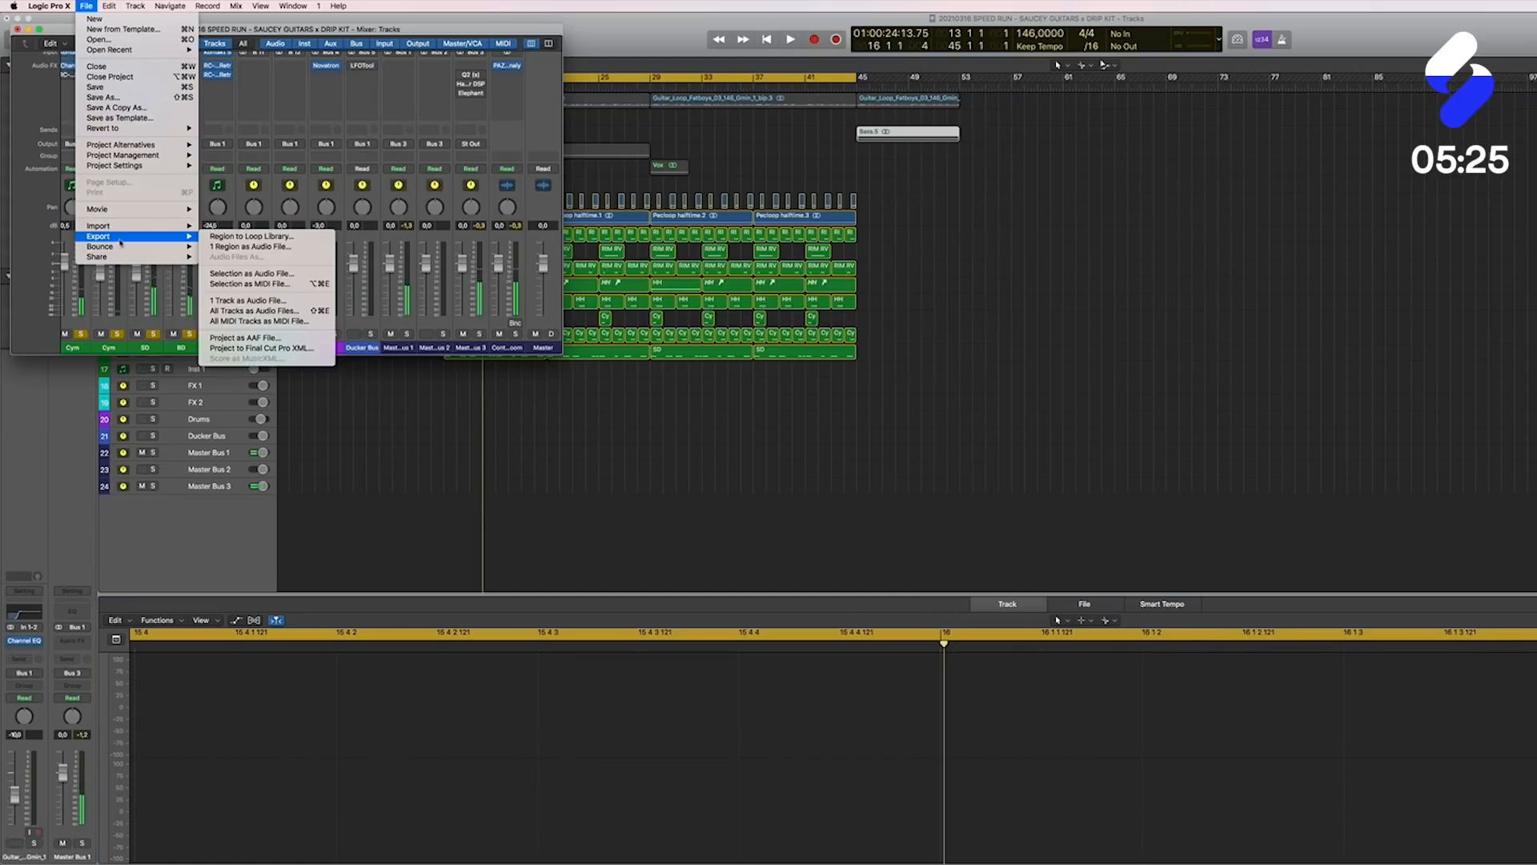
Step: Bounce the soloed drum tracks offline from bar 13 to bar 45 as a PCM file named Drums
mouse_move(164, 250)
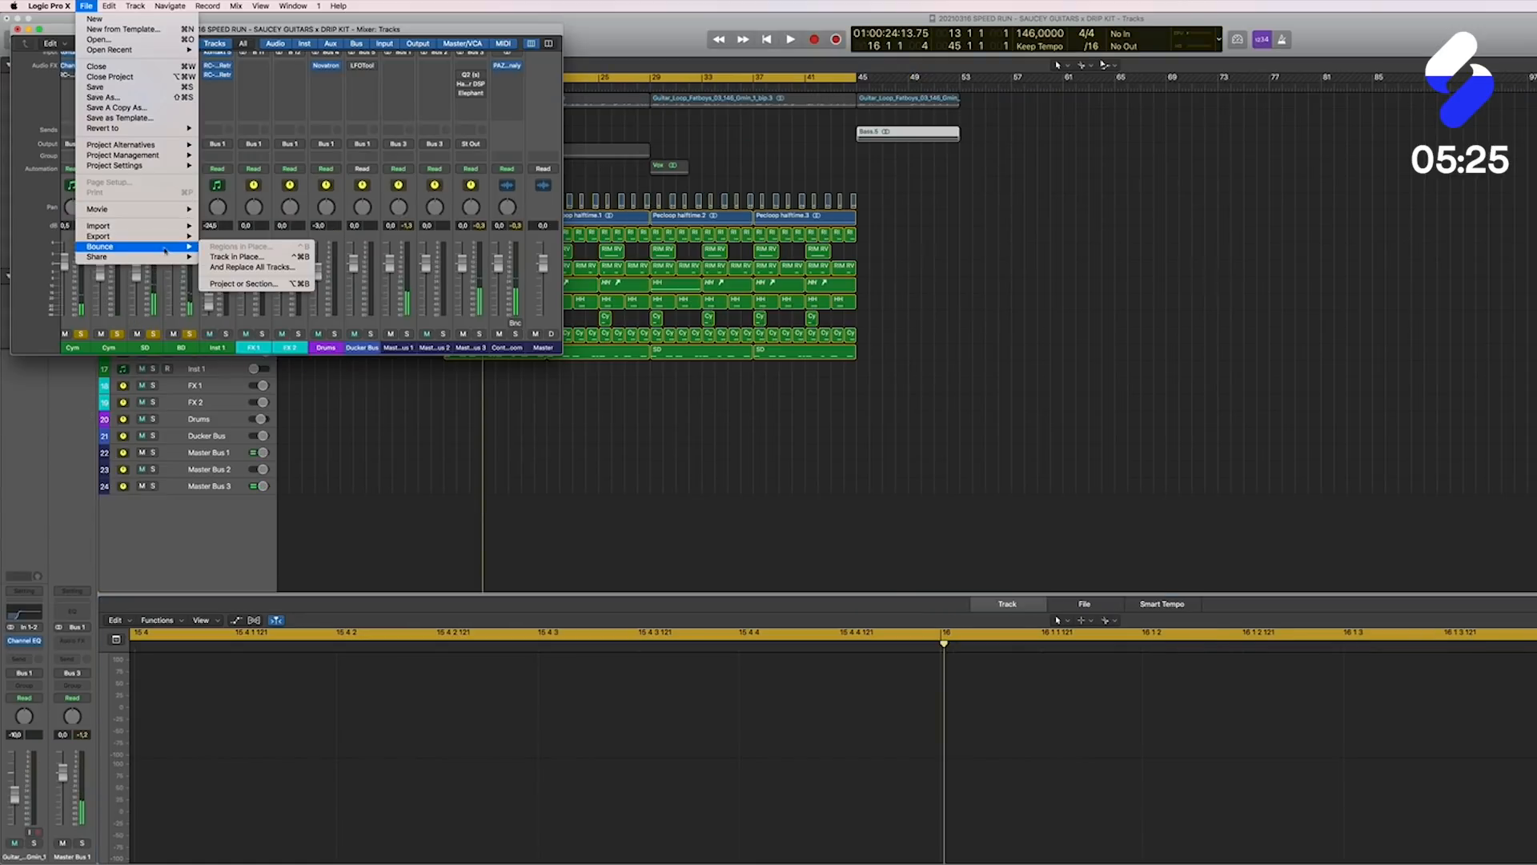
click(232, 285)
click(870, 218)
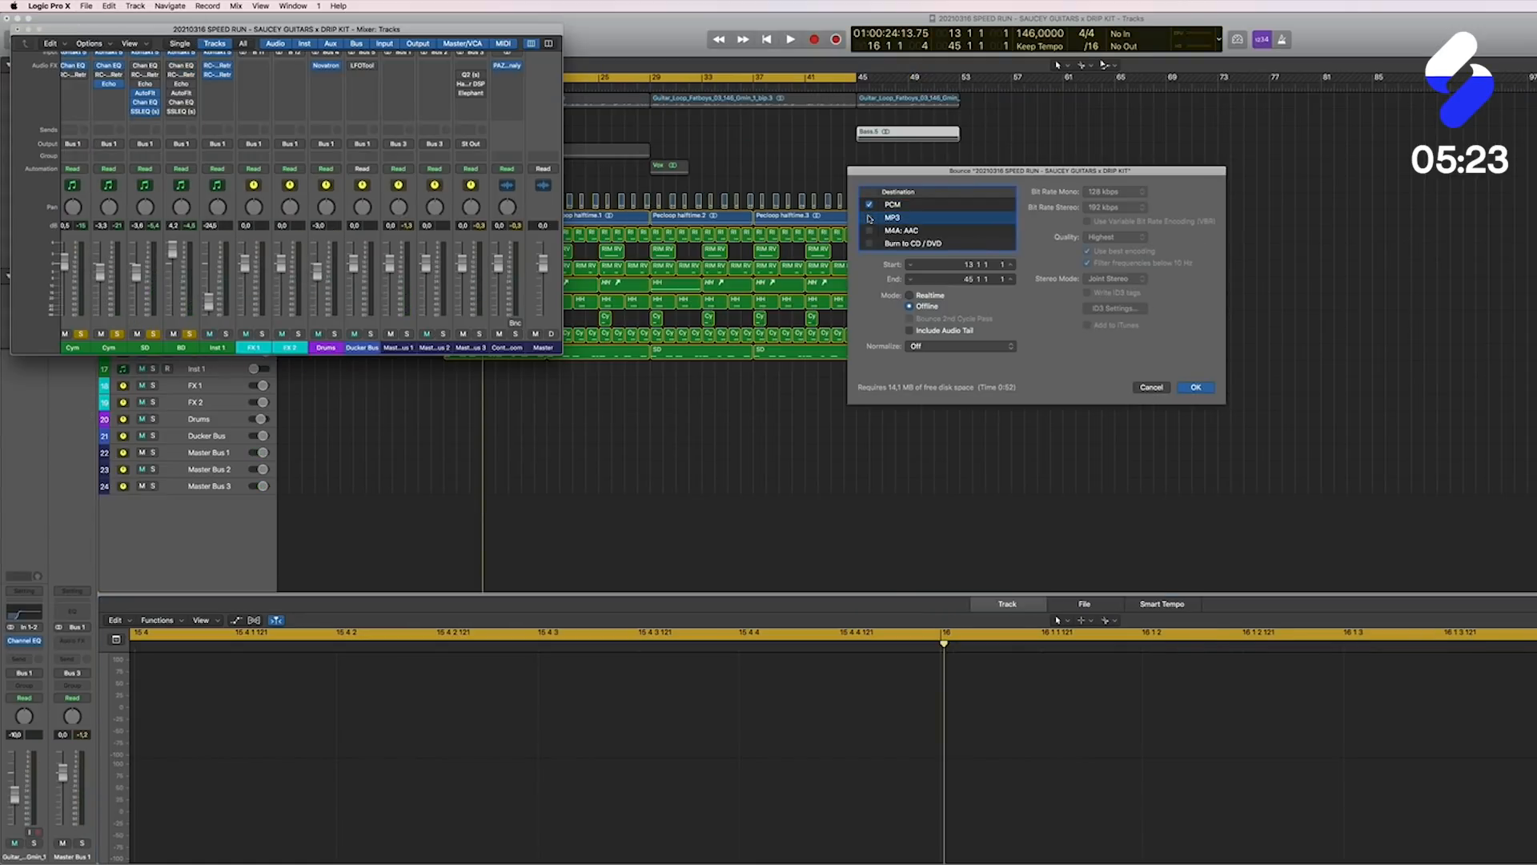
key(Return)
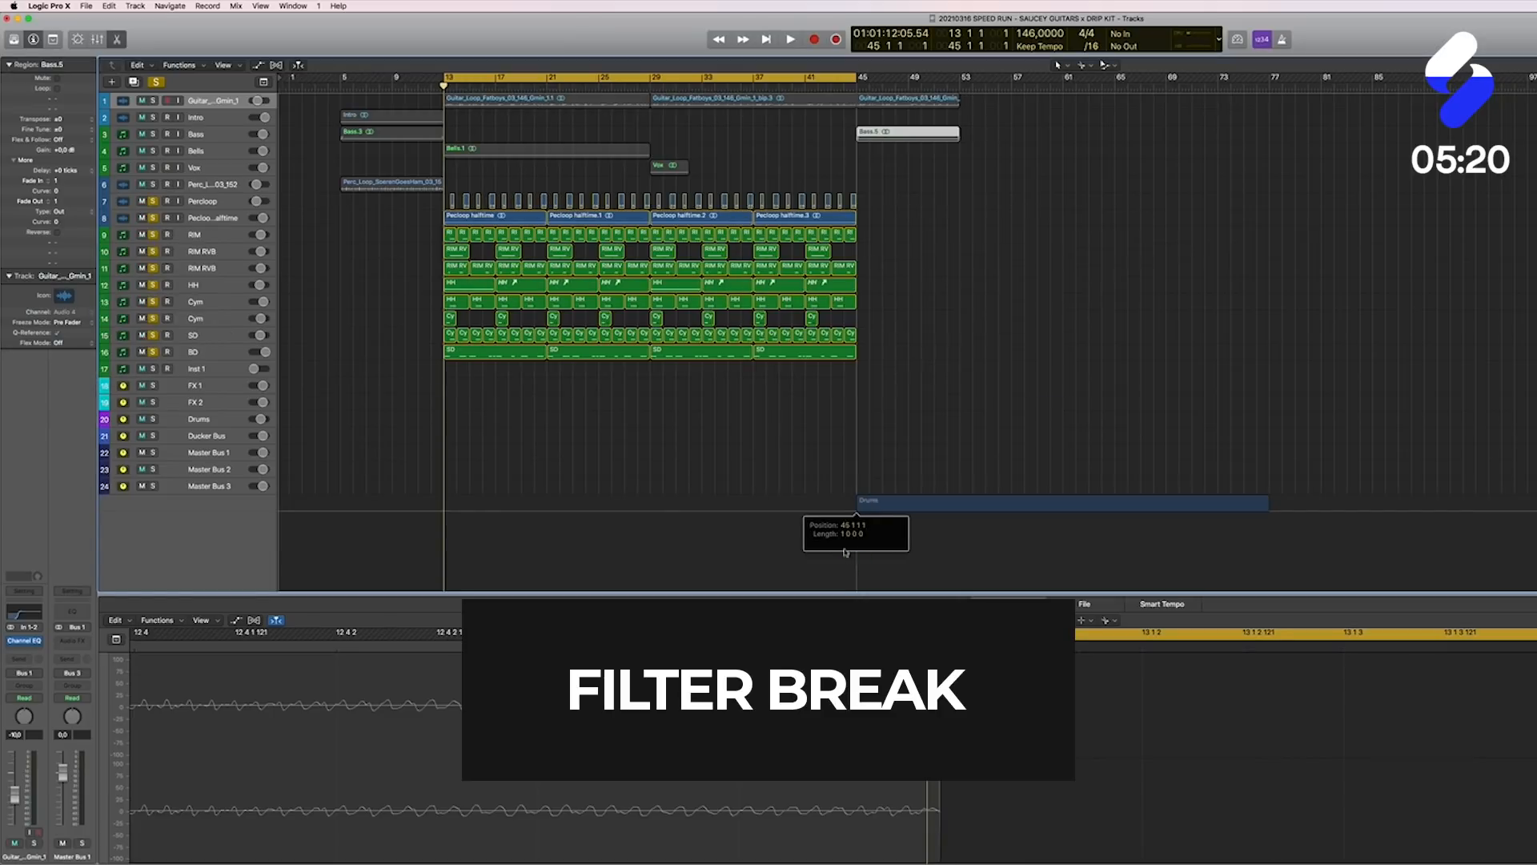
Step: Place the bounced Drums file on a new audio track at bar 45 and clear all track solos
drag(845, 552, 845, 553)
click(156, 82)
Step: Trim the Drums region to a bar 45 to 53 cycle range and lower the high cut in its track's Channel EQ
drag(857, 78, 960, 78)
click(959, 503)
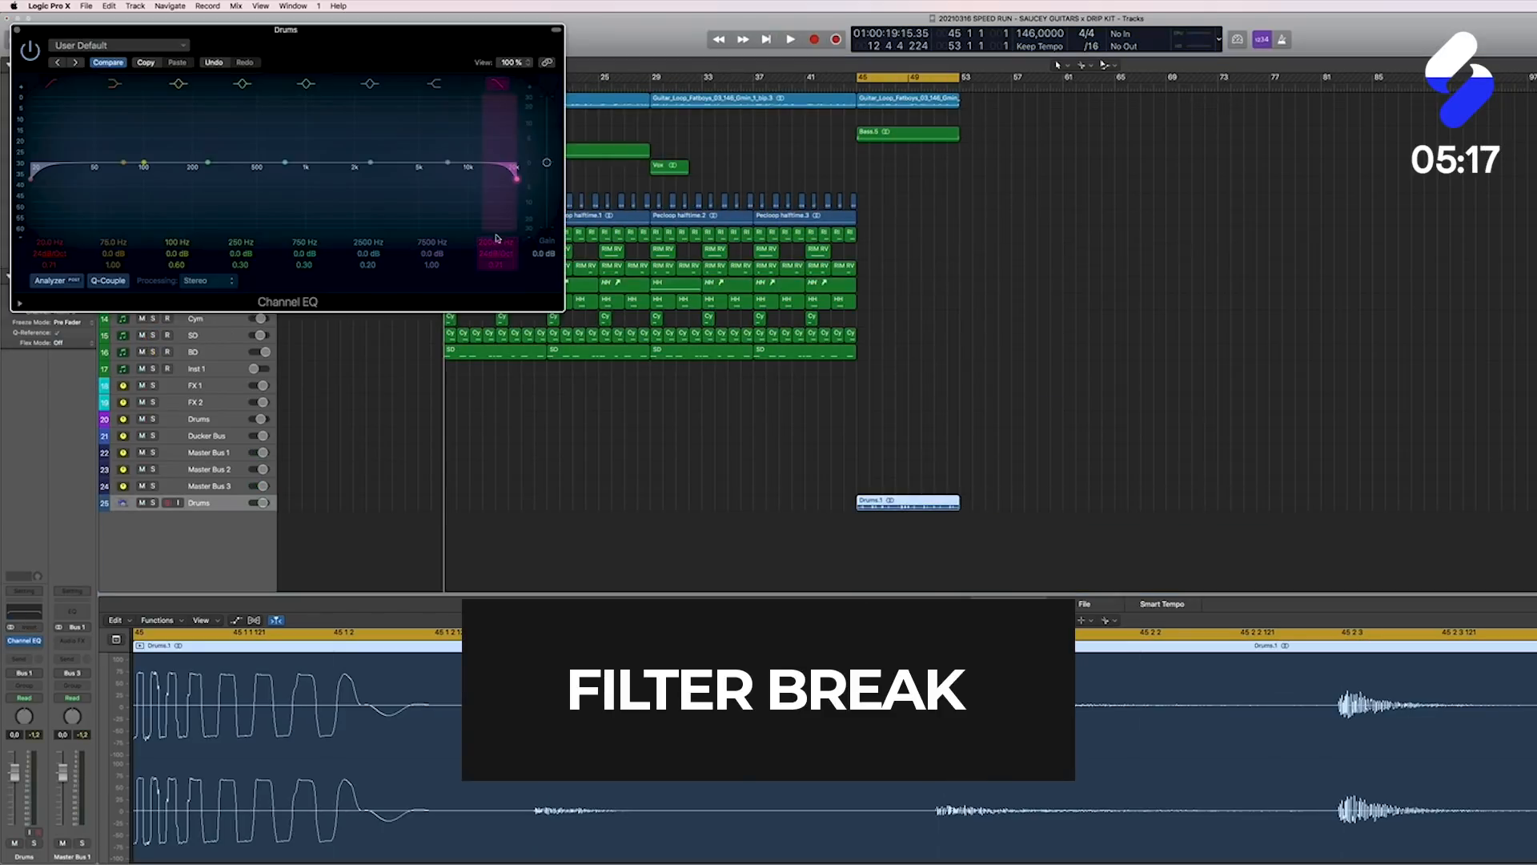
drag(496, 238, 497, 264)
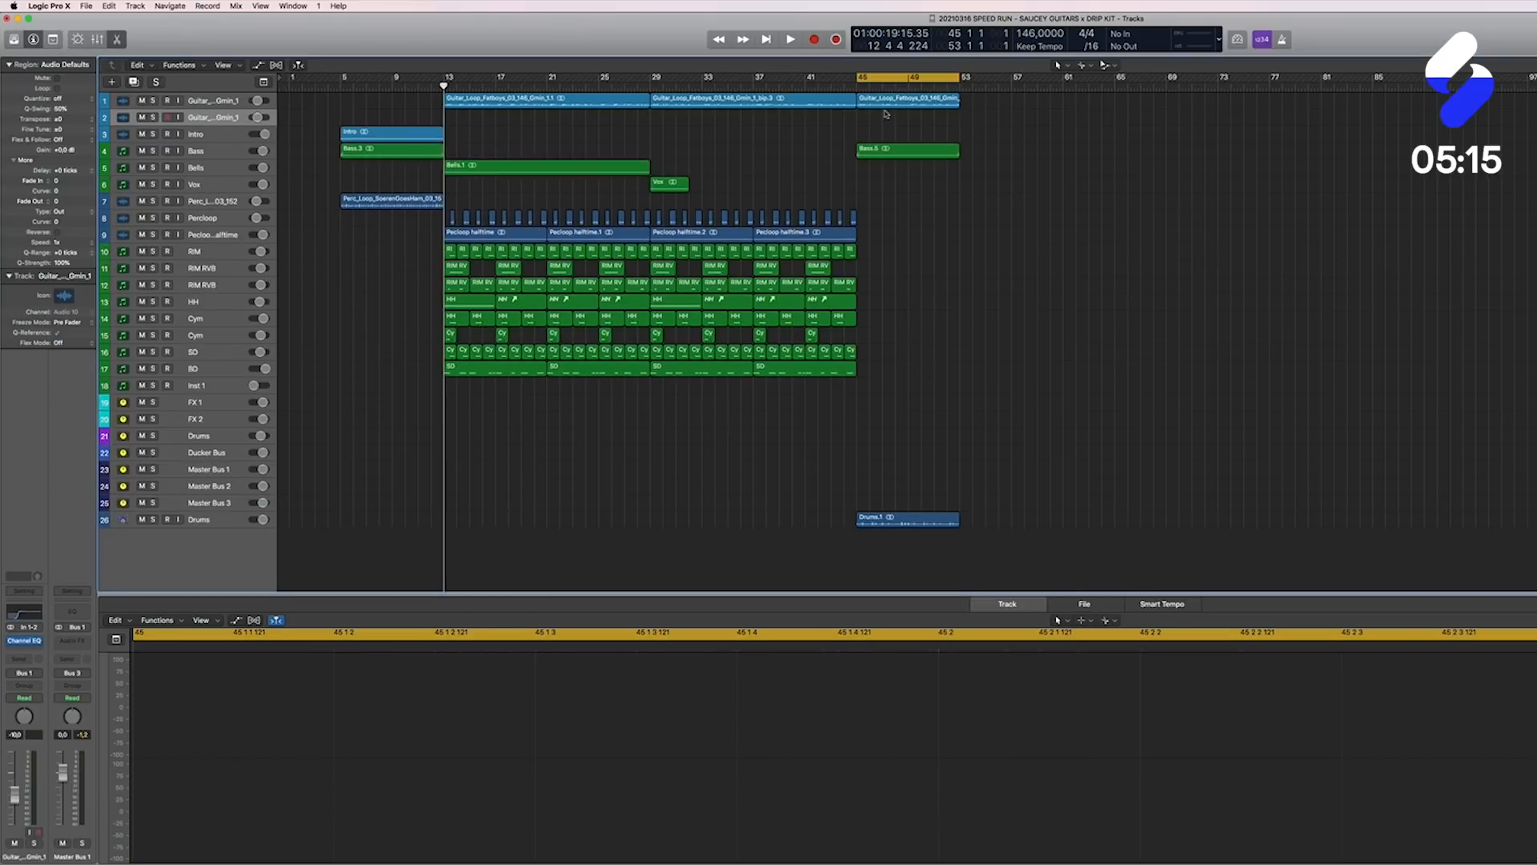
Step: Move the bar 45 guitar region to the duplicated guitar track and lower that track's Channel EQ high cut to 1780 Hz
click(886, 104)
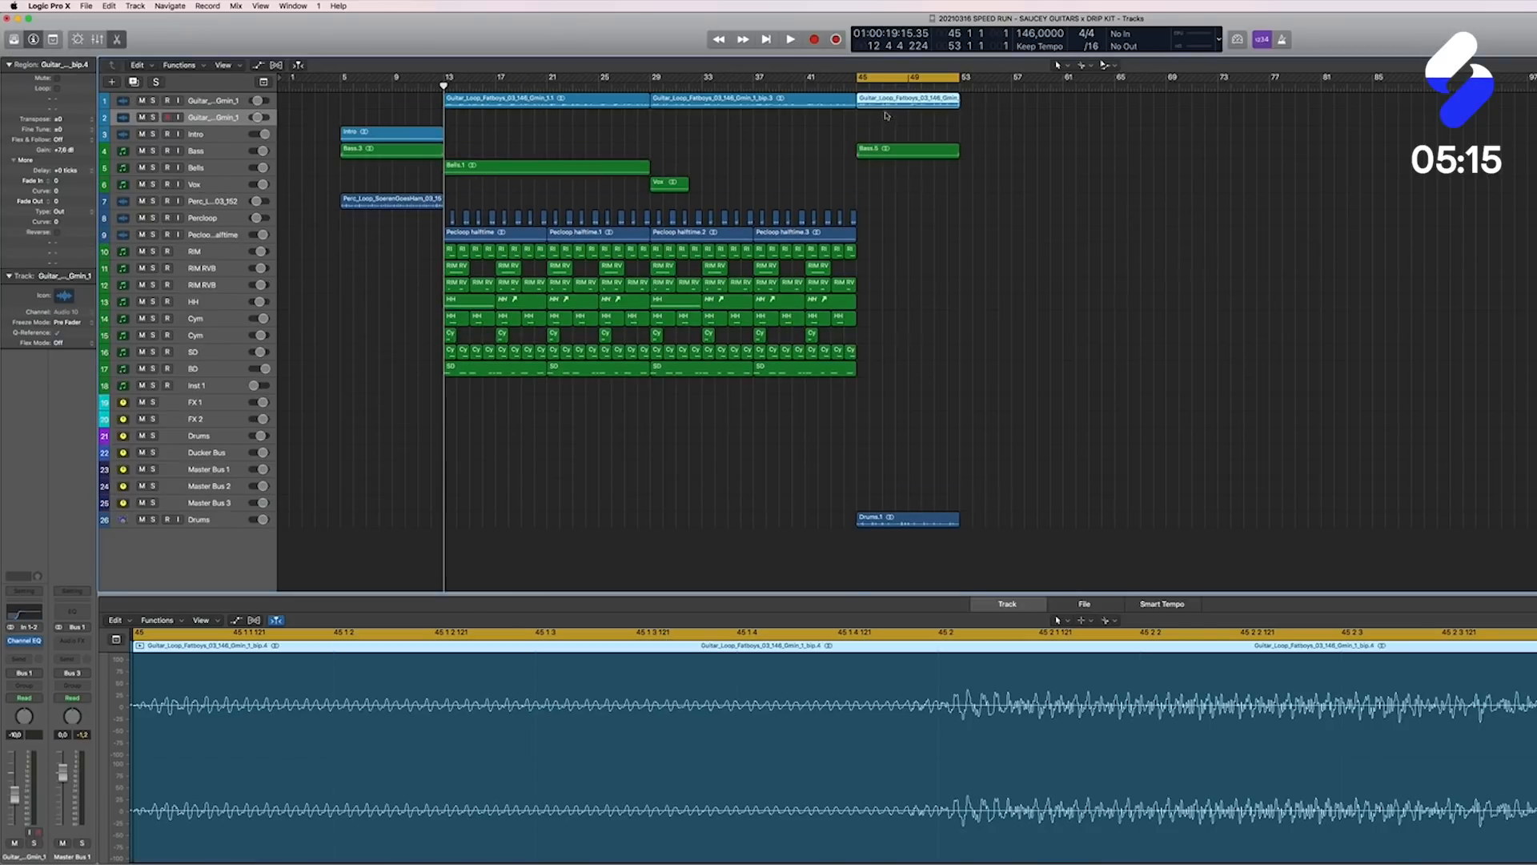
drag(885, 115, 886, 131)
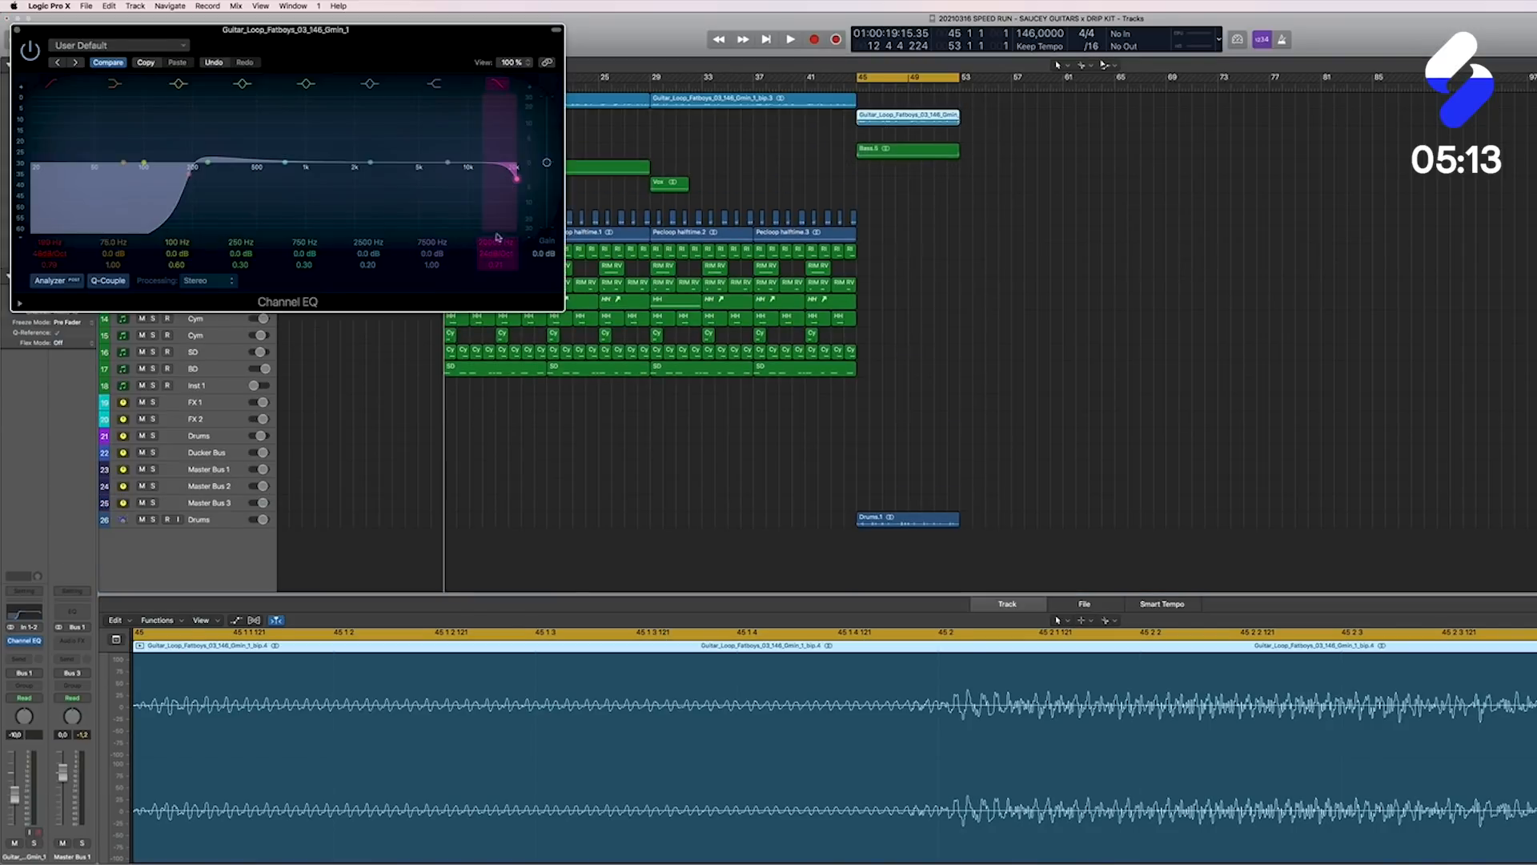
drag(496, 242, 496, 276)
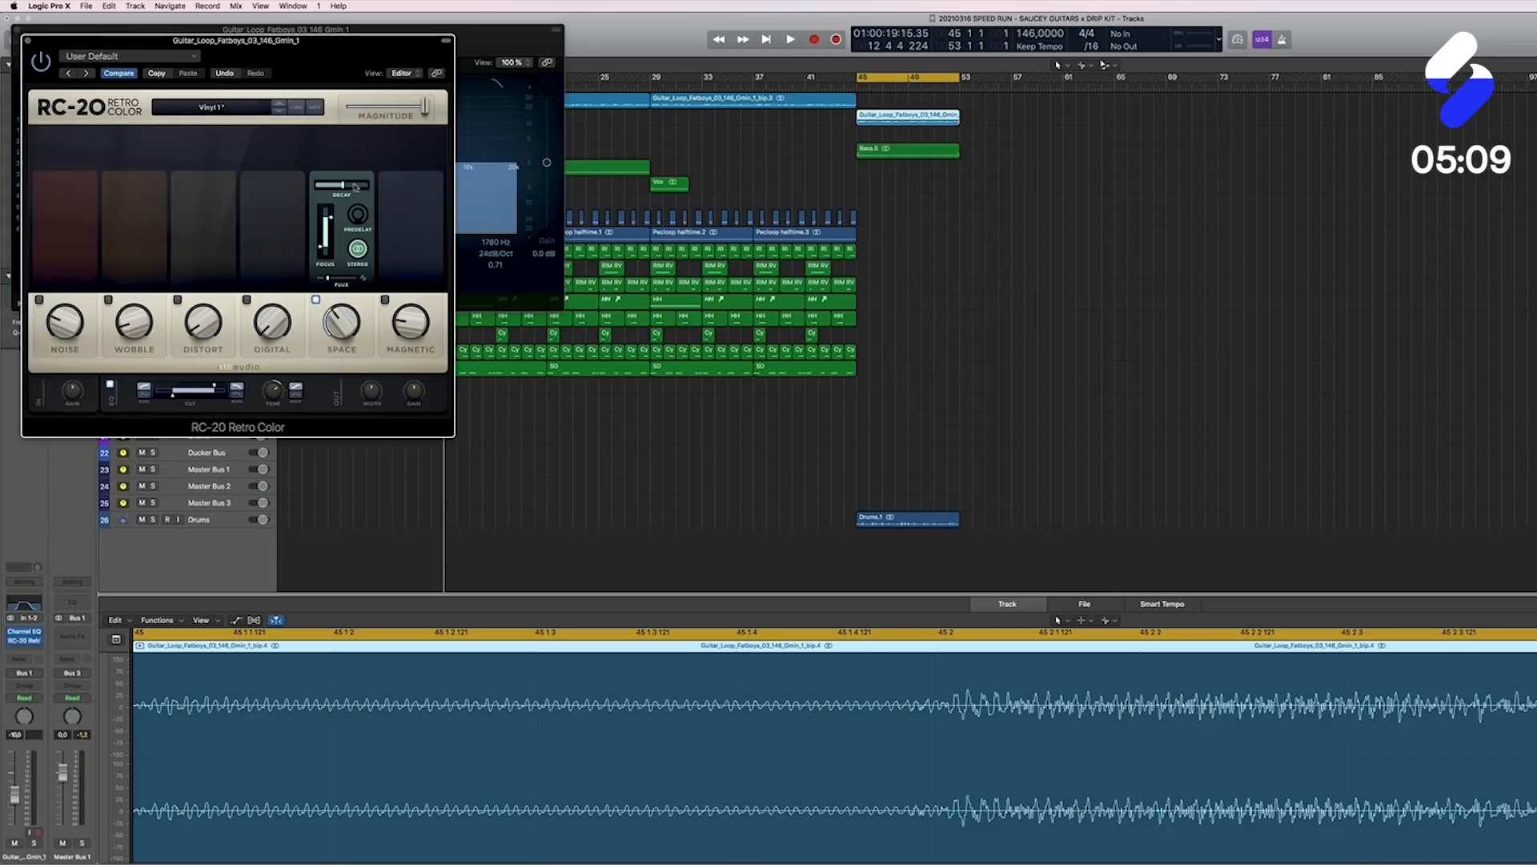
Step: Play the filter break from bar 45, close the guitar's RC-20 and Channel EQ windows, and select the Drums track
key(space)
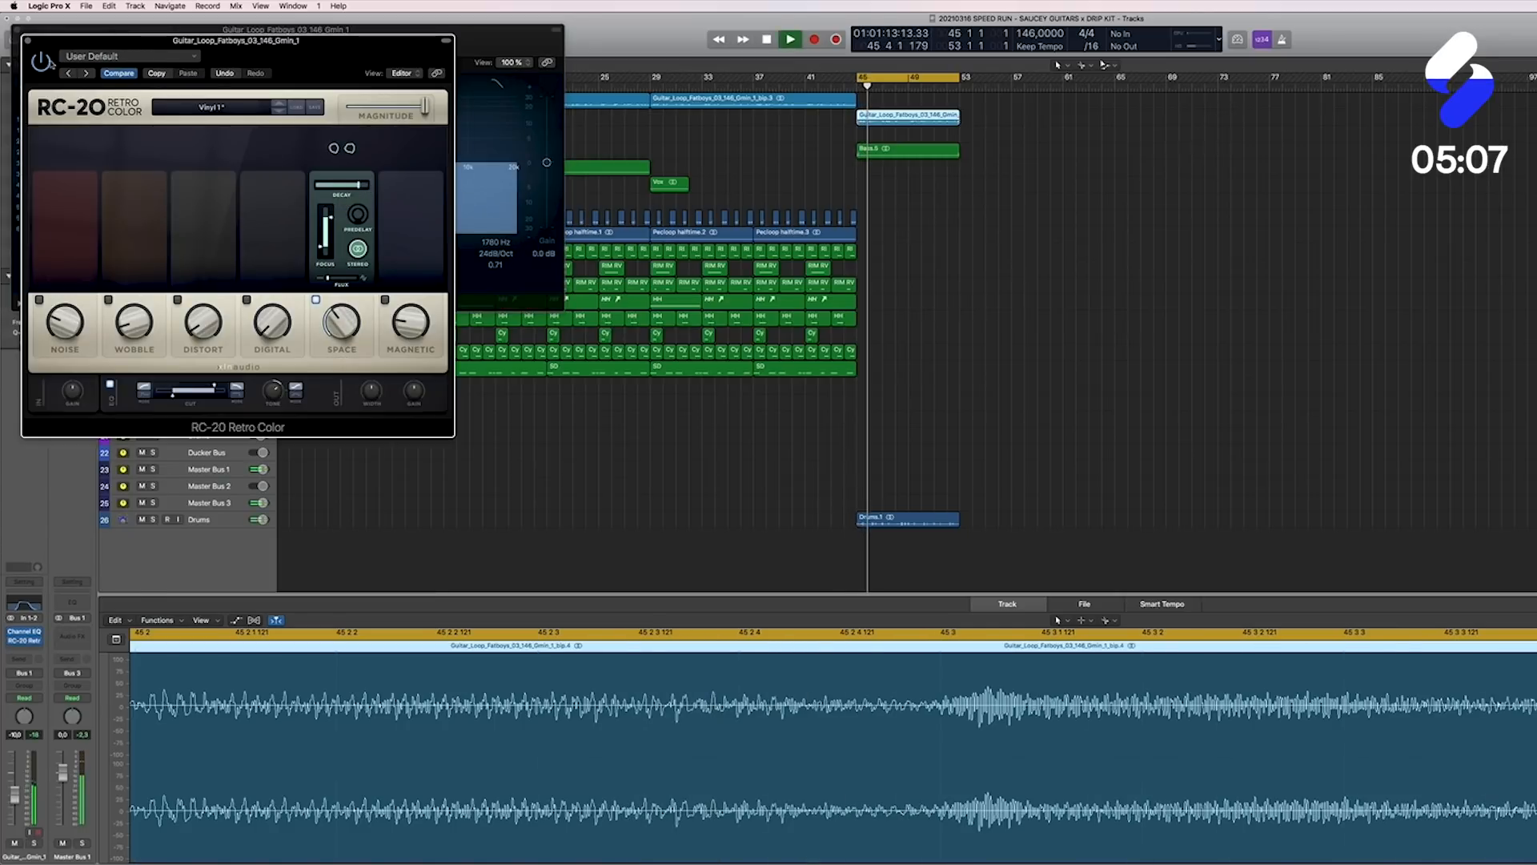
click(28, 43)
click(16, 30)
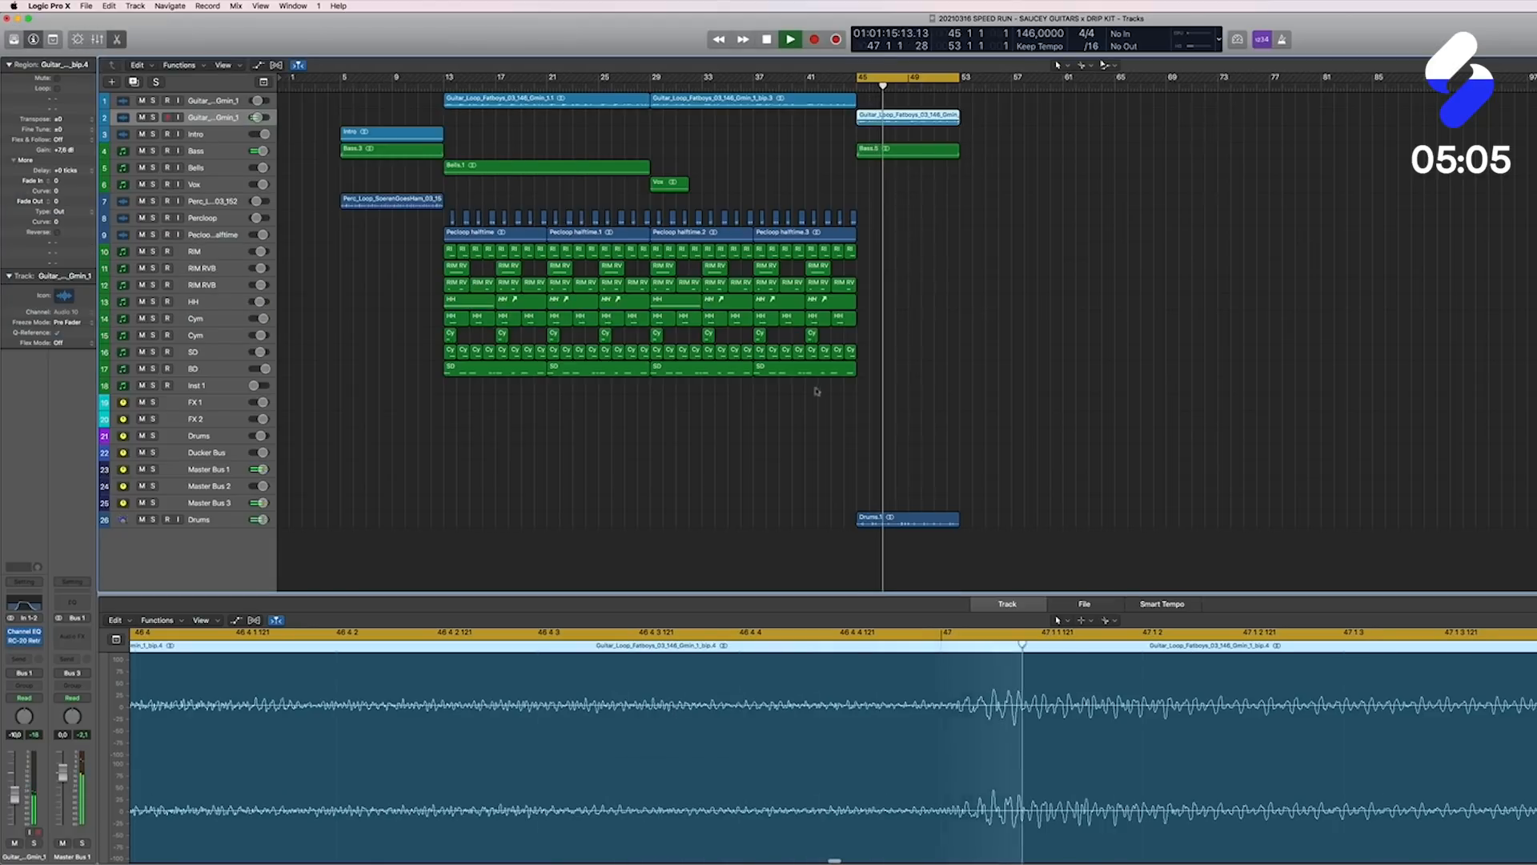
click(244, 513)
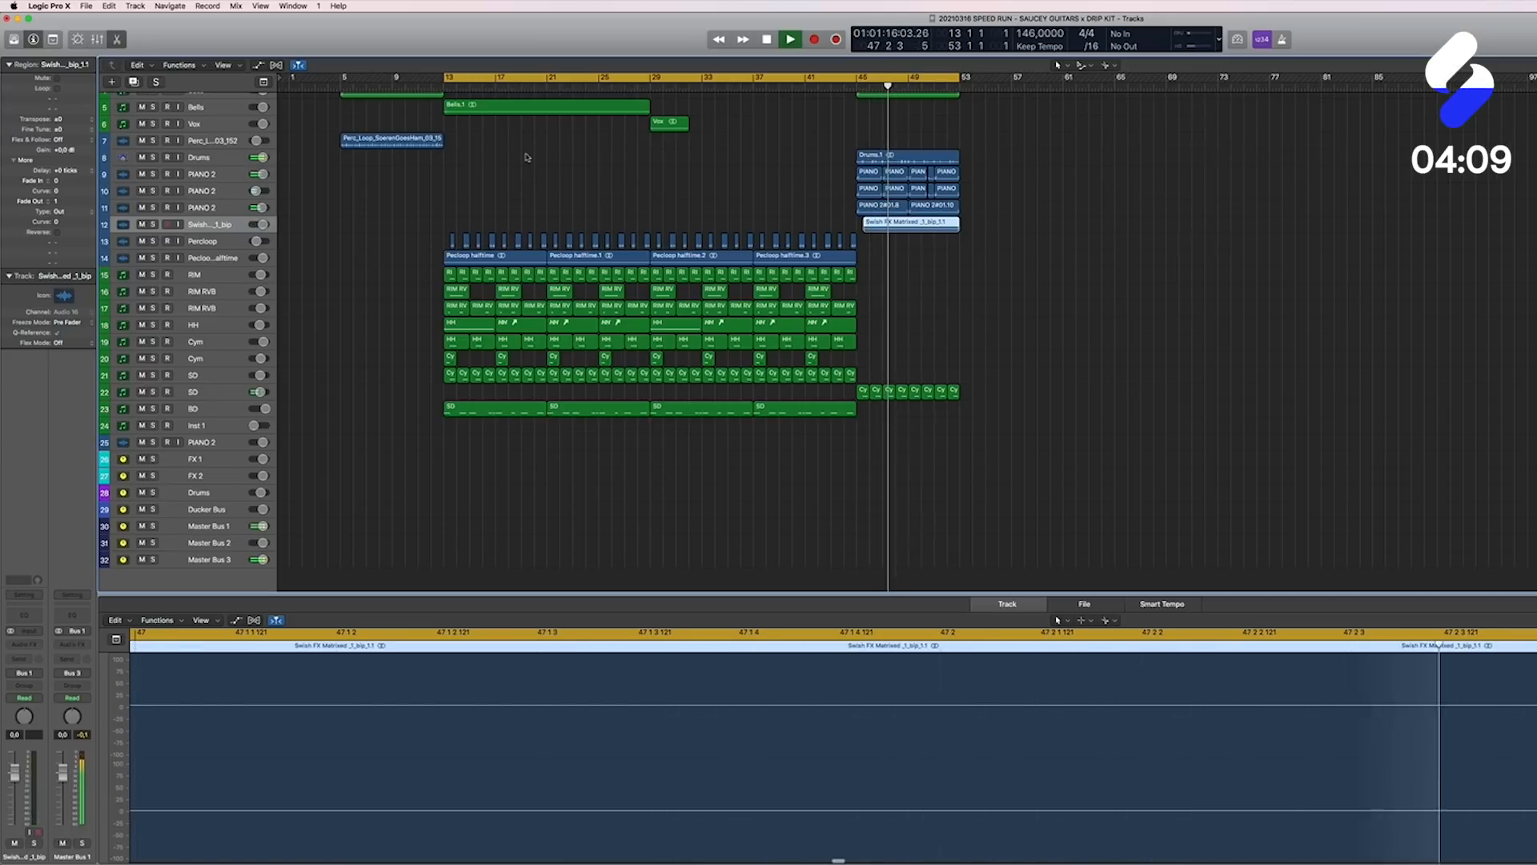
scroll(527, 163, up, 1)
key(super+Up)
key(super+Up)
key(super+Up)
key(super+Up)
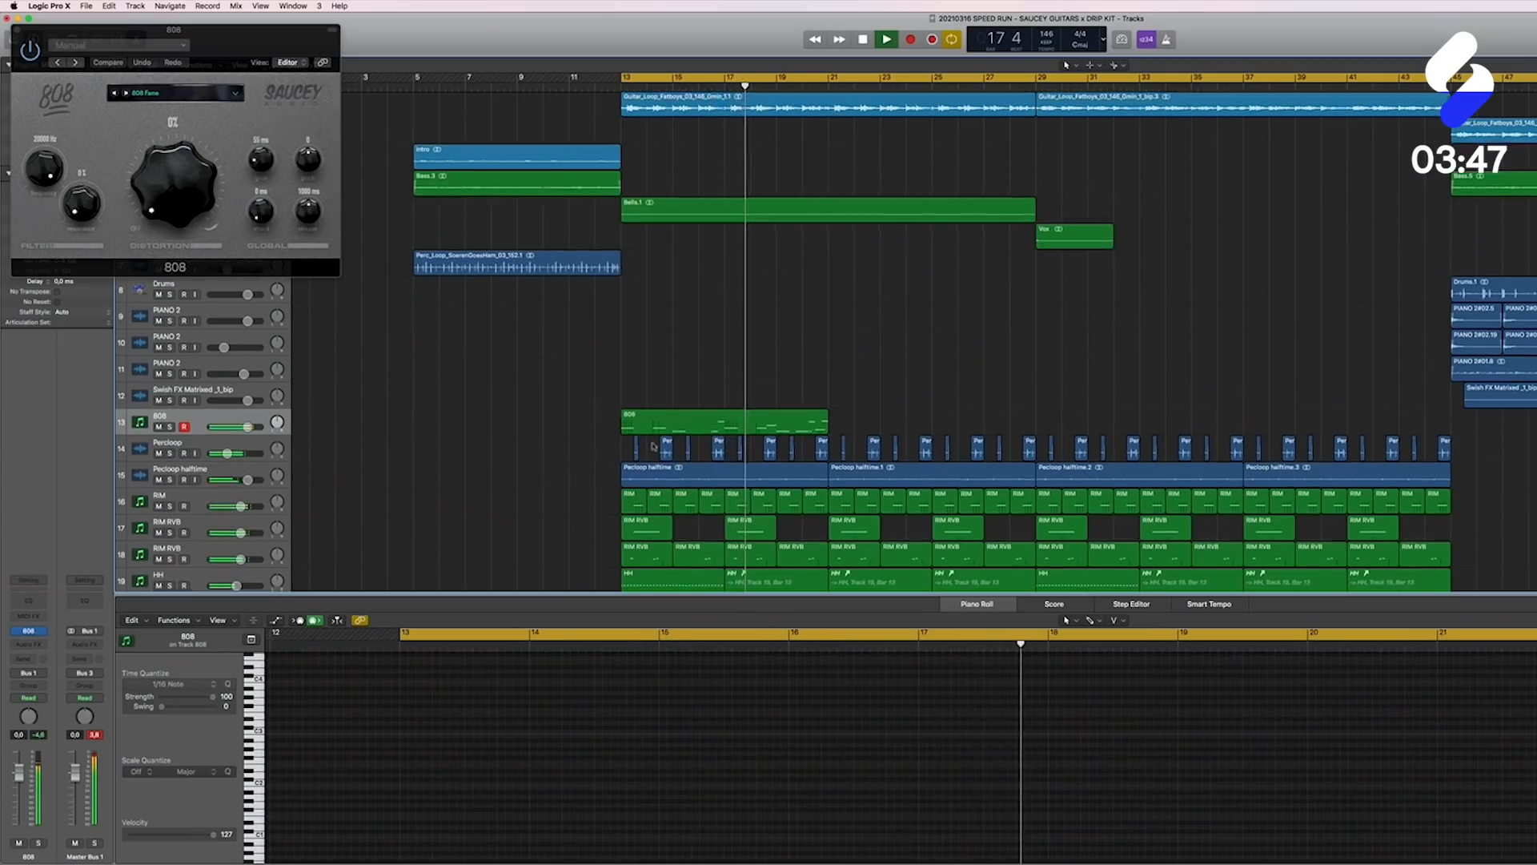
Step: Set the 808 plug-in's Distortion to 50% while the 808 pattern plays with the drums
scroll(652, 445, down, 5)
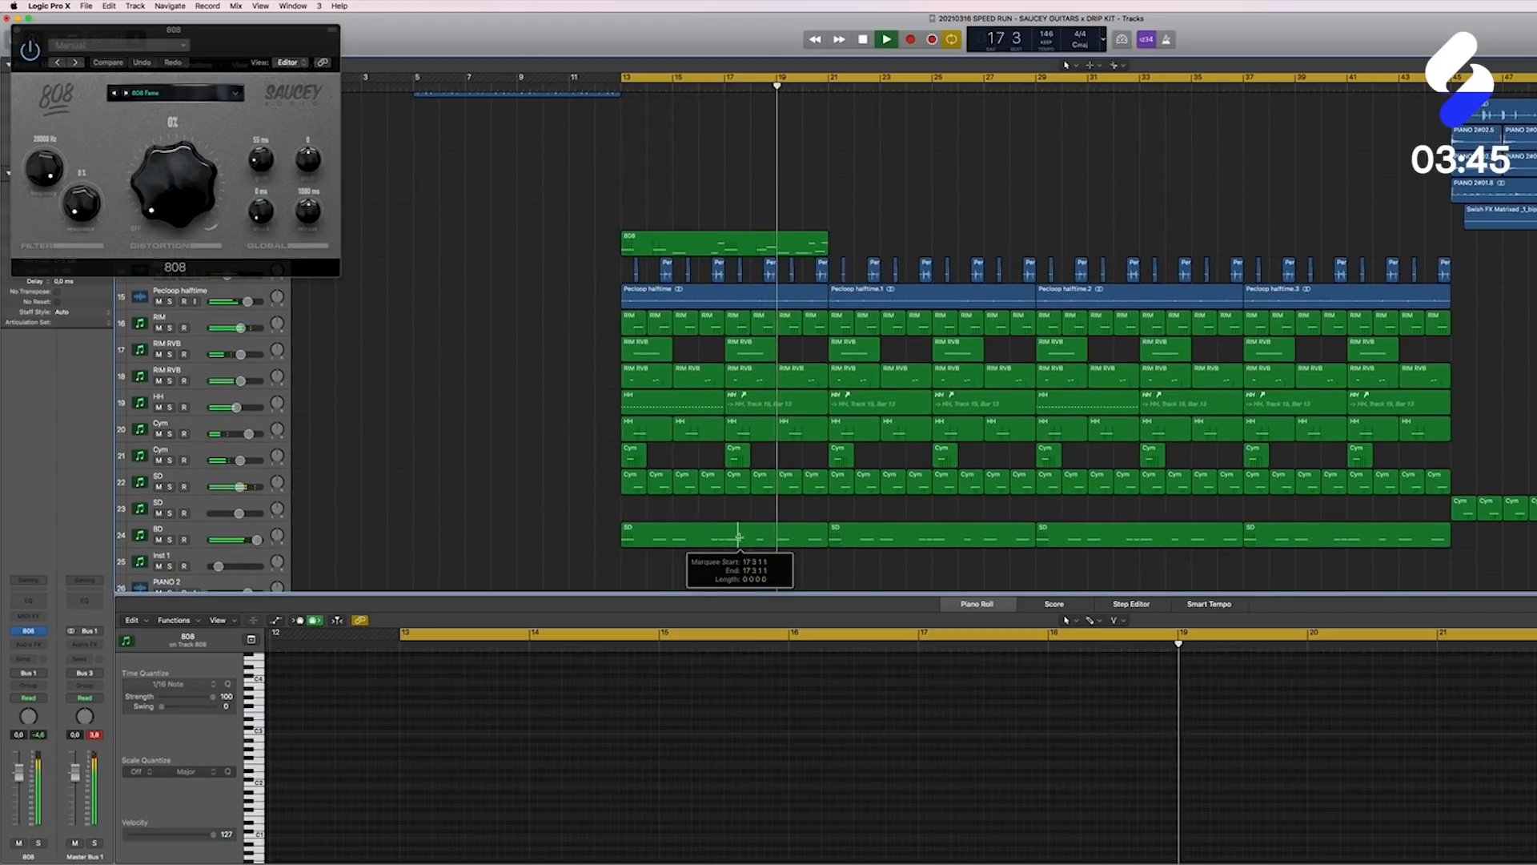
click(744, 533)
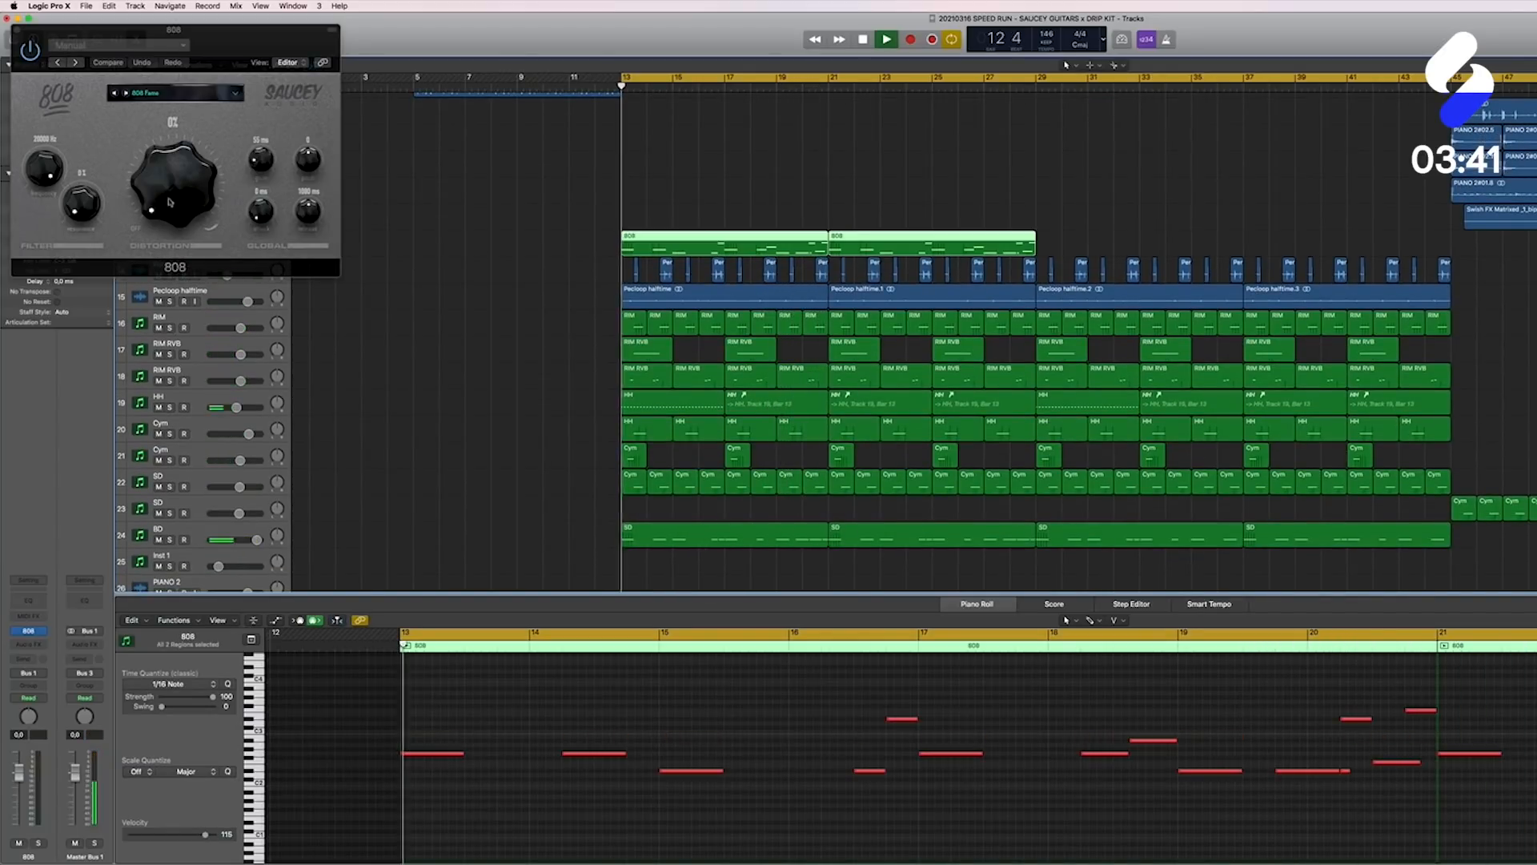
drag(164, 176, 162, 141)
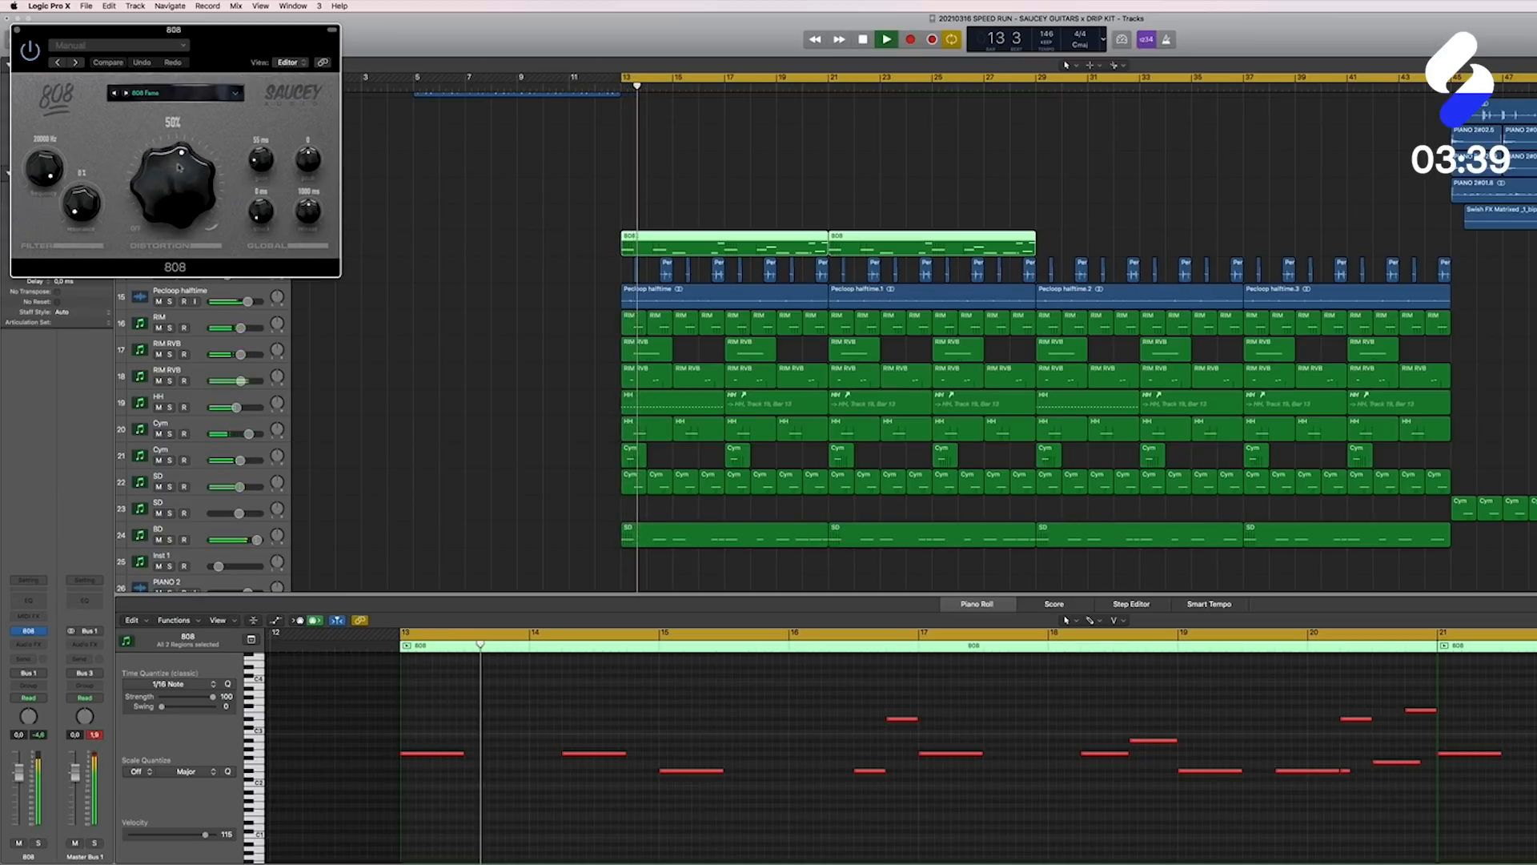
drag(27, 737, 28, 741)
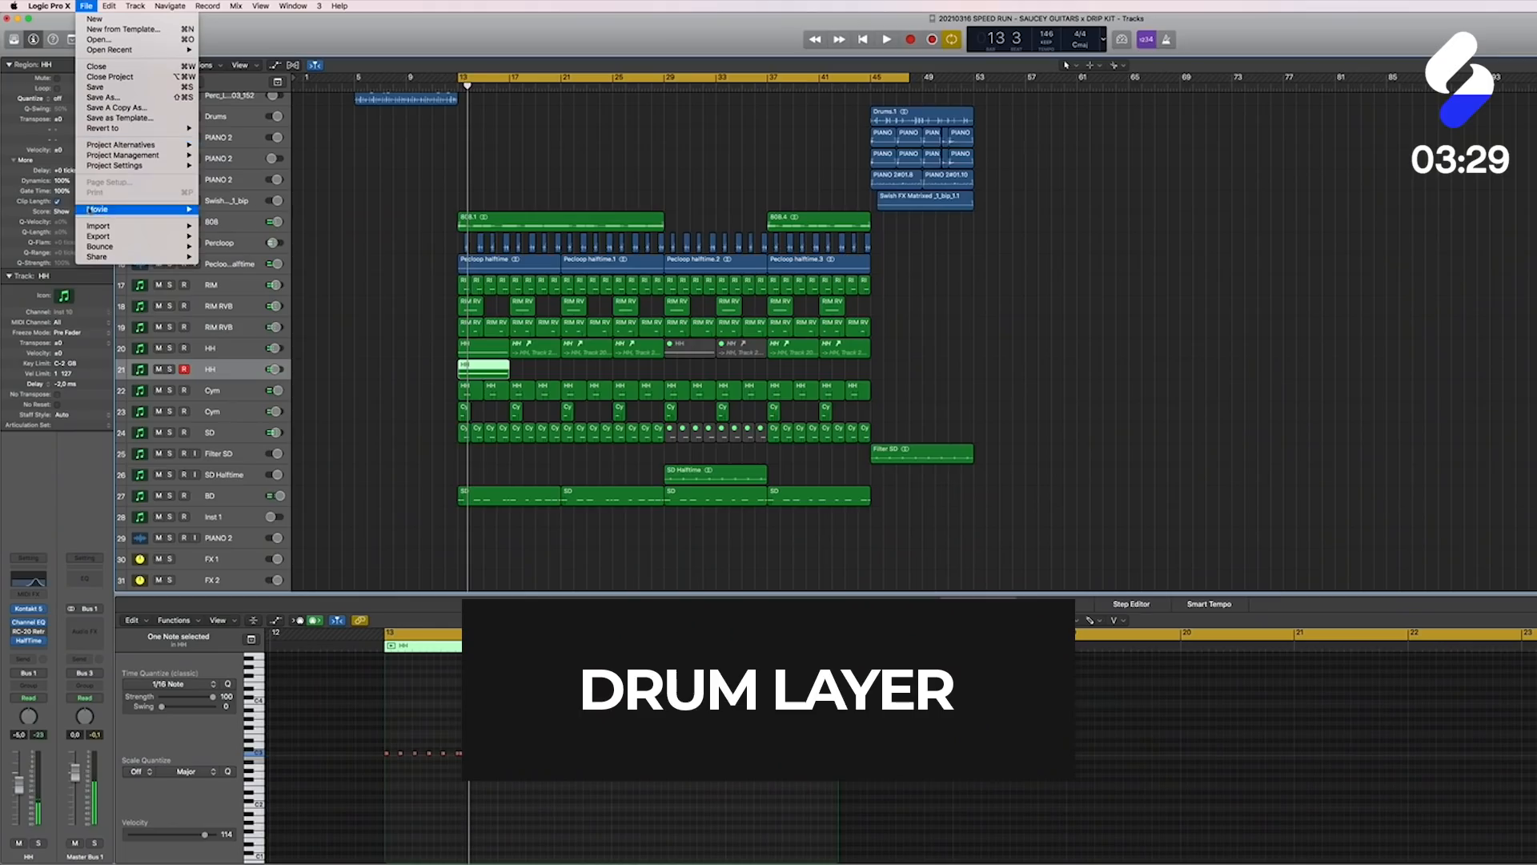
Step: Bounce the HH region at bar 13 in place and slice the resulting audio at every hit
click(235, 247)
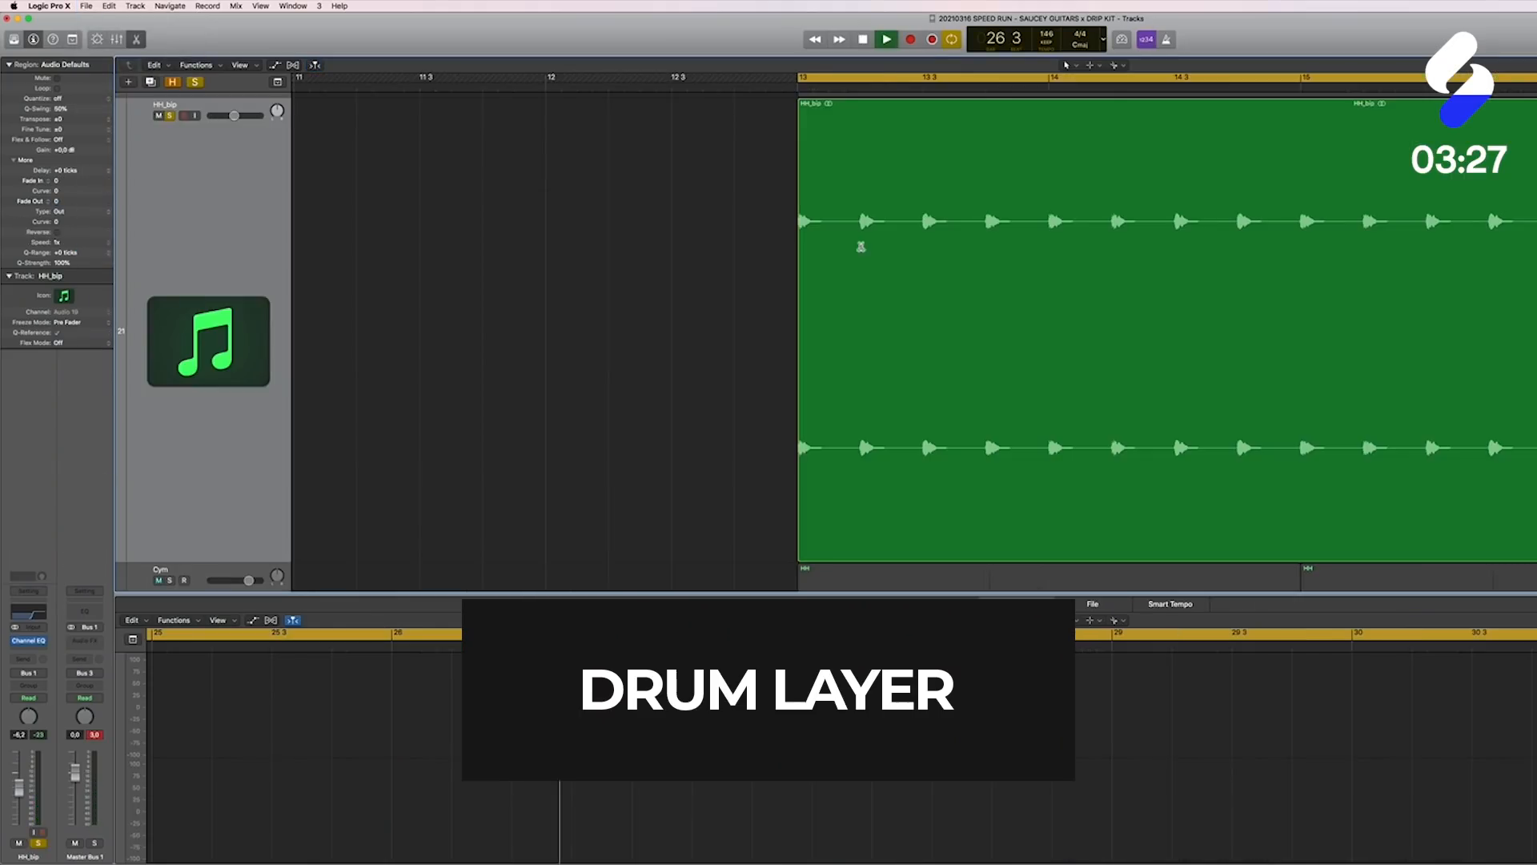
alt+click(862, 248)
Step: Shorten the bounced hi-hat slices, raise their Fade Out value, and play them back
drag(858, 556, 816, 558)
drag(89, 200, 90, 120)
key(space)
key(space)
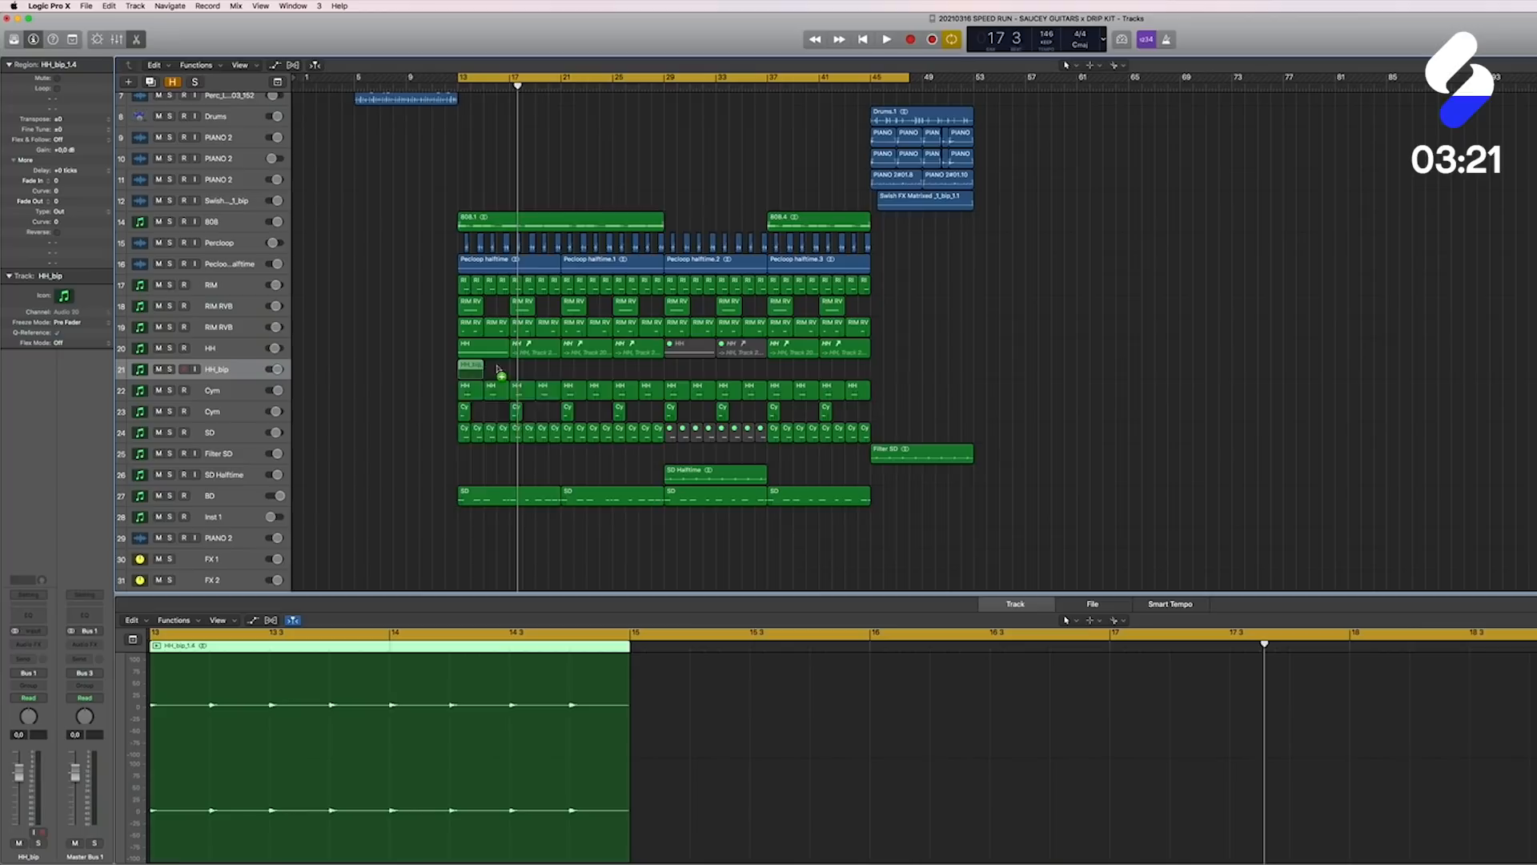
Step: Repeat the HH_bip region from bar 13 through to bar 29 and save the project
shift+click(473, 371)
drag(486, 371, 531, 377)
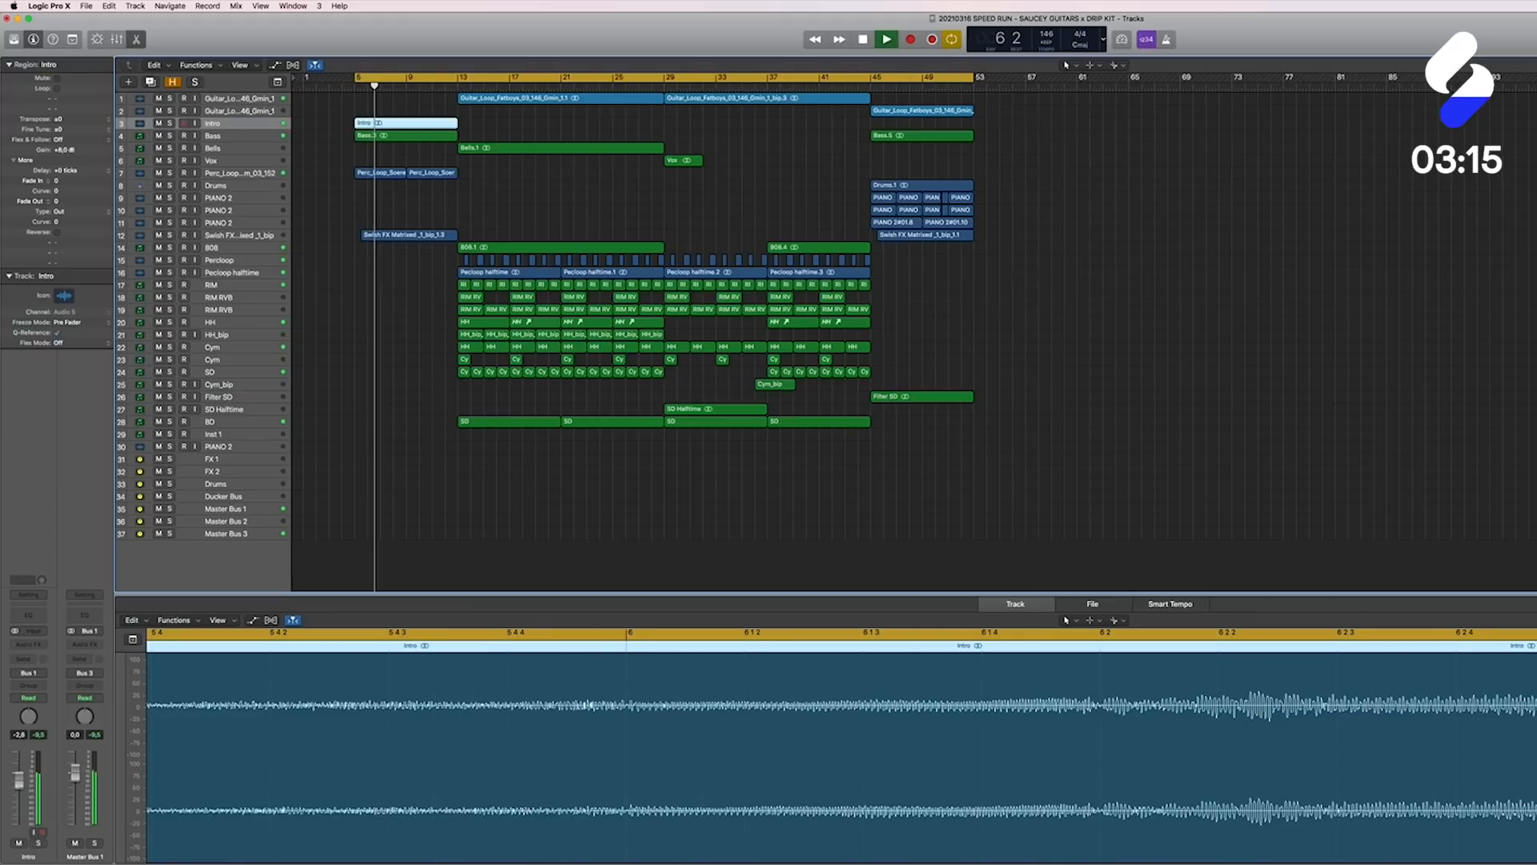
key(super+s)
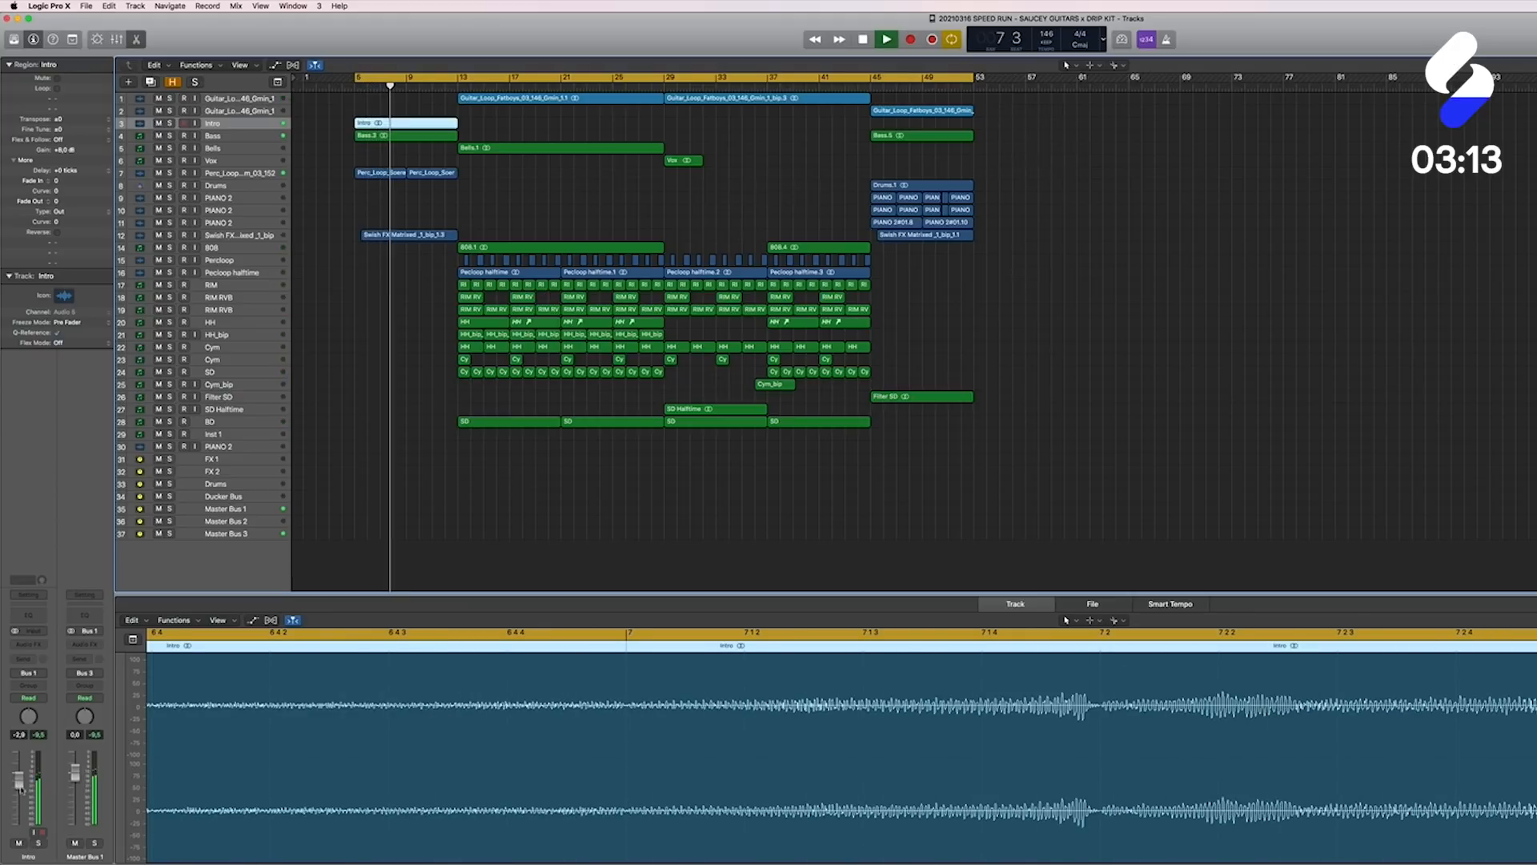